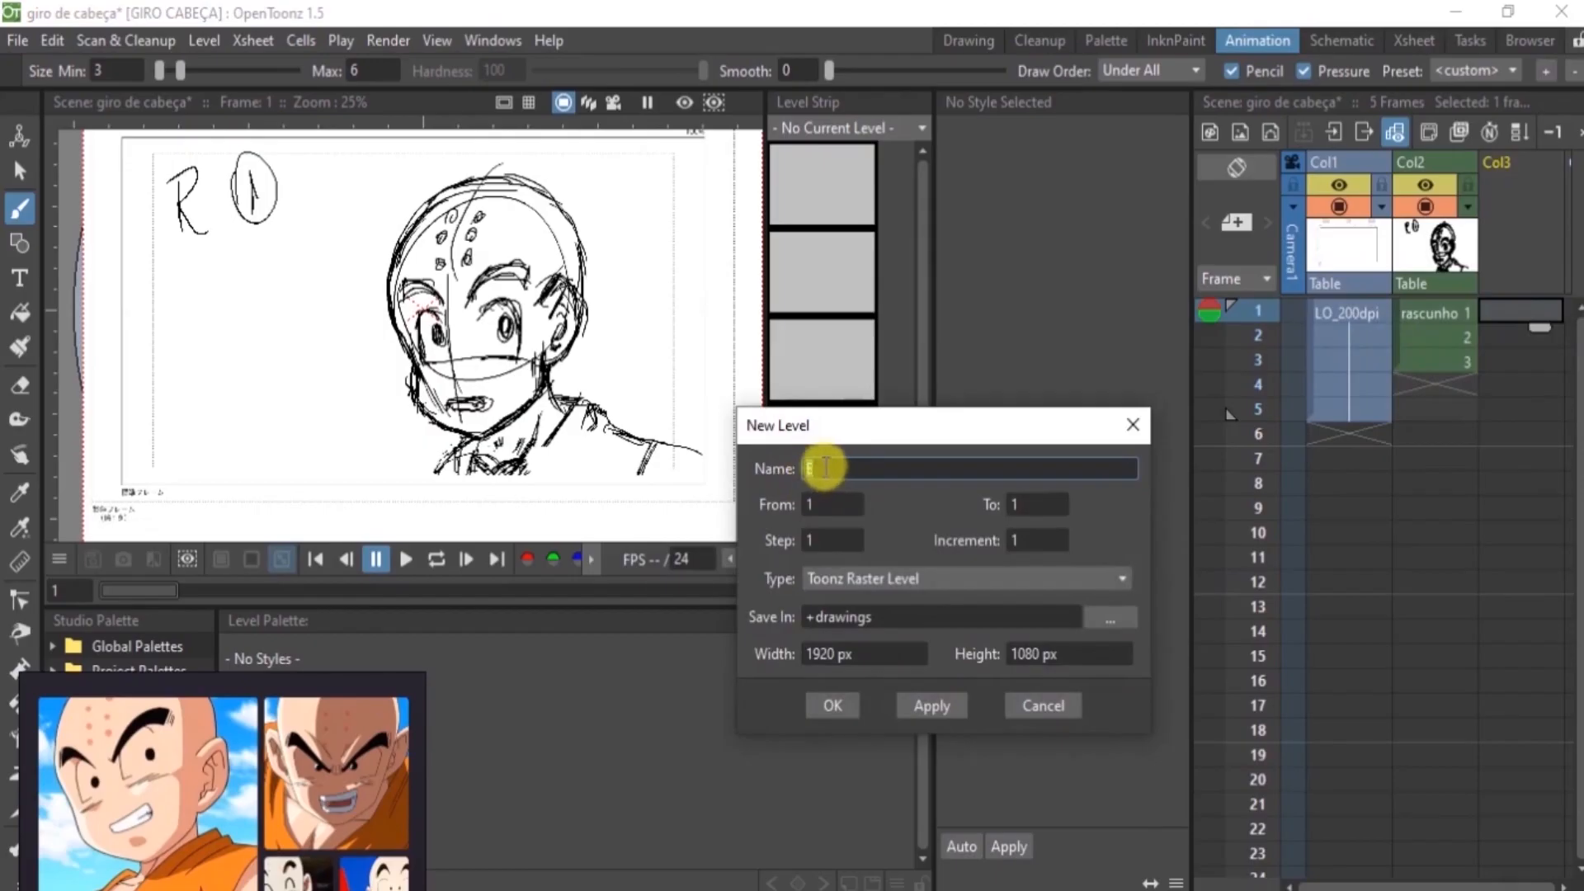
Create a one-frame 1920 × 1080 px Toonz Raster level named E in the third column and close the level dialog
left_click(931, 711)
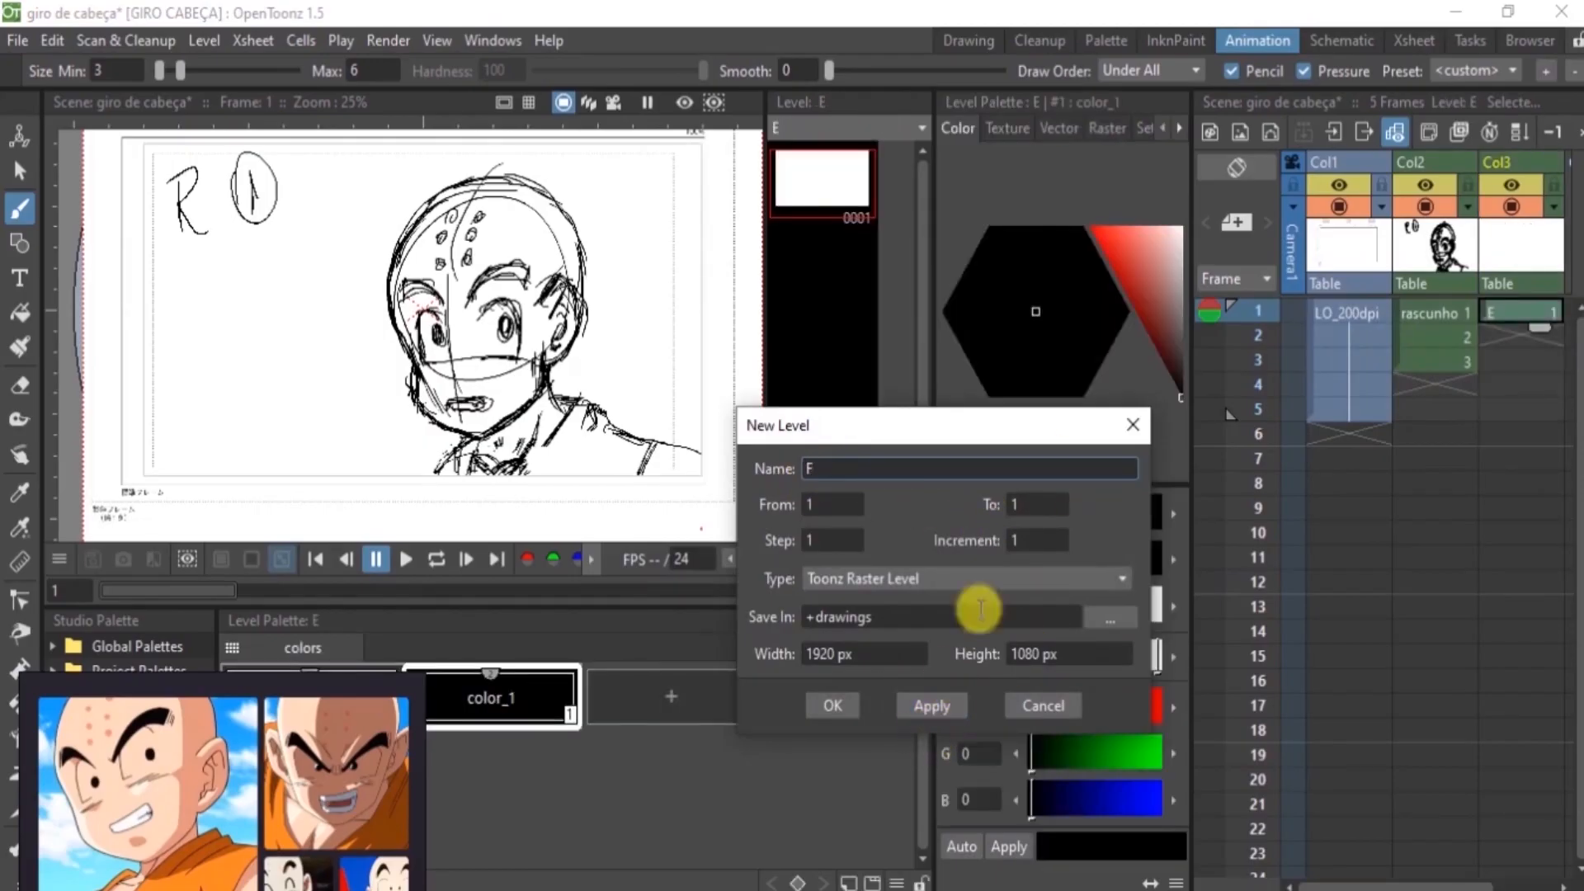
left_click(1130, 426)
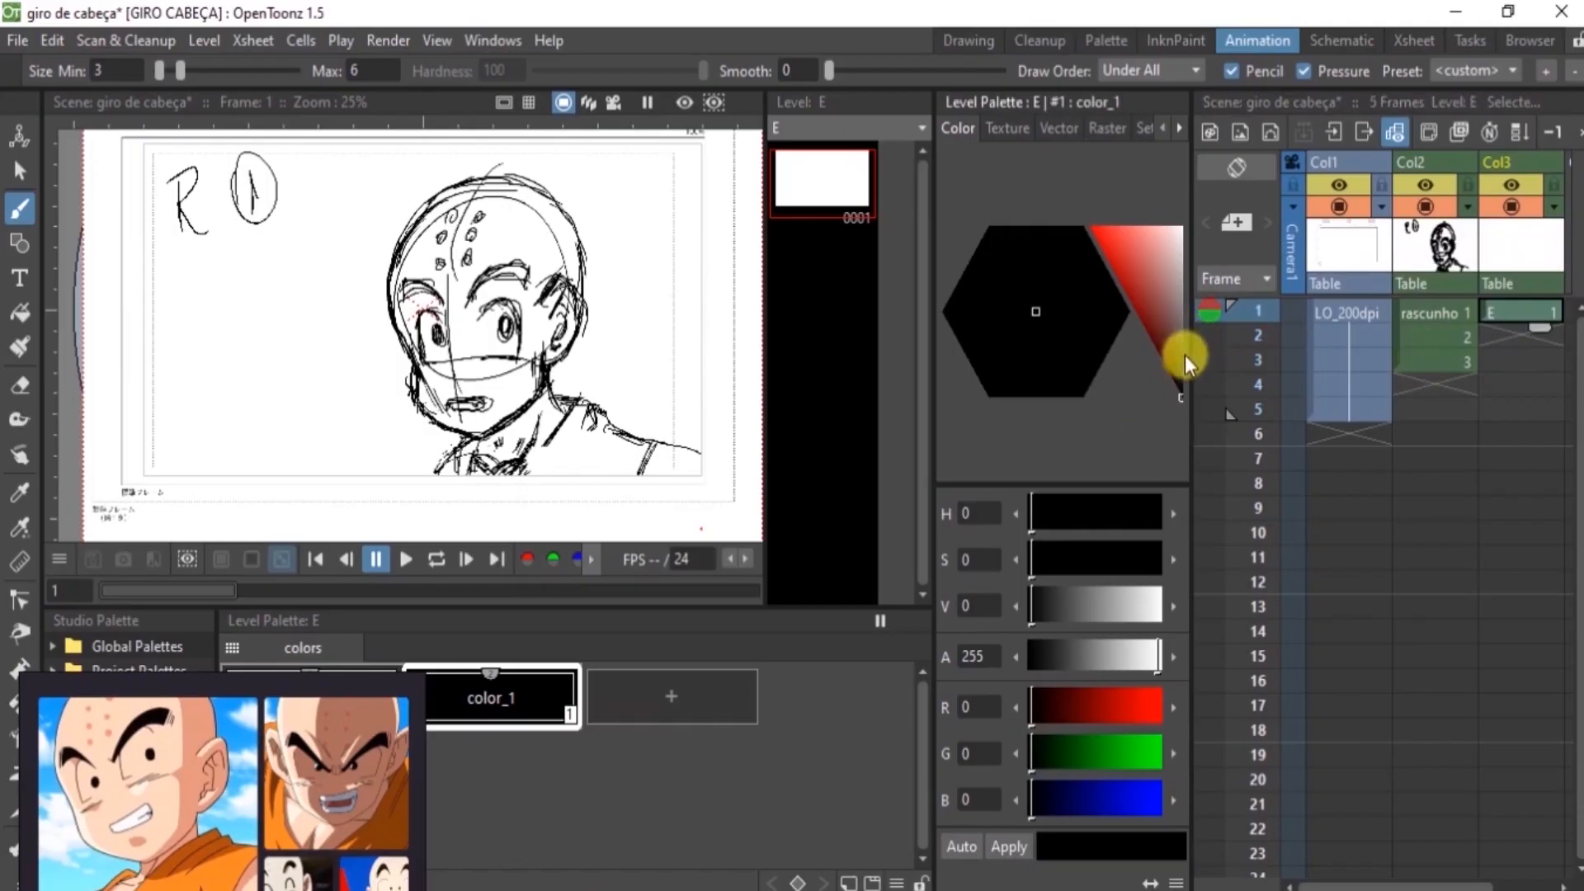
Reduce the opacity of the rascunho column to about half so the sketch serves as a faint tracing guide
left_click(1439, 252)
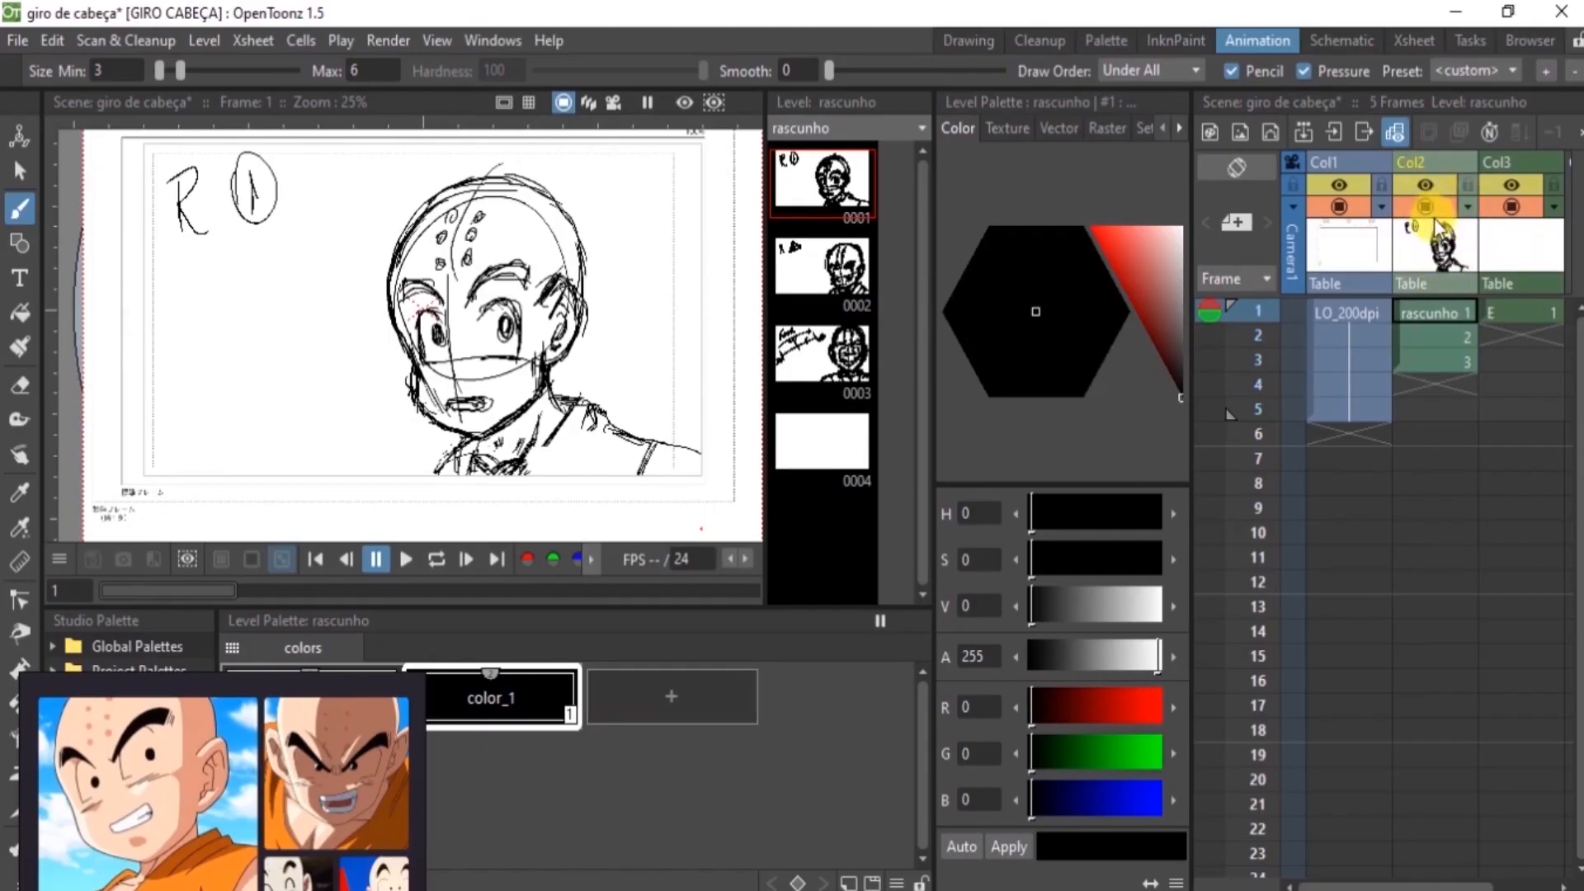
left_click(1469, 209)
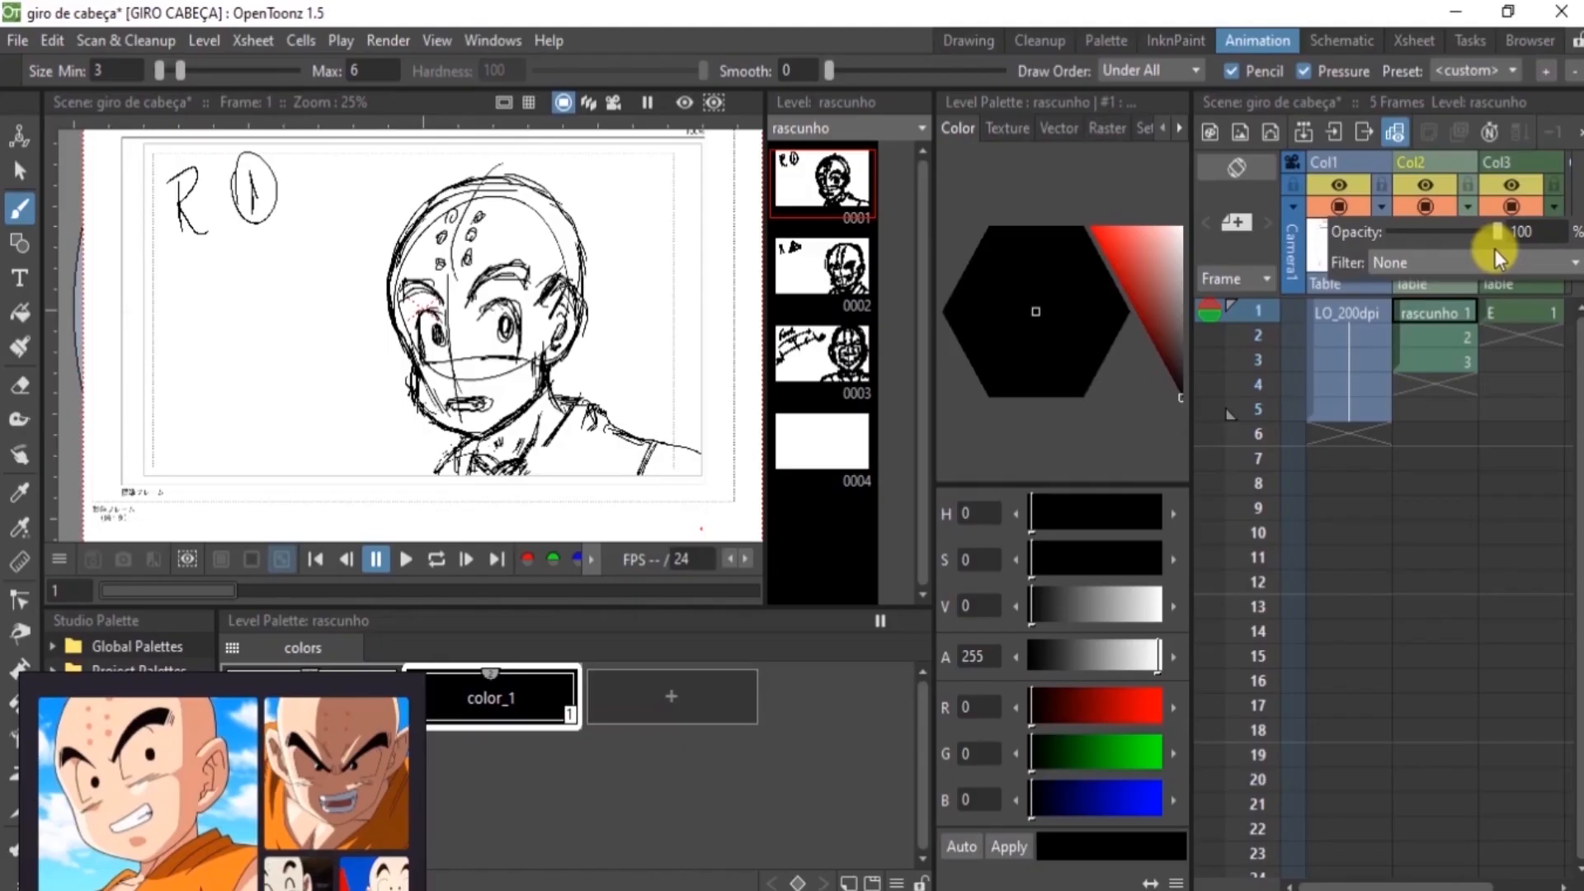
left_click_drag(1369, 228, 1440, 231)
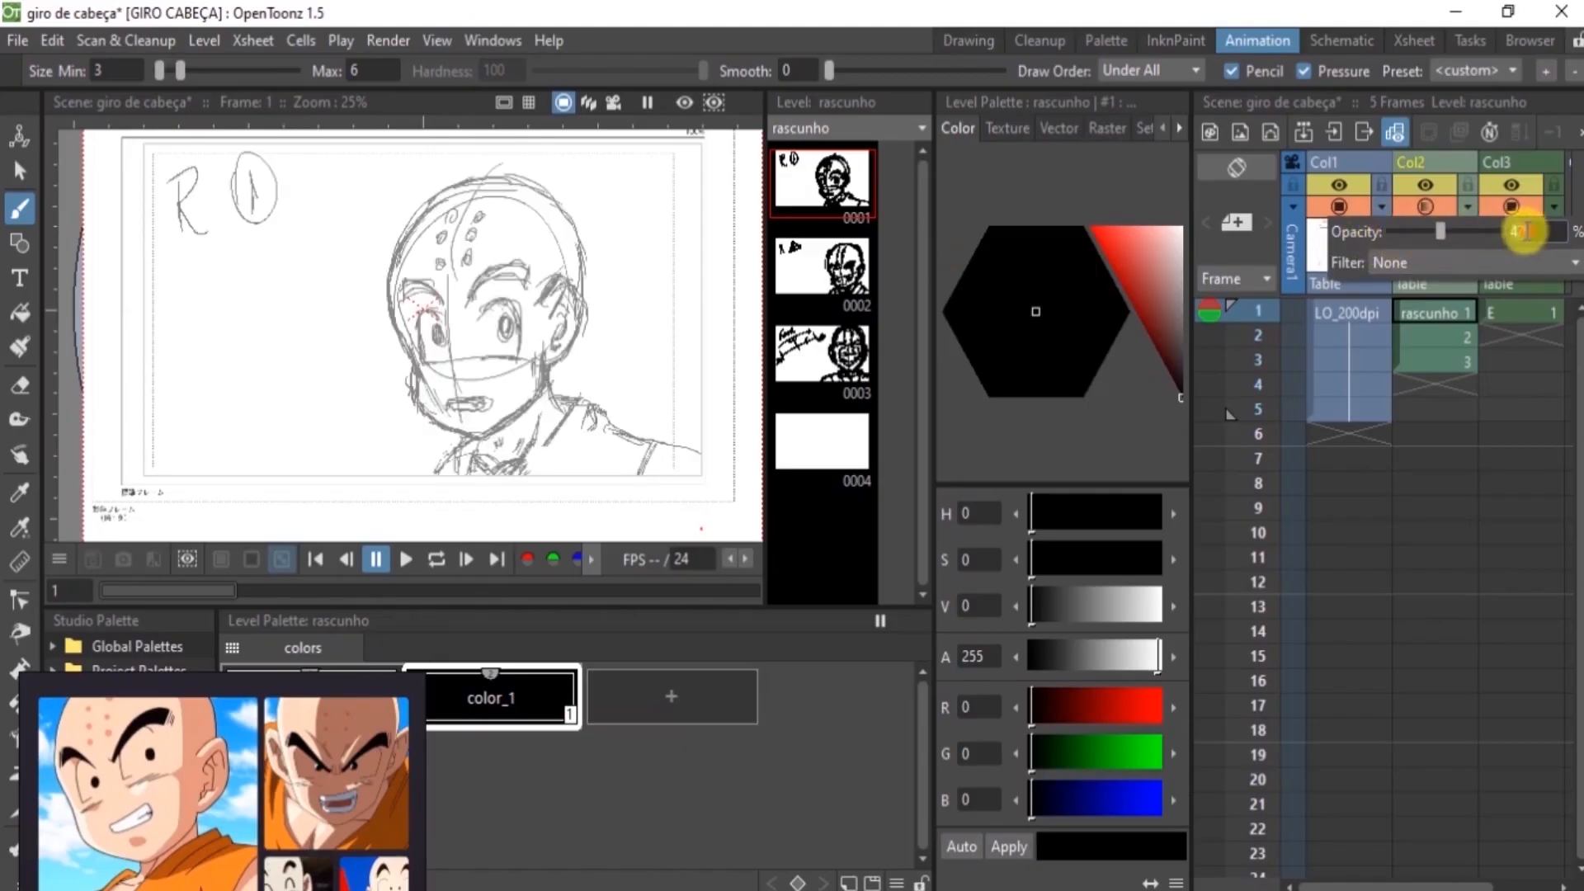
key("Delete")
key("Delete")
type("100")
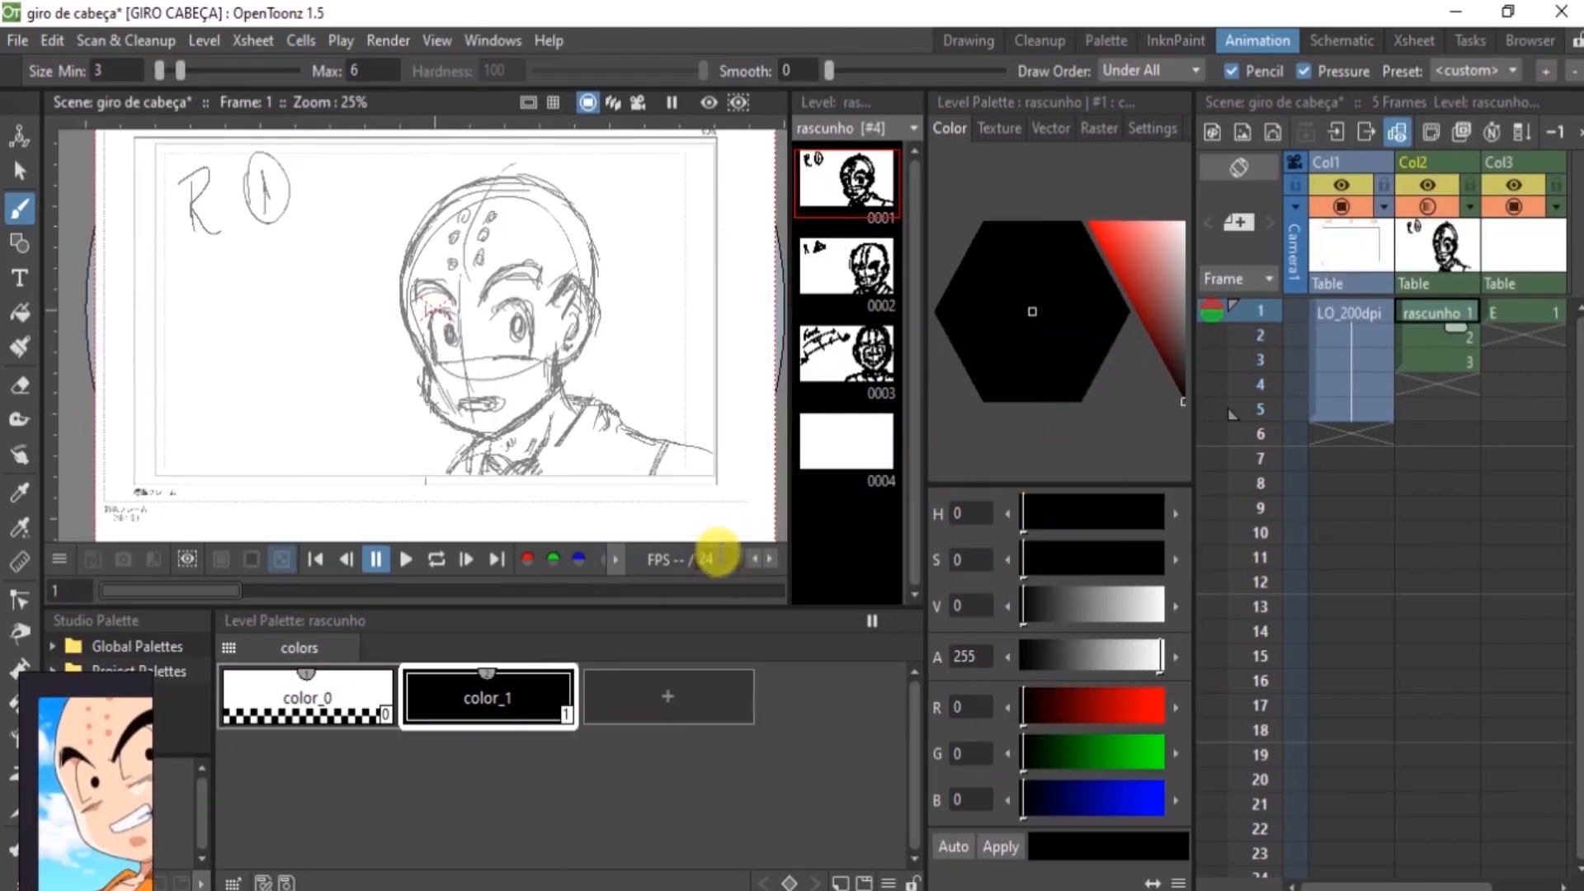
Widen the viewer to reach its zoom controls and try zooming in and out on the sketch
left_click_drag(787, 373, 1129, 363)
left_click_drag(958, 363, 1074, 359)
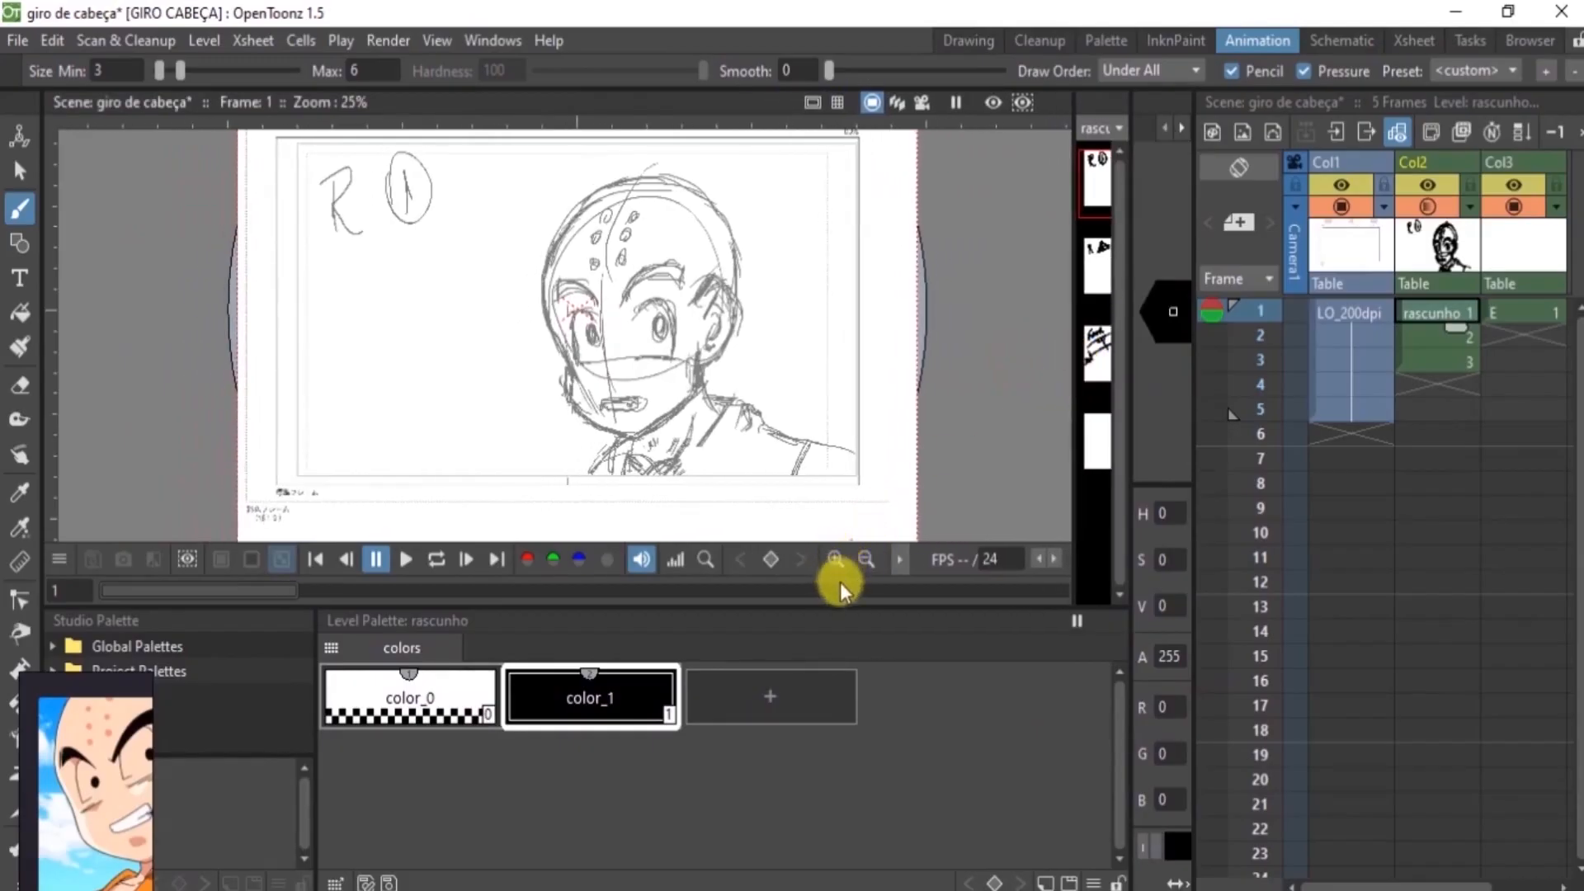
left_click(833, 560)
left_click(864, 560)
left_click(835, 559)
left_click(866, 560)
Narrow the viewer again to give the level strip and the style editor their space back
left_click_drag(1077, 381, 937, 376)
left_click_drag(1128, 346, 961, 343)
left_click_drag(859, 368, 809, 376)
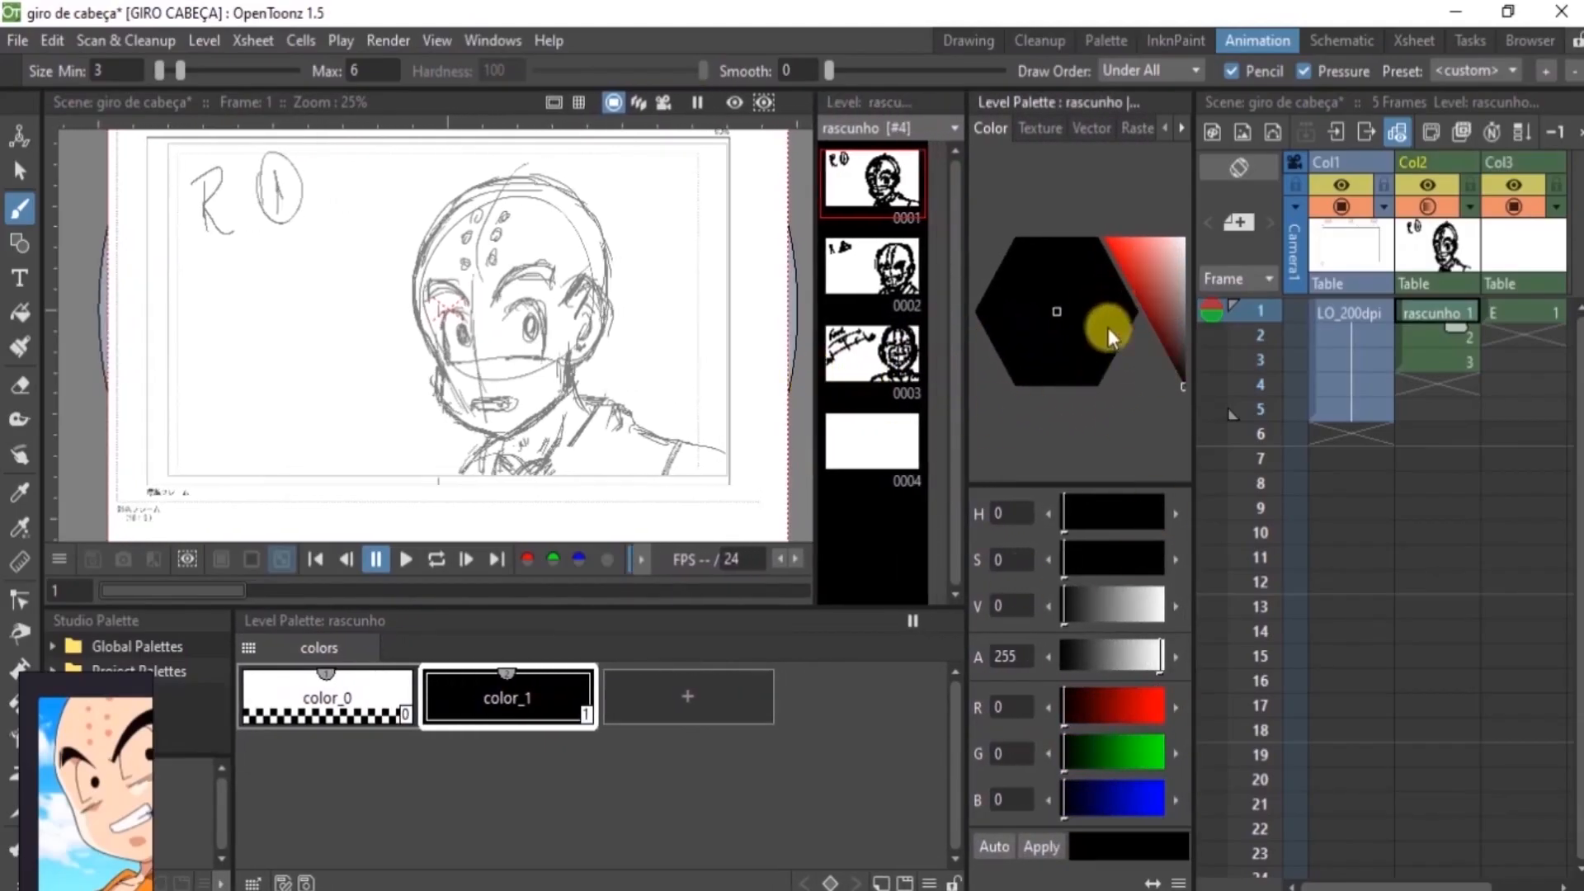
Add a new style to the rascunho palette and colour it red with RGB 216, 19, 19
left_click(678, 701)
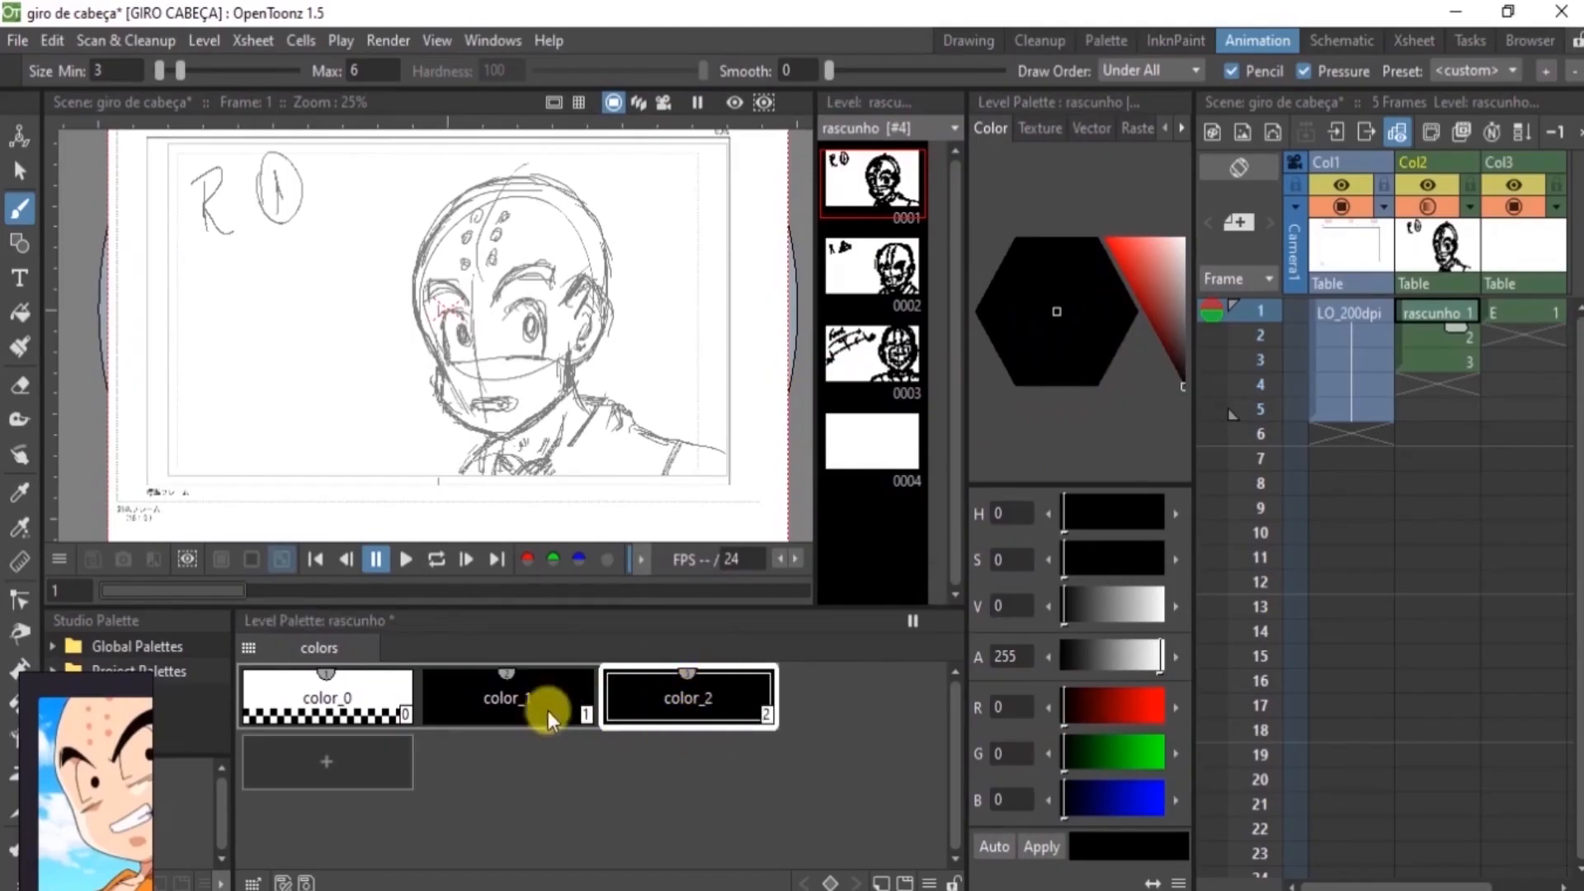
left_click(1133, 259)
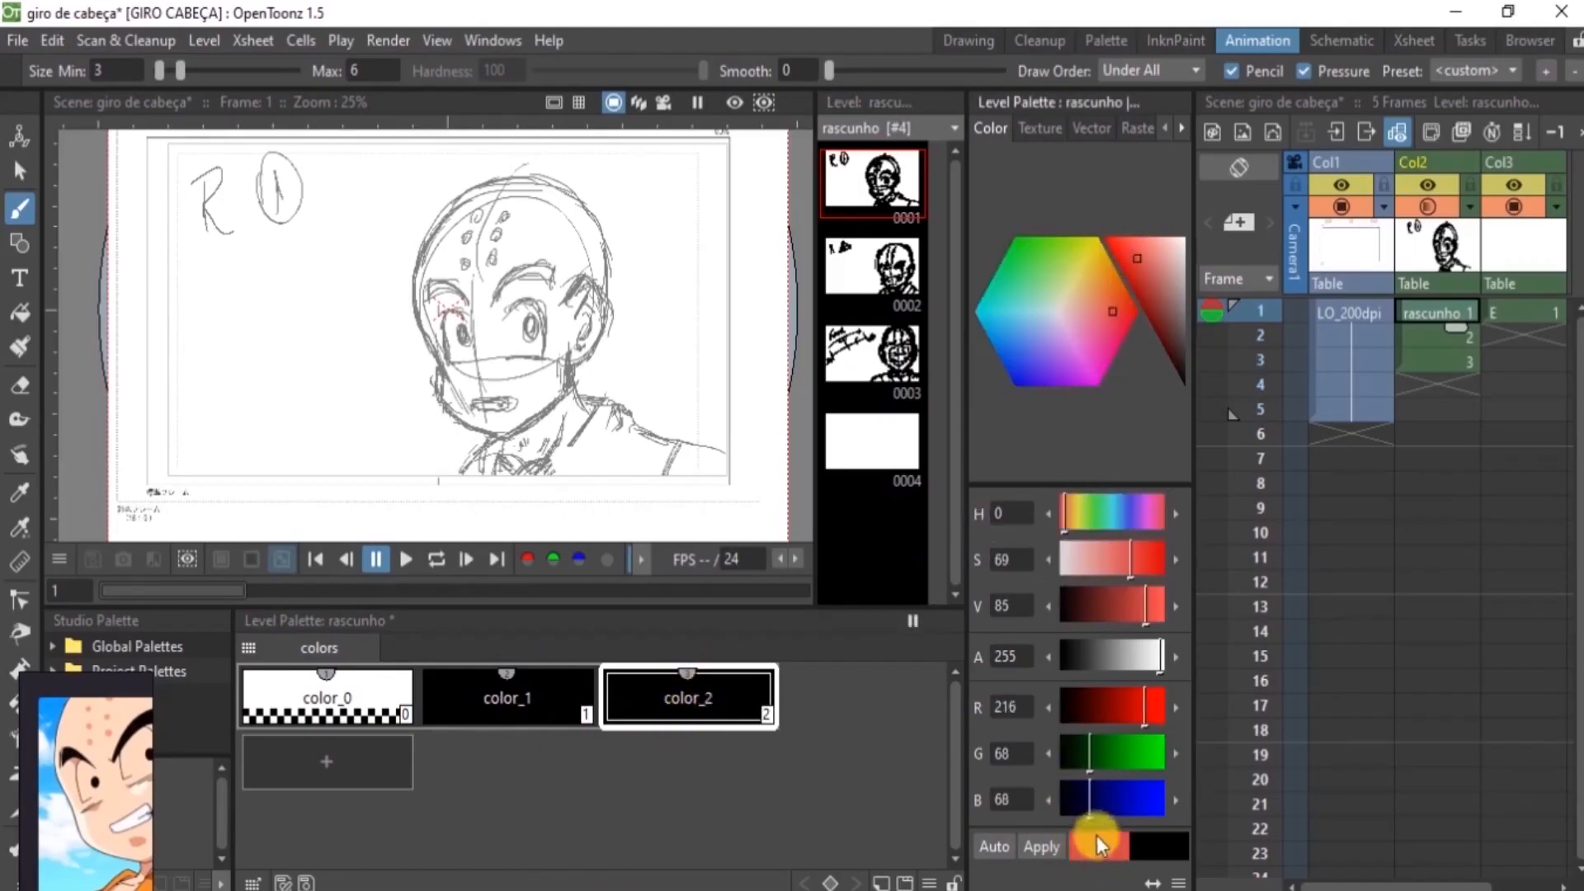
mouse_move(1135, 274)
left_mouse_down()
mouse_move(1126, 255)
mouse_move(1126, 274)
left_mouse_up()
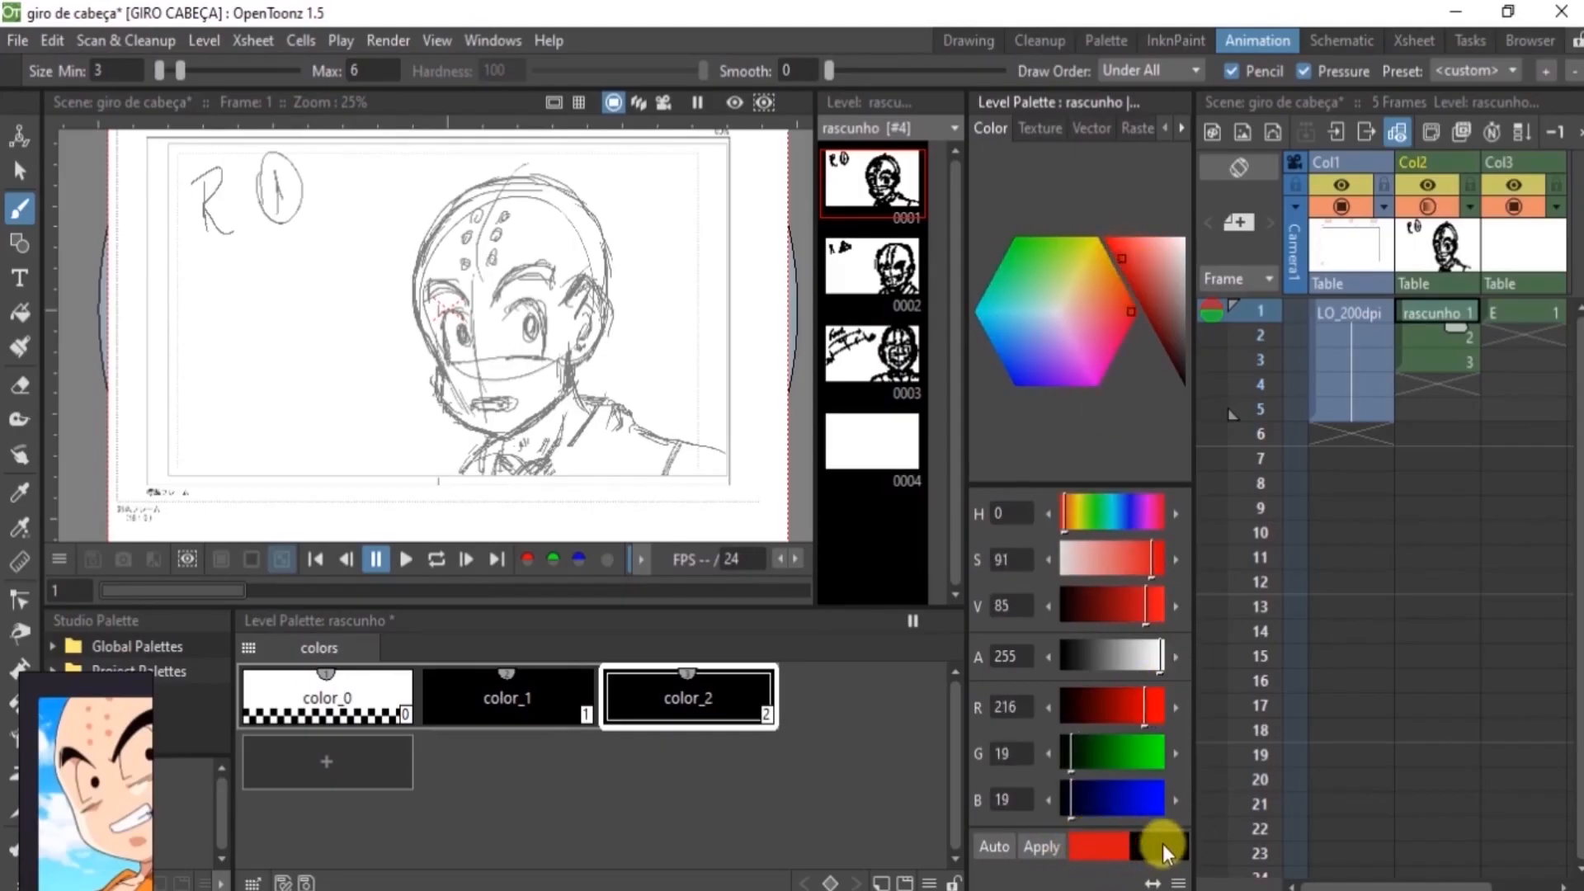
left_click(998, 841)
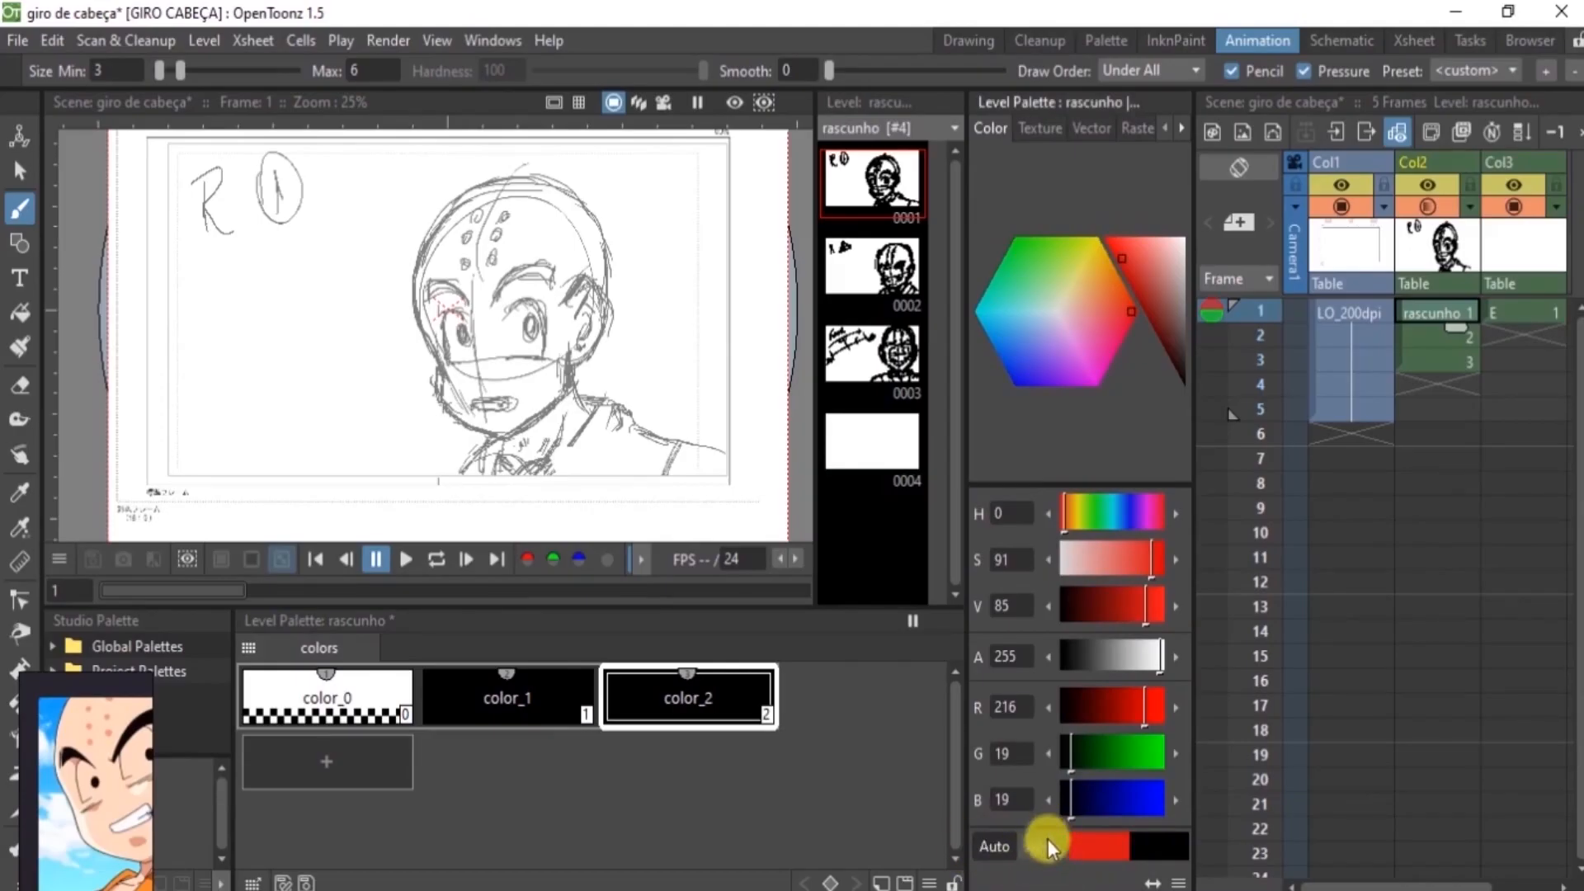
left_click(994, 847)
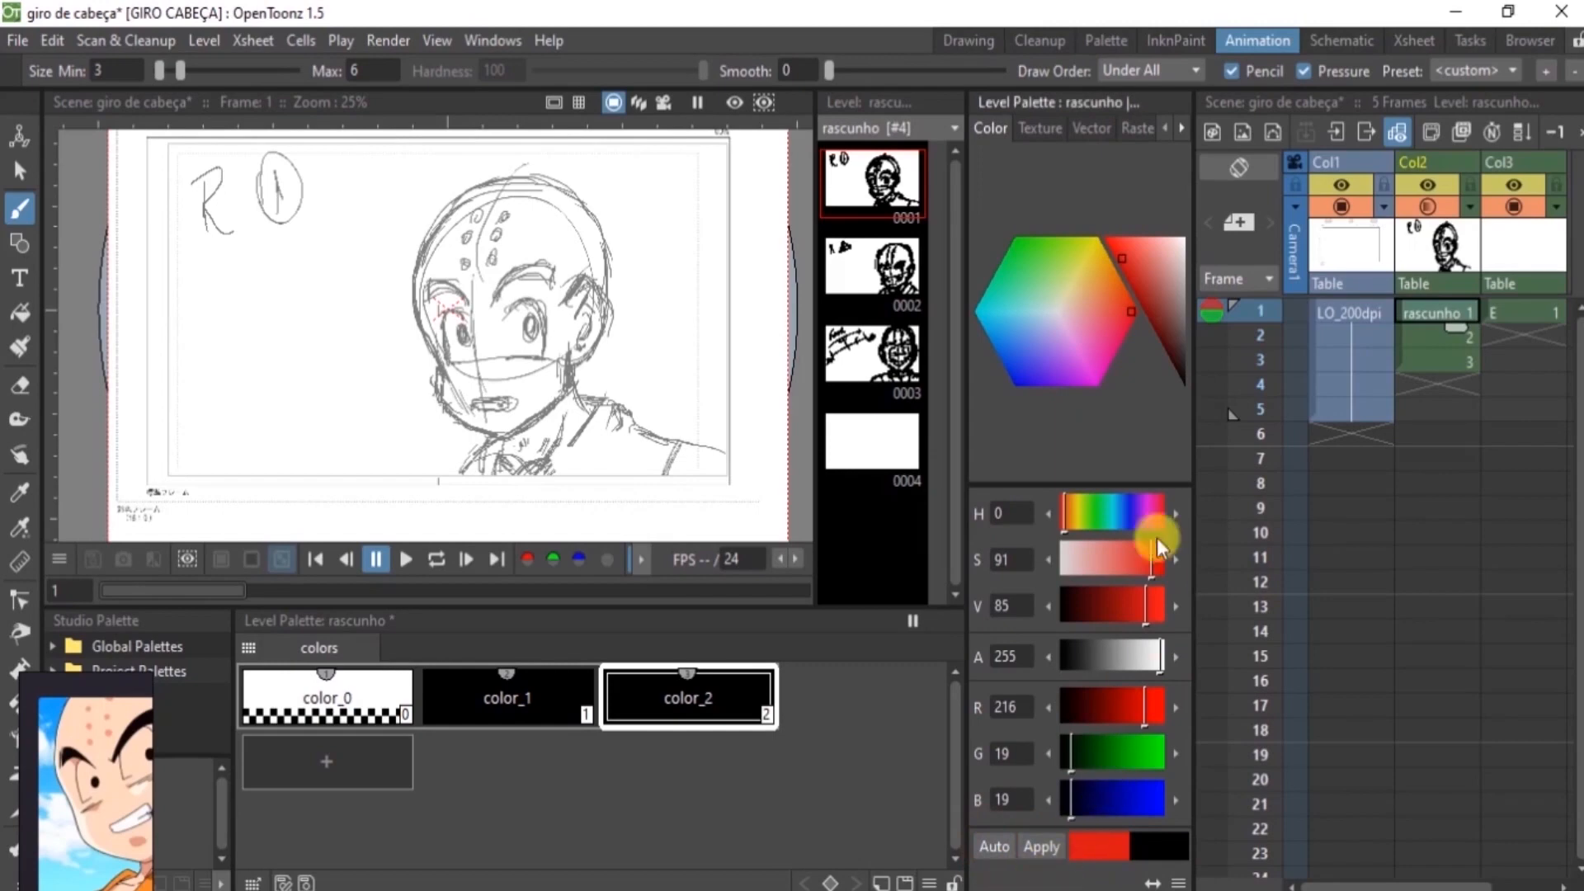
left_click(1048, 844)
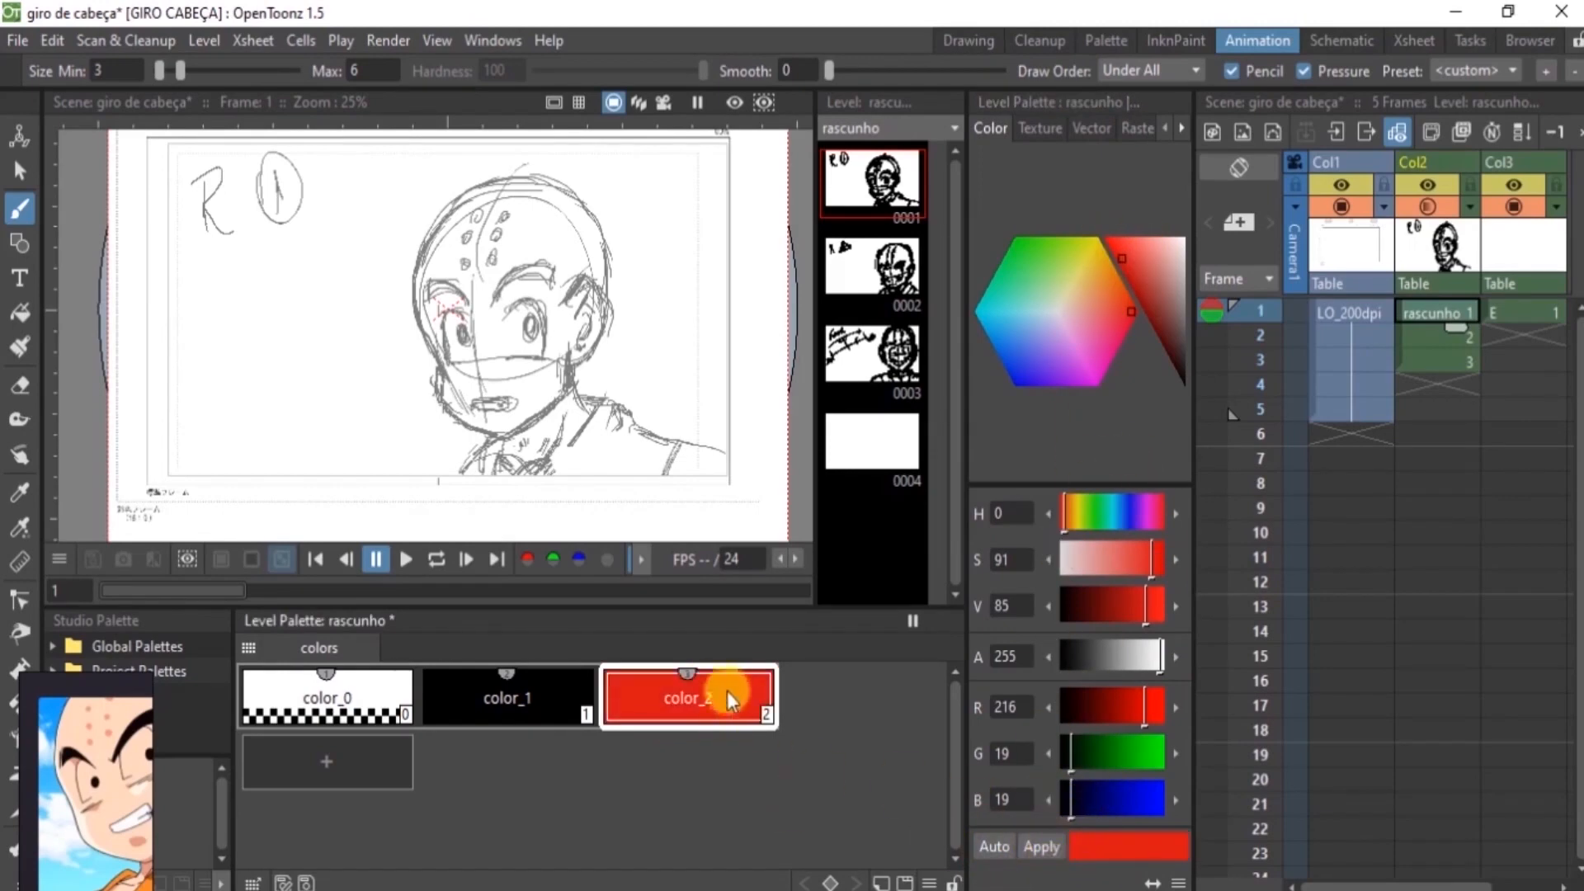
Add another style to the rascunho palette and colour it blue with RGB 55, 92, 204
left_click(325, 765)
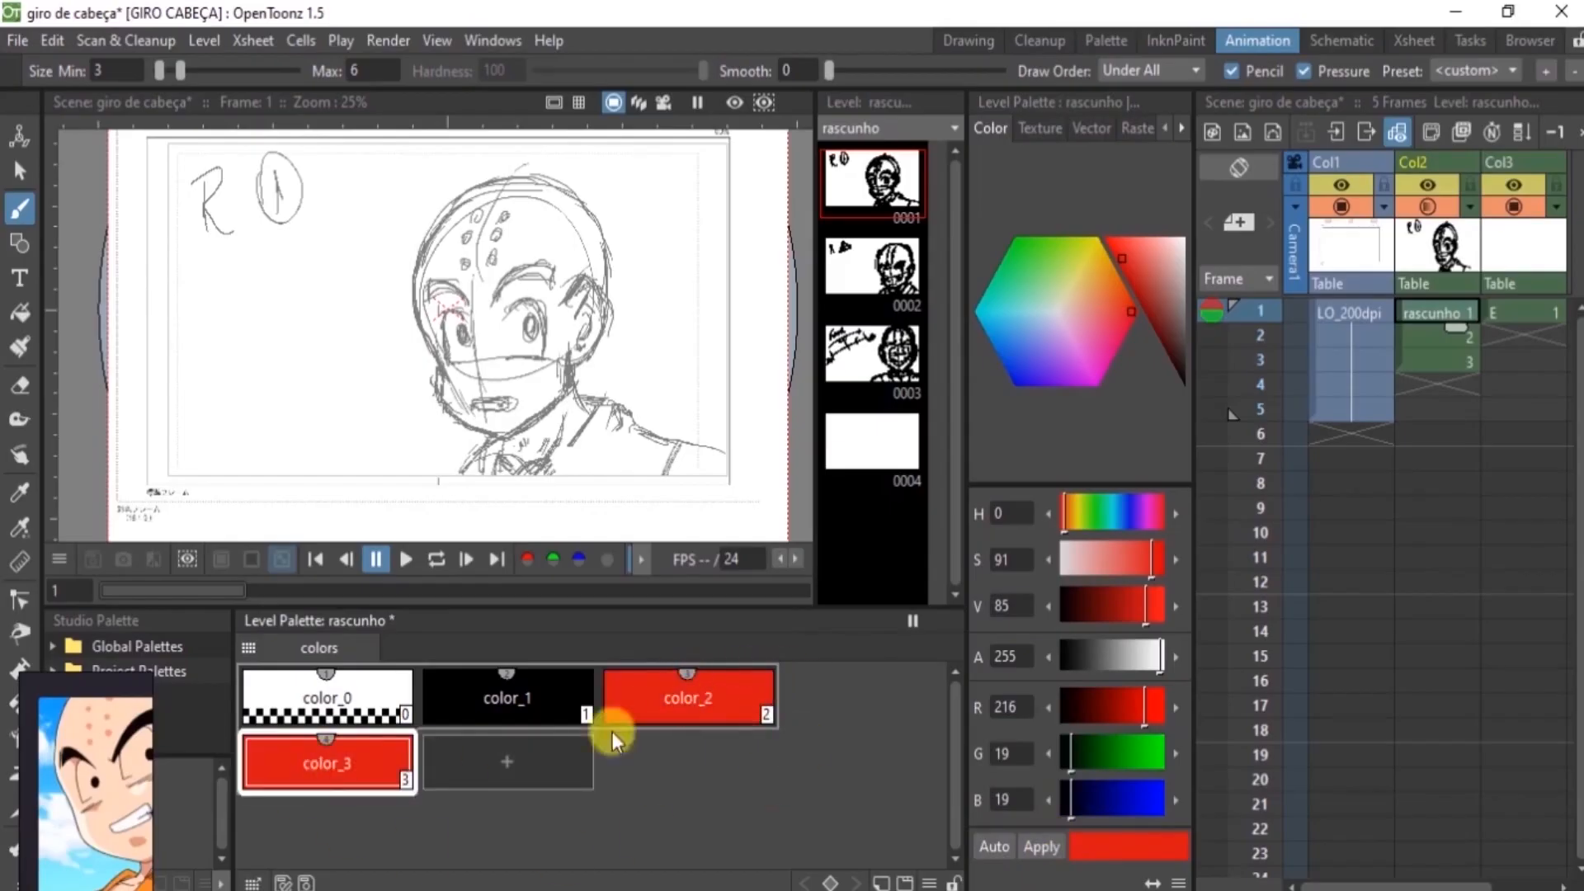
left_click(1029, 333)
mouse_move(1032, 334)
left_mouse_down()
mouse_move(1012, 358)
mouse_move(1028, 350)
left_mouse_up()
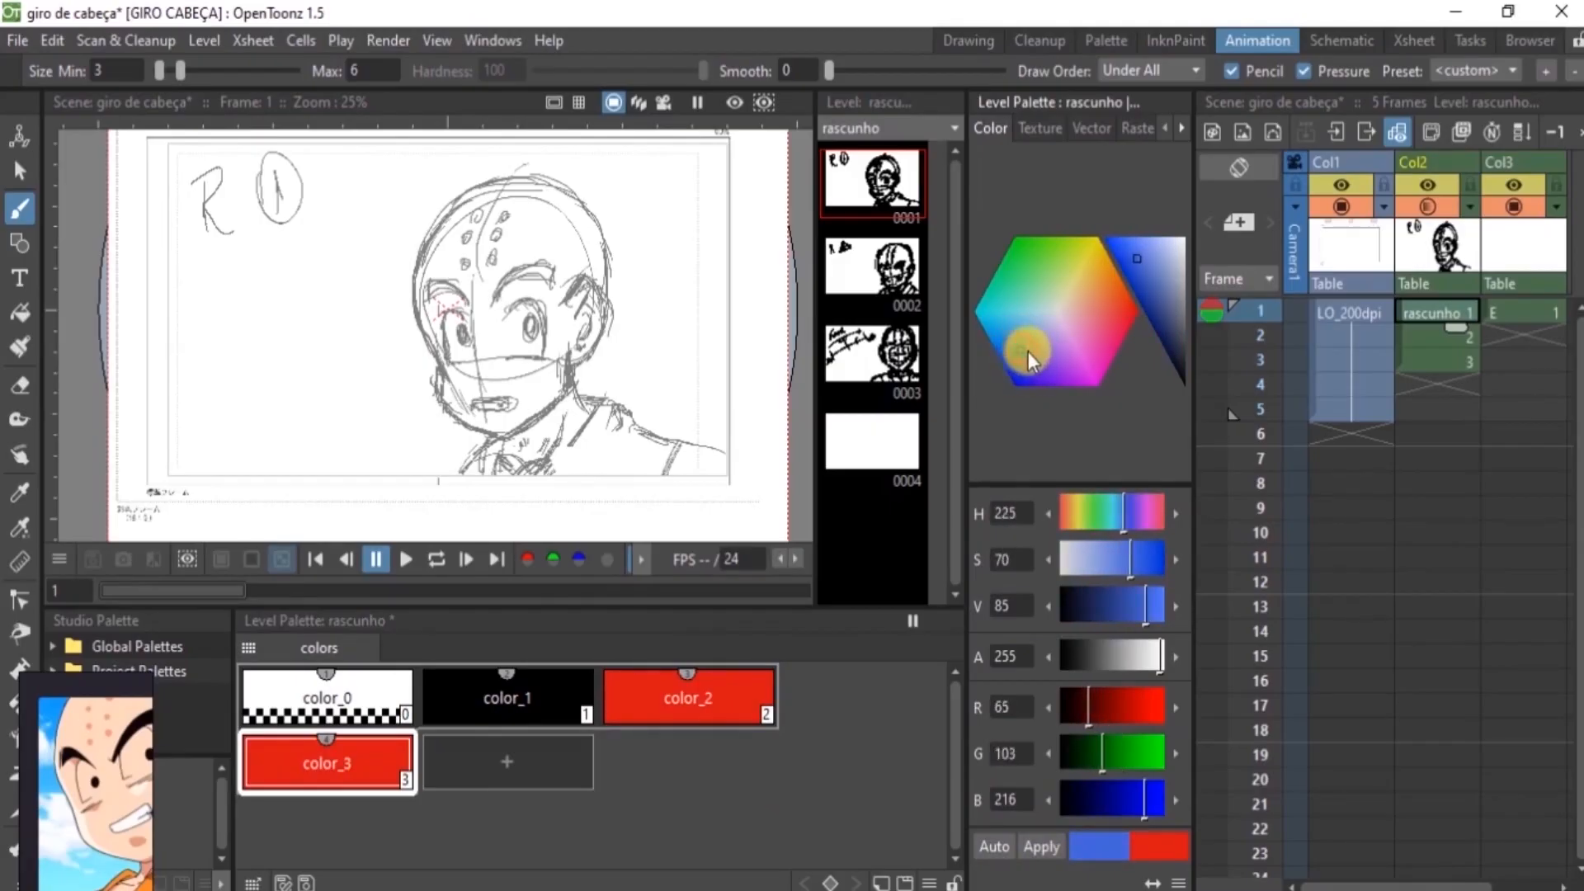
mouse_move(1146, 271)
left_mouse_down()
mouse_move(1150, 285)
mouse_move(1141, 276)
left_mouse_up()
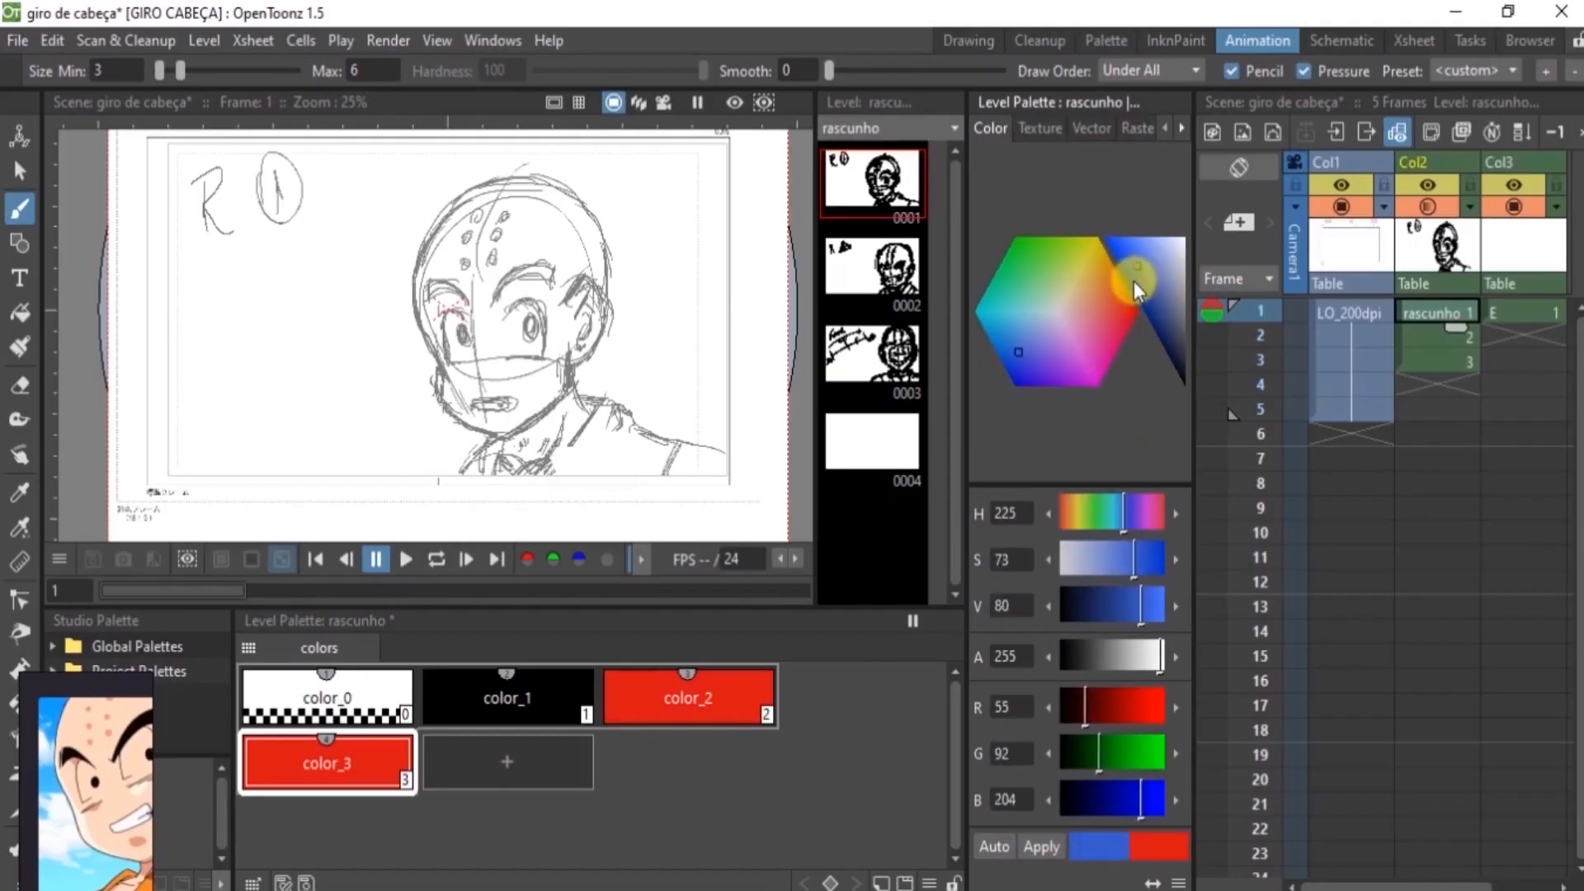
left_click(1041, 846)
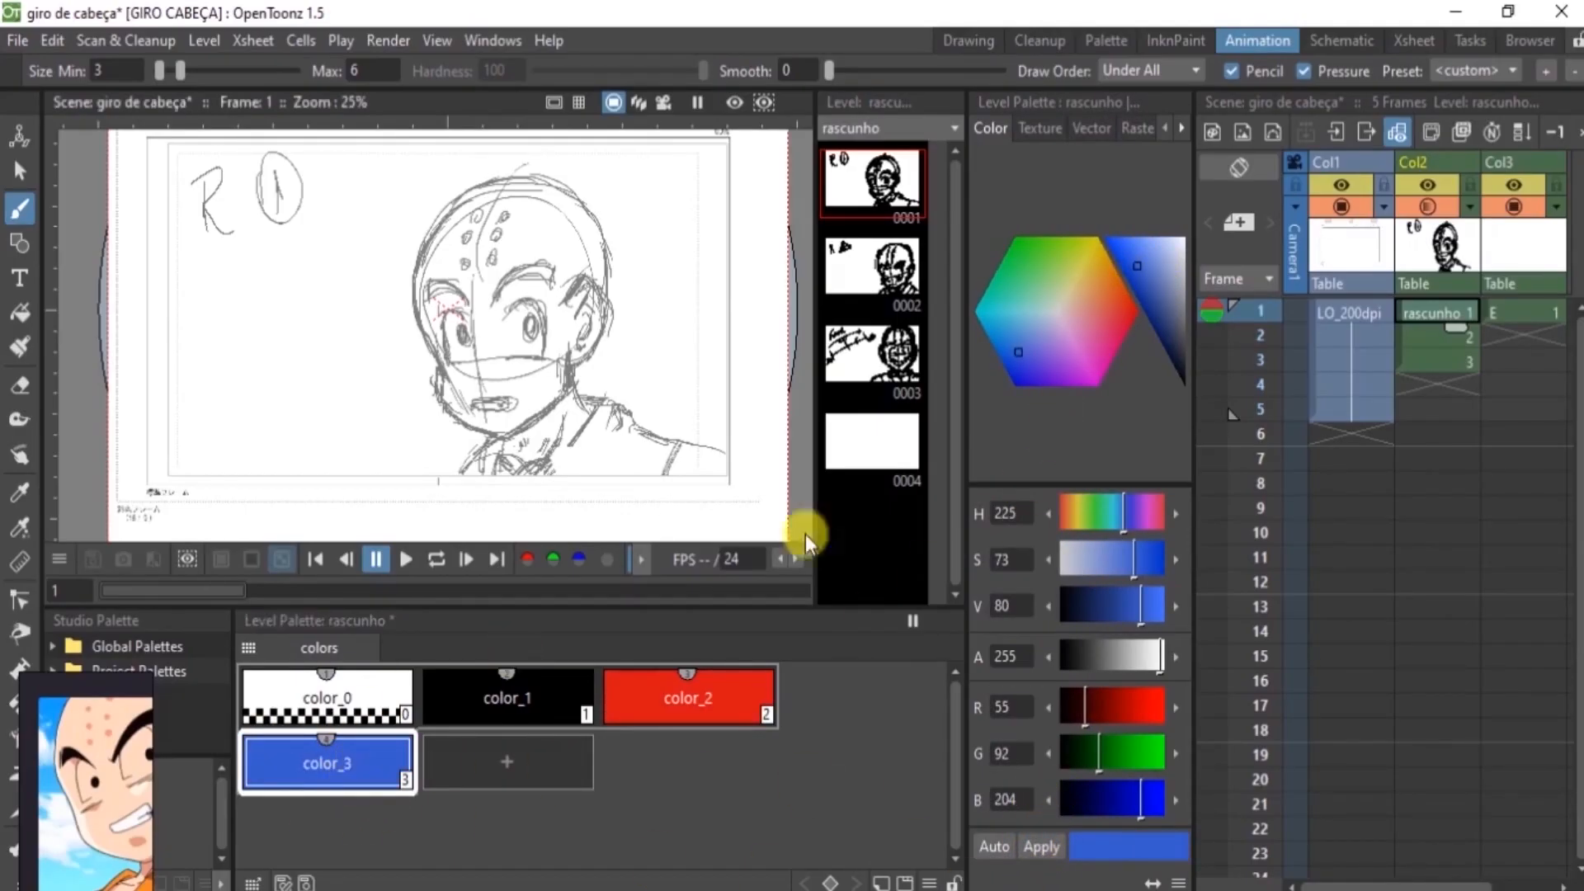
Add a lighter blue style with RGB 105, 121, 204 to the rascunho palette
left_click(523, 757)
mouse_move(1026, 343)
left_mouse_down()
mouse_move(1043, 332)
mouse_move(1033, 340)
left_mouse_up()
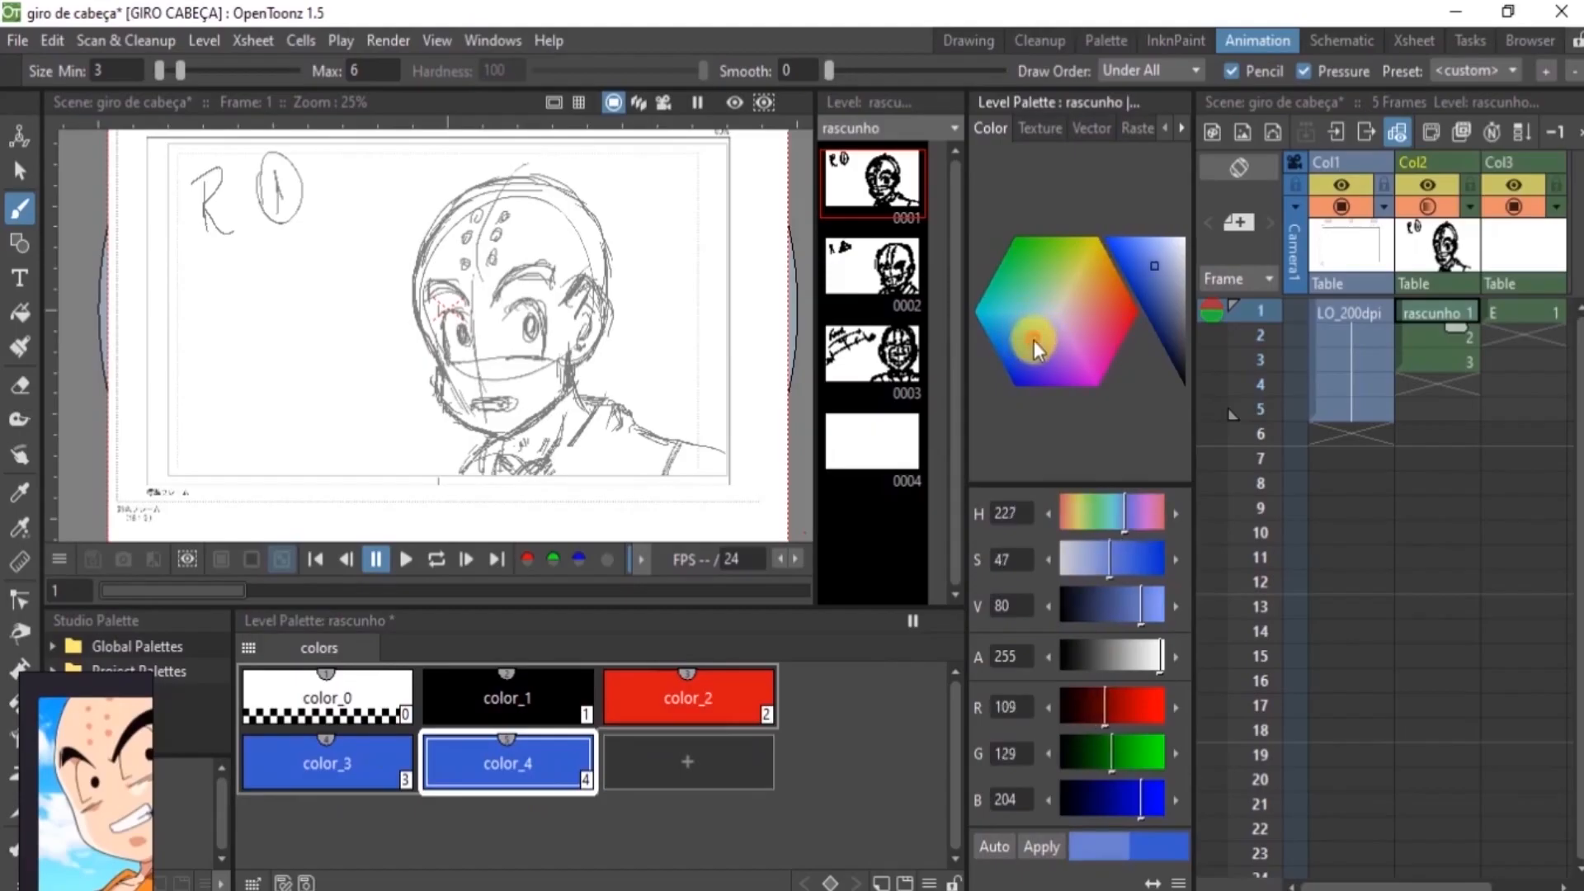
left_click(1041, 858)
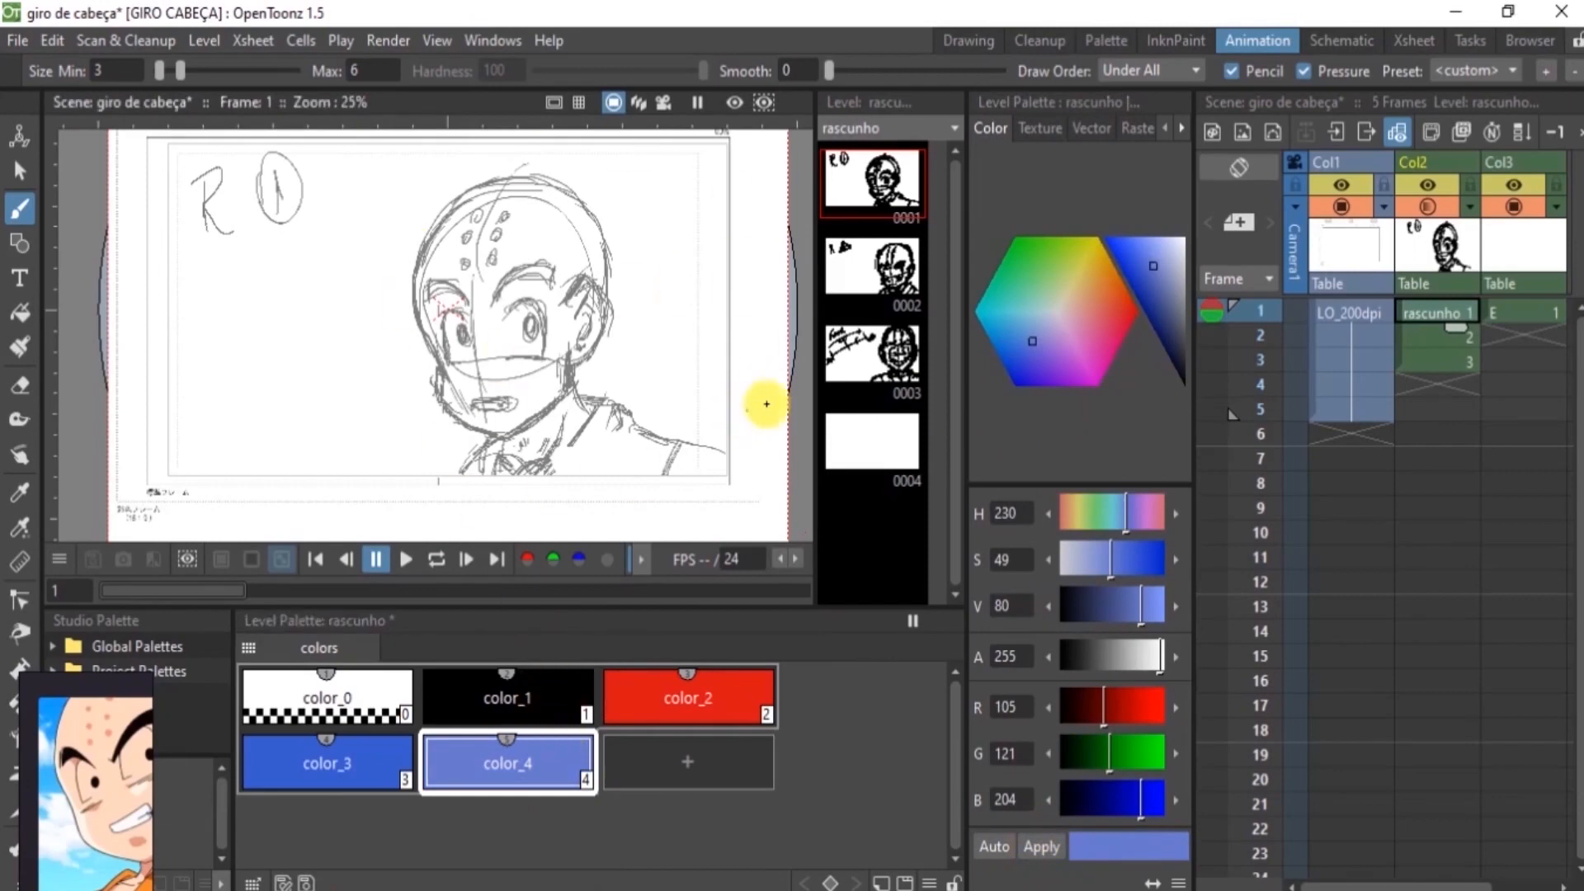
Select the red, blue and light blue styles in the rascunho palette together and copy them
left_click(1522, 310)
left_click(1445, 312)
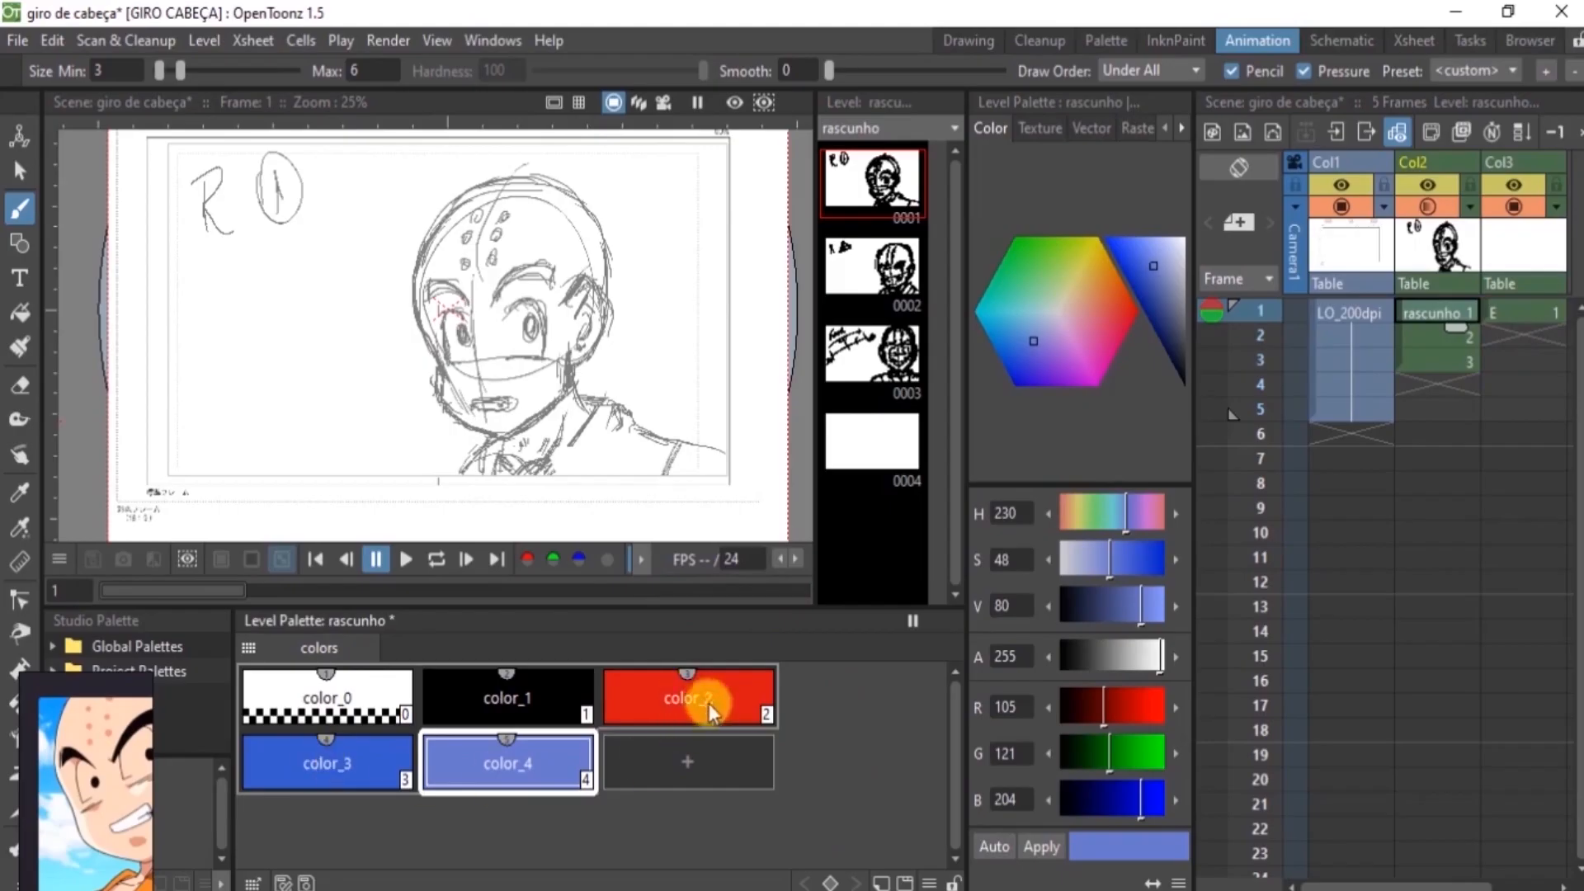
left_click(334, 780)
left_click(719, 719, "shift")
left_click(561, 767, "ctrl")
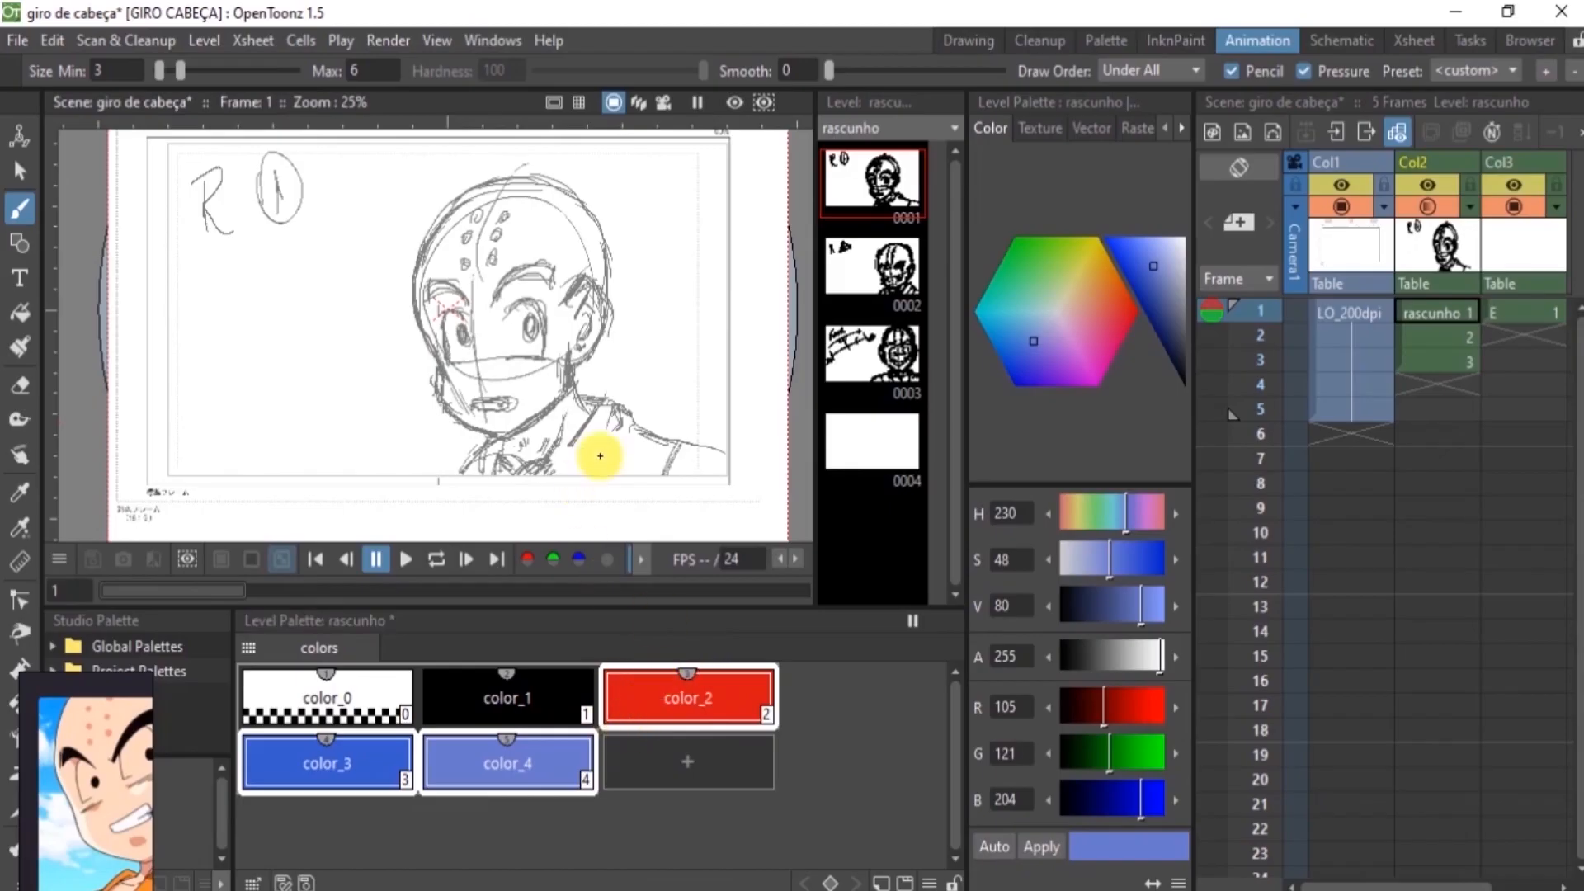
right_click(653, 695)
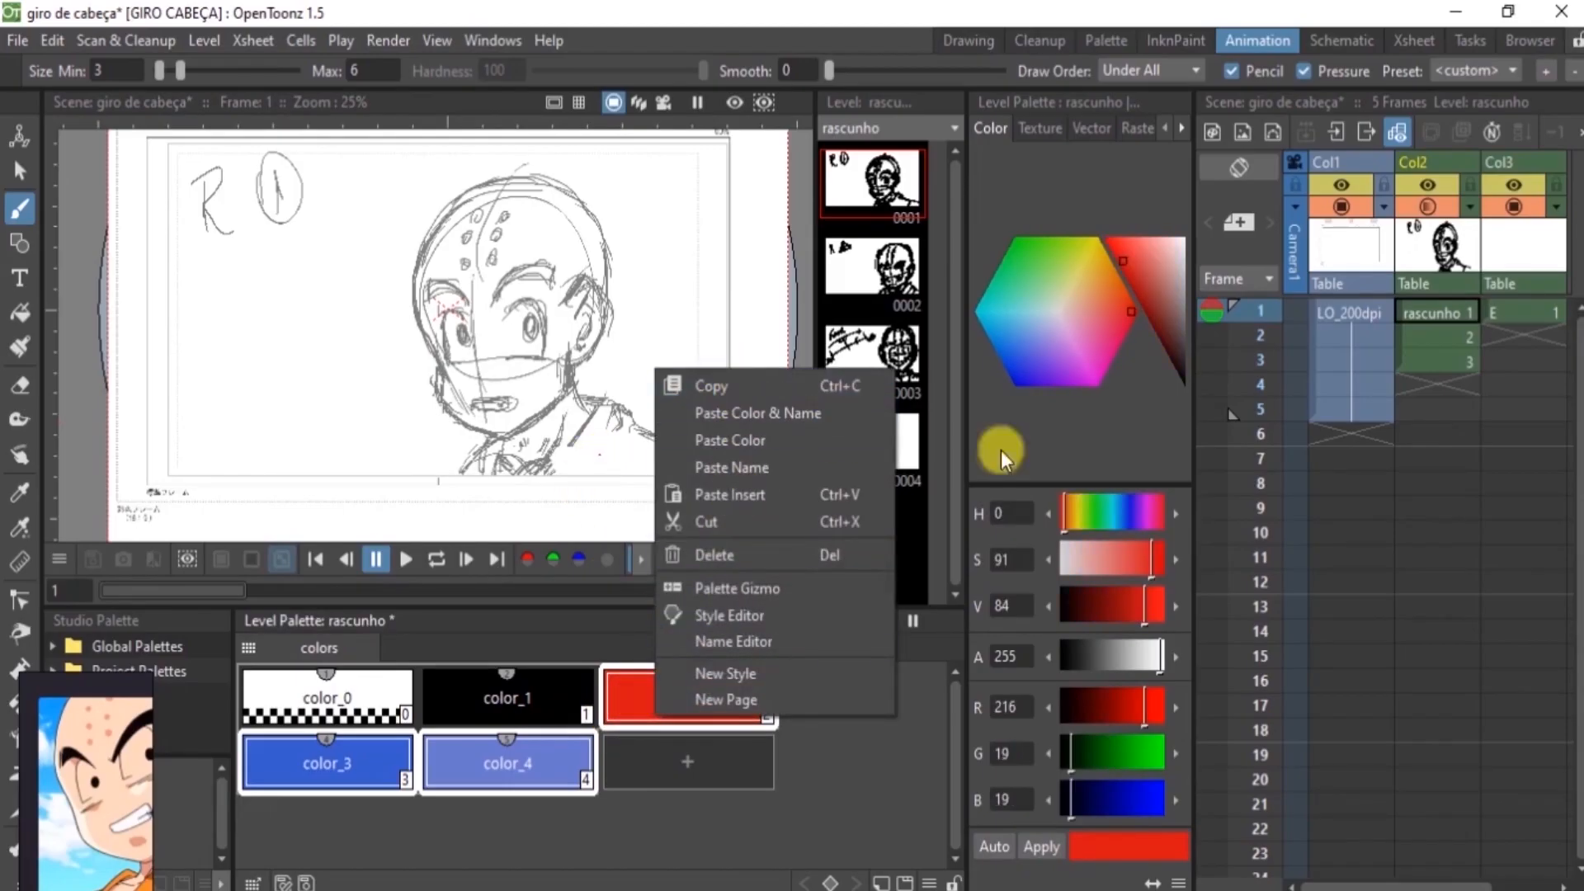
Add a style to level E's palette and paste the copied colours and names over it, adding the extra styles
left_click(1516, 314)
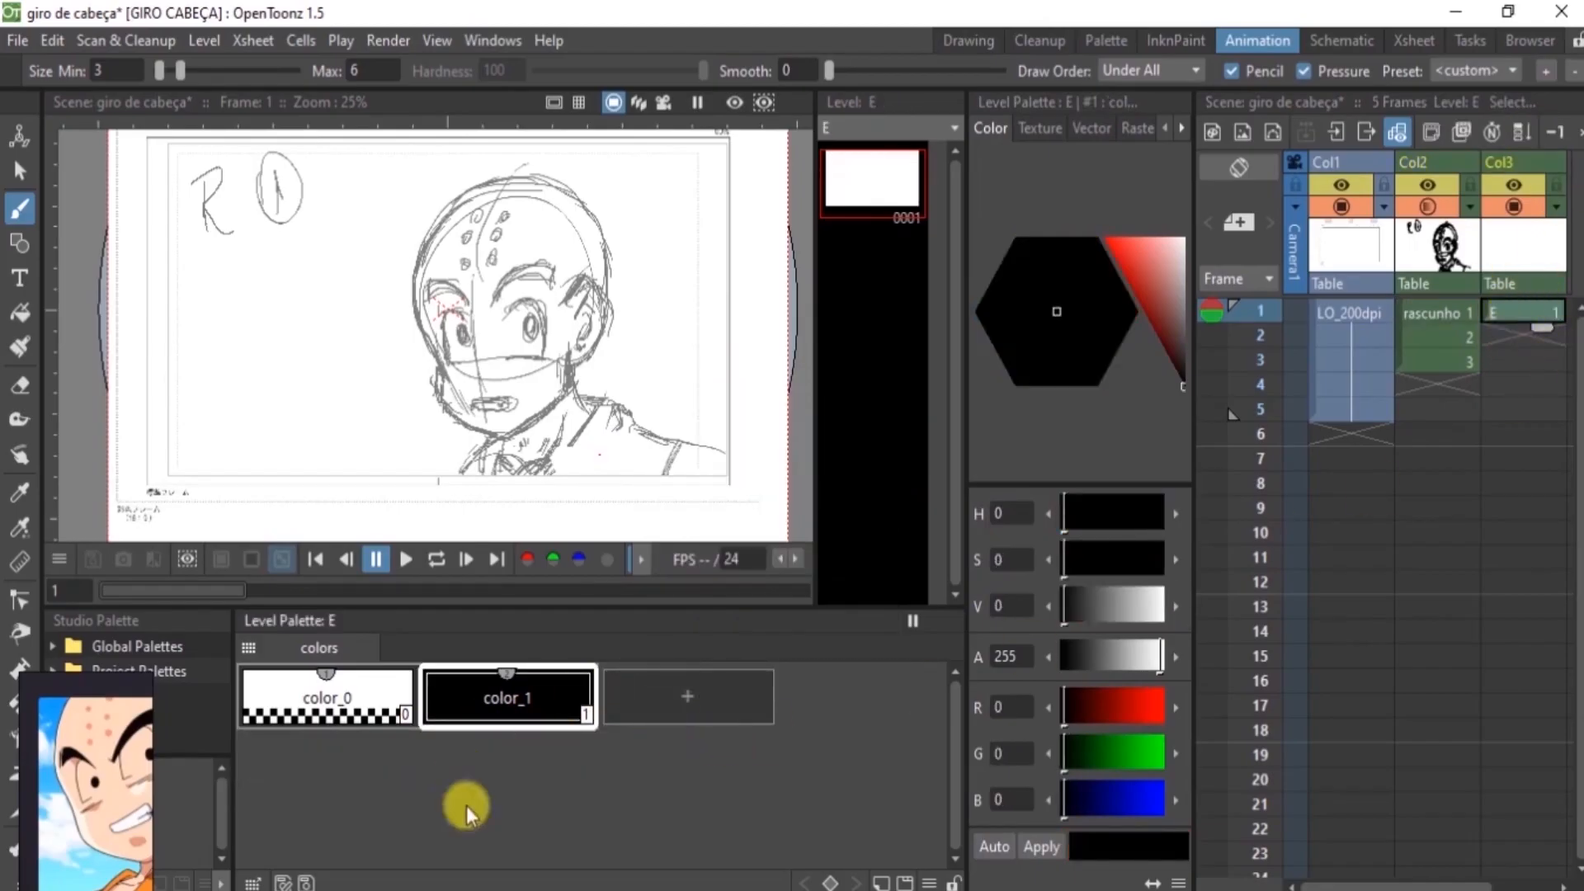
right_click(720, 691)
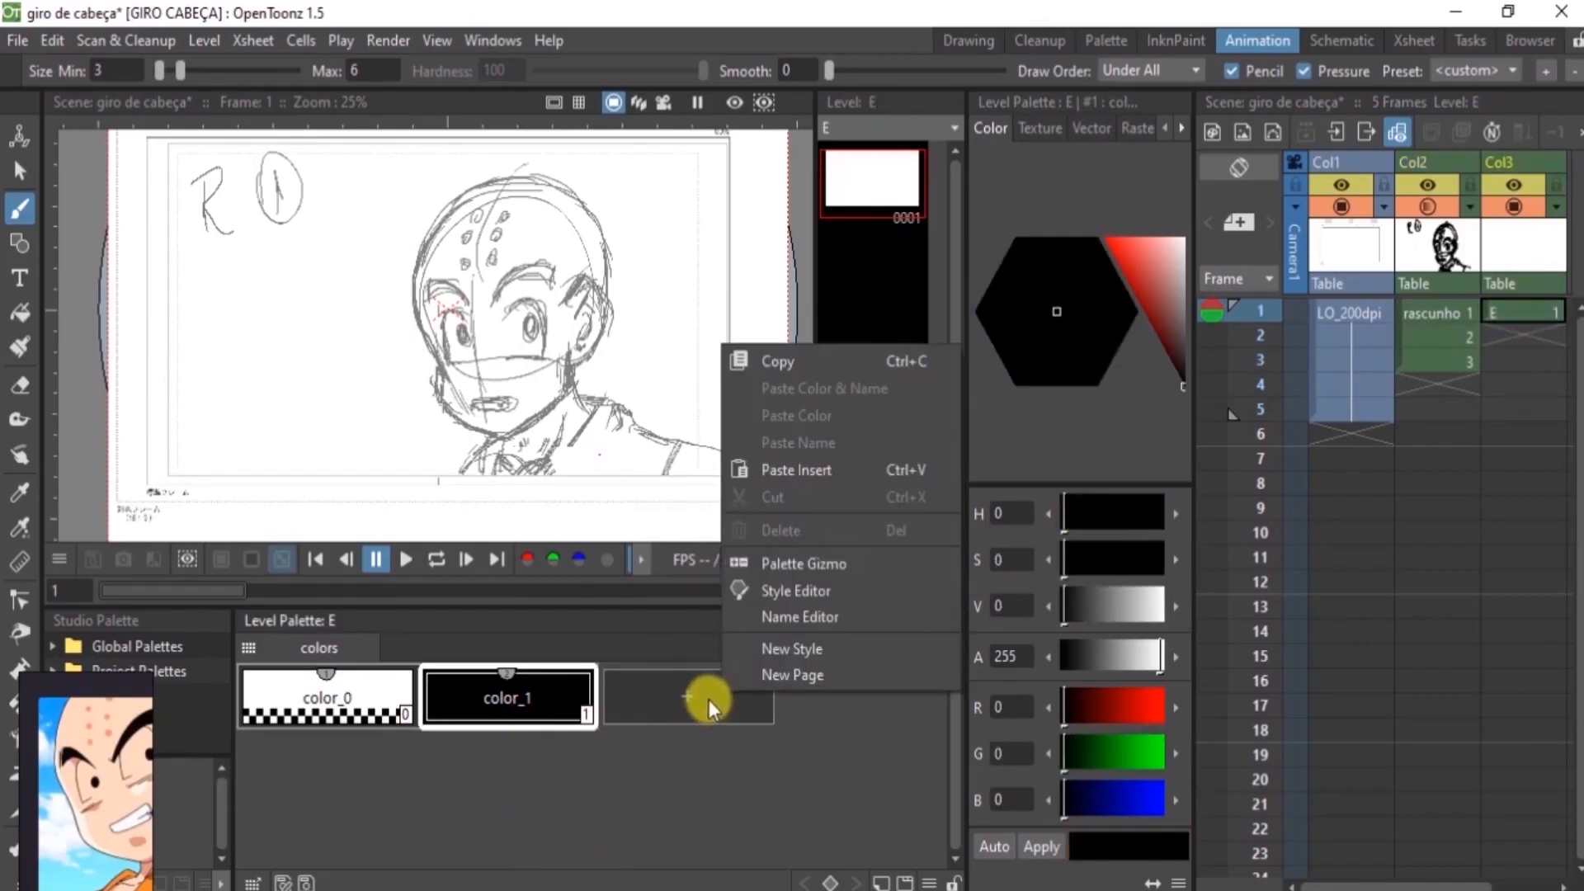
left_click(653, 715)
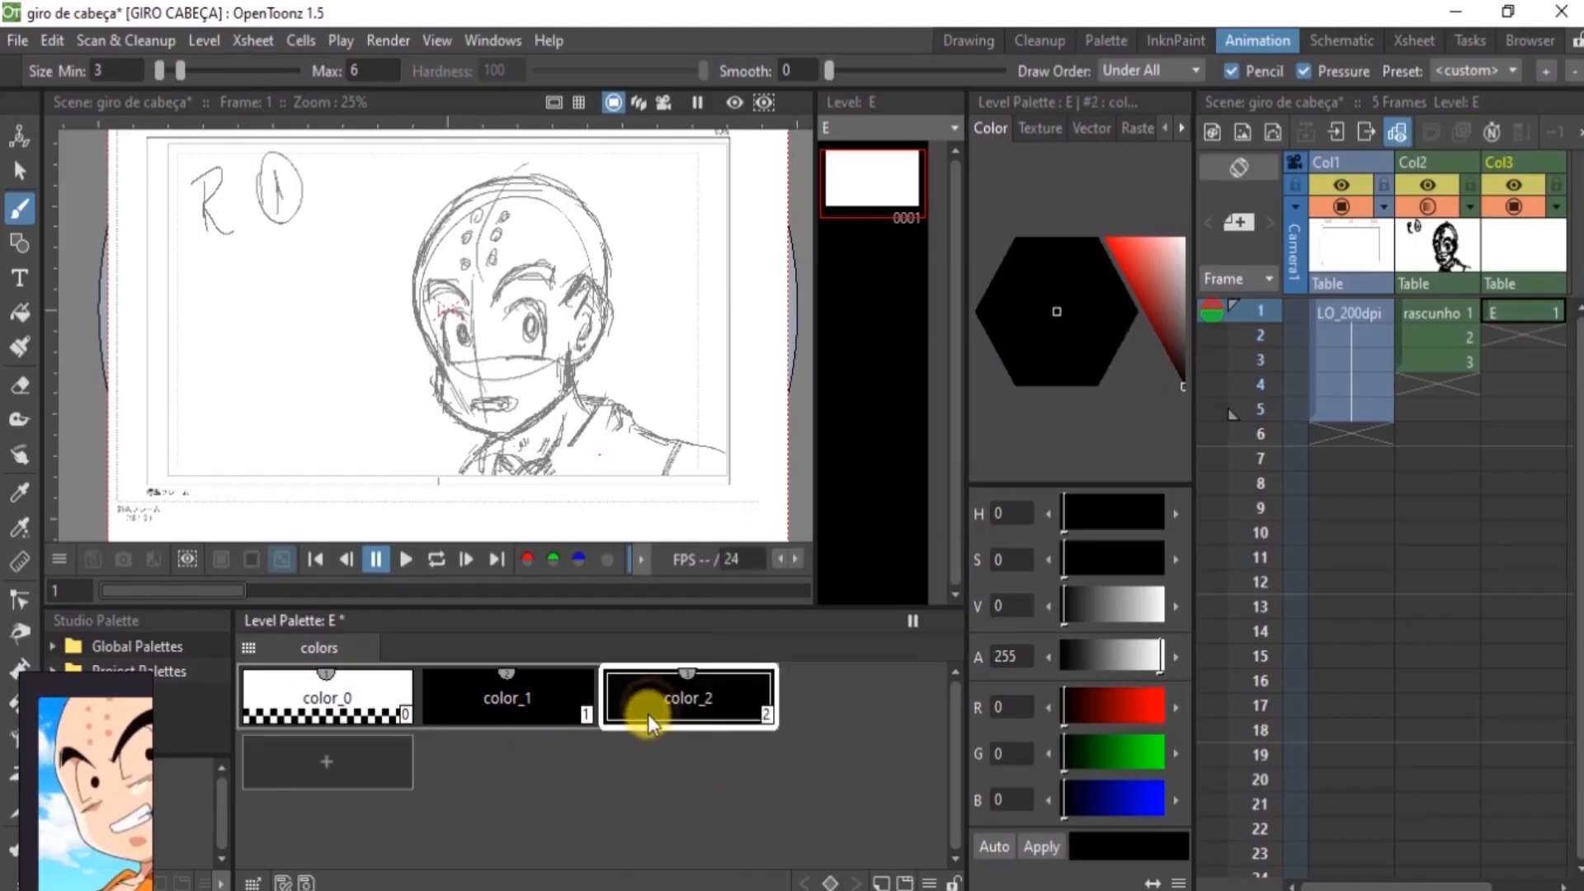
right_click(667, 685)
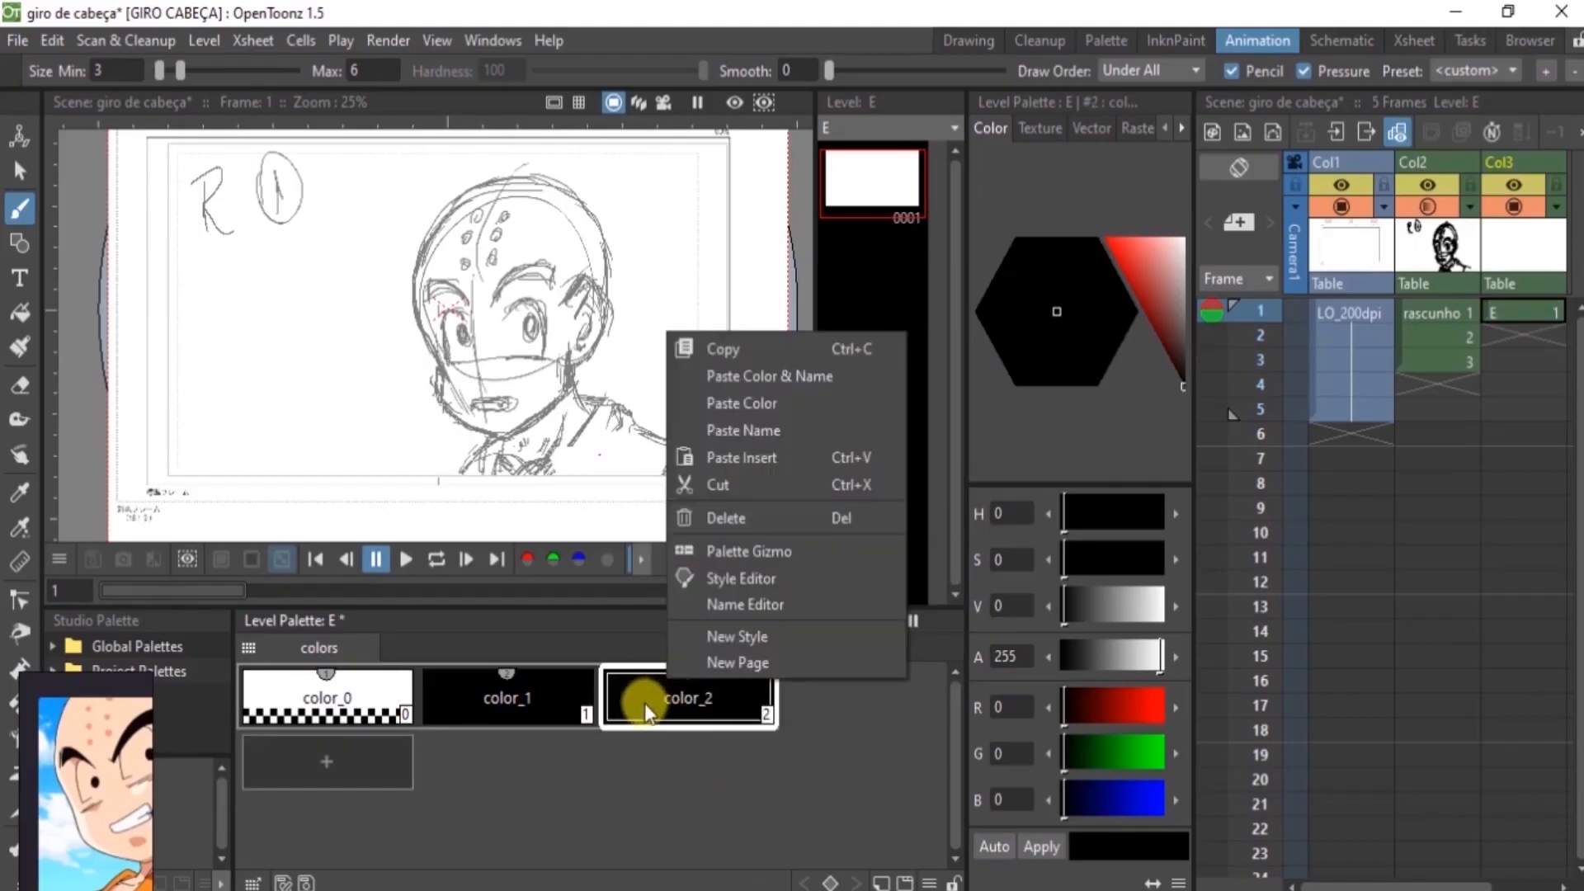
left_click(766, 375)
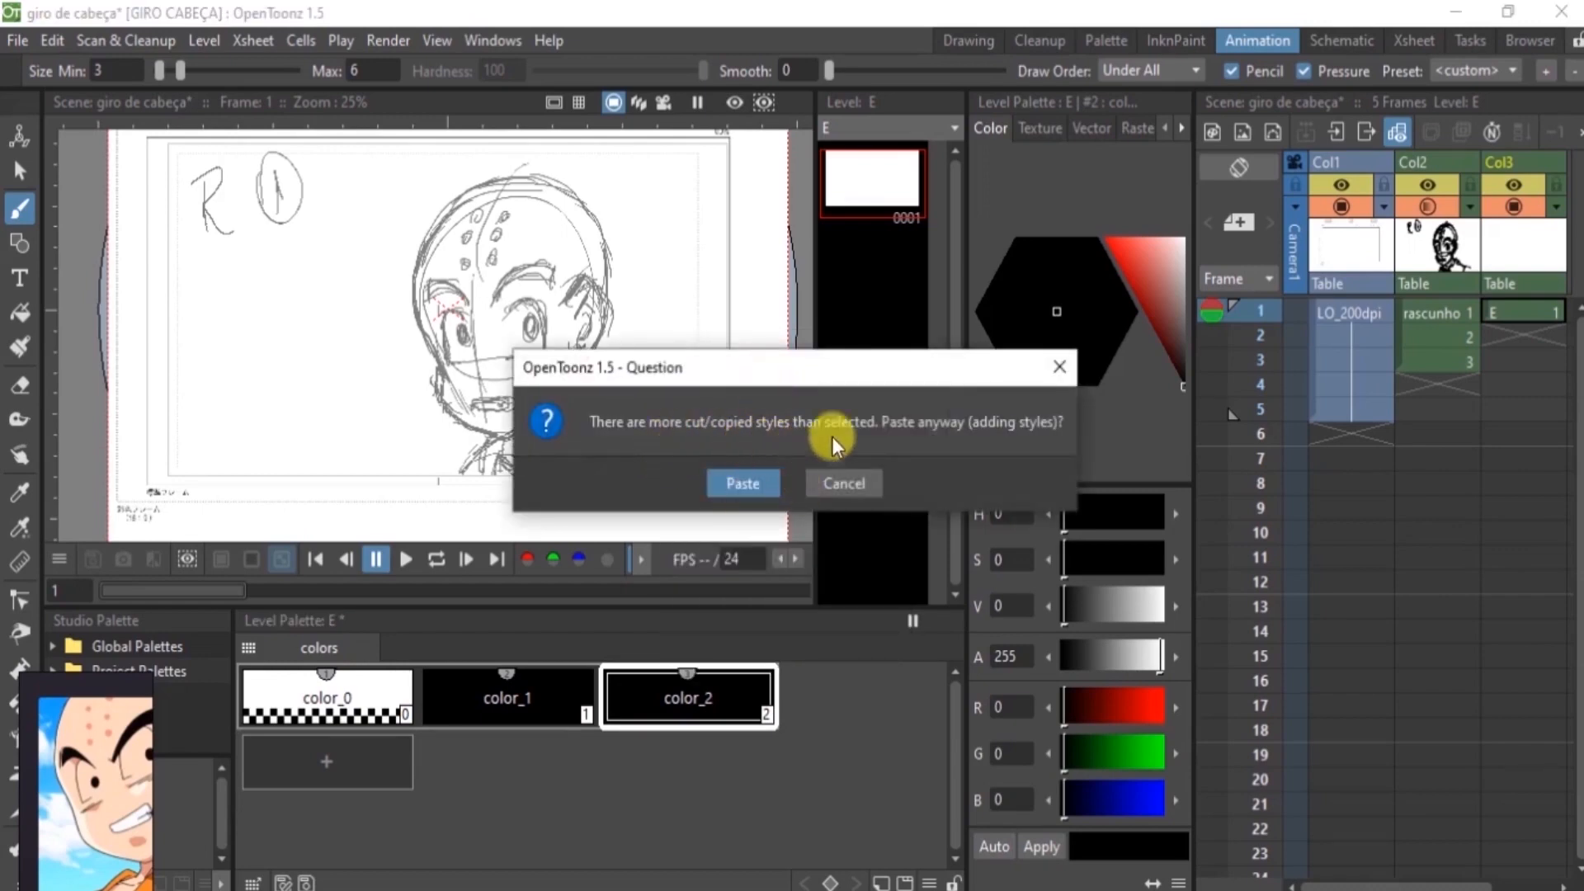
left_click(740, 481)
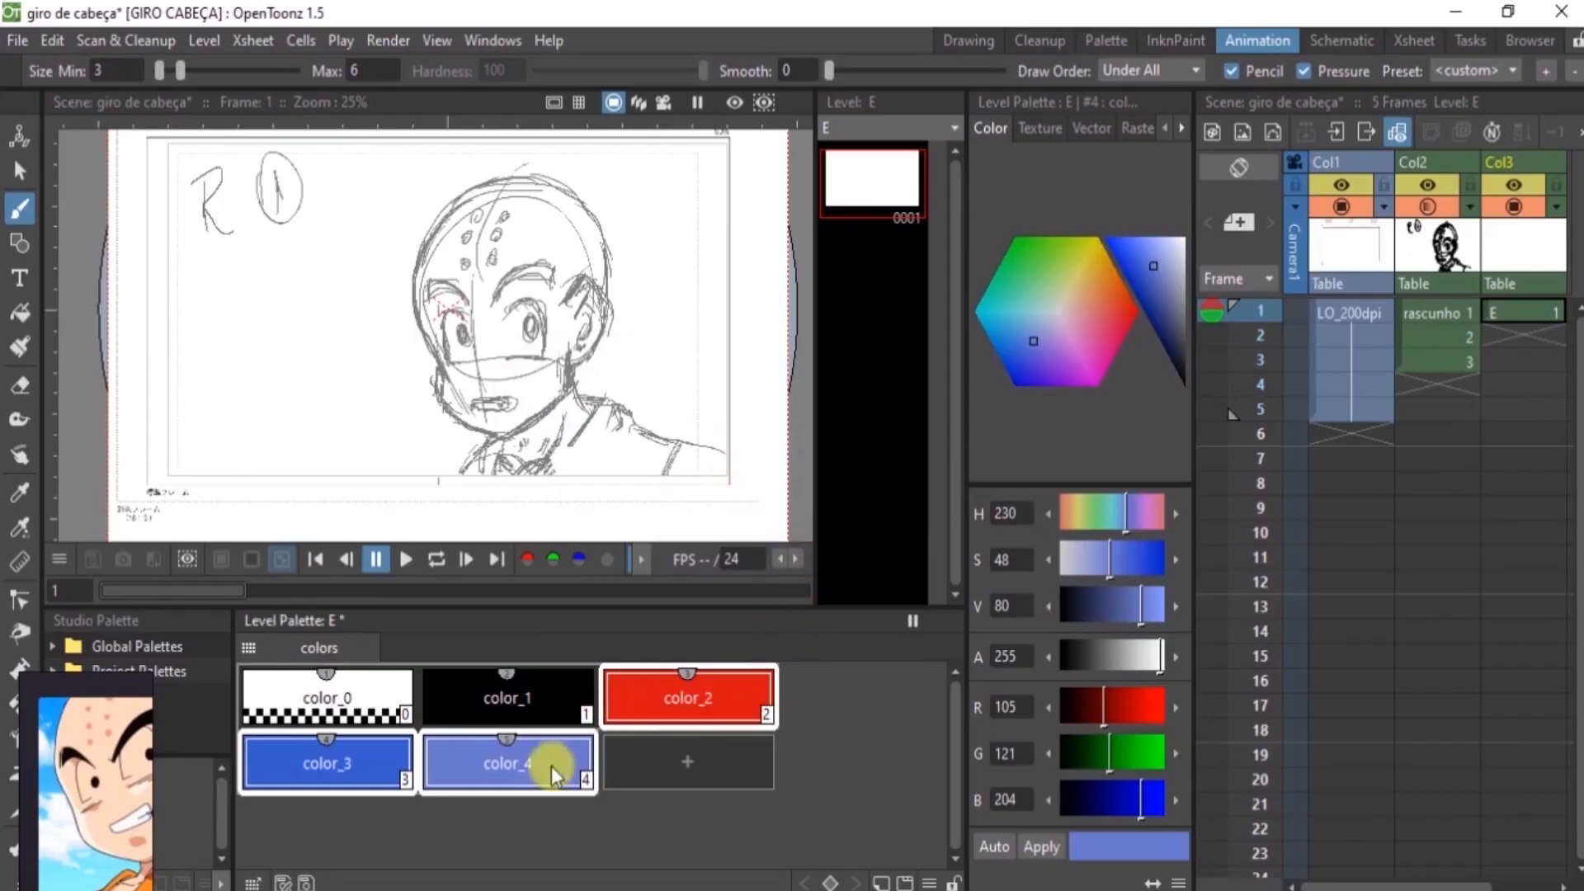
left_click(1400, 323)
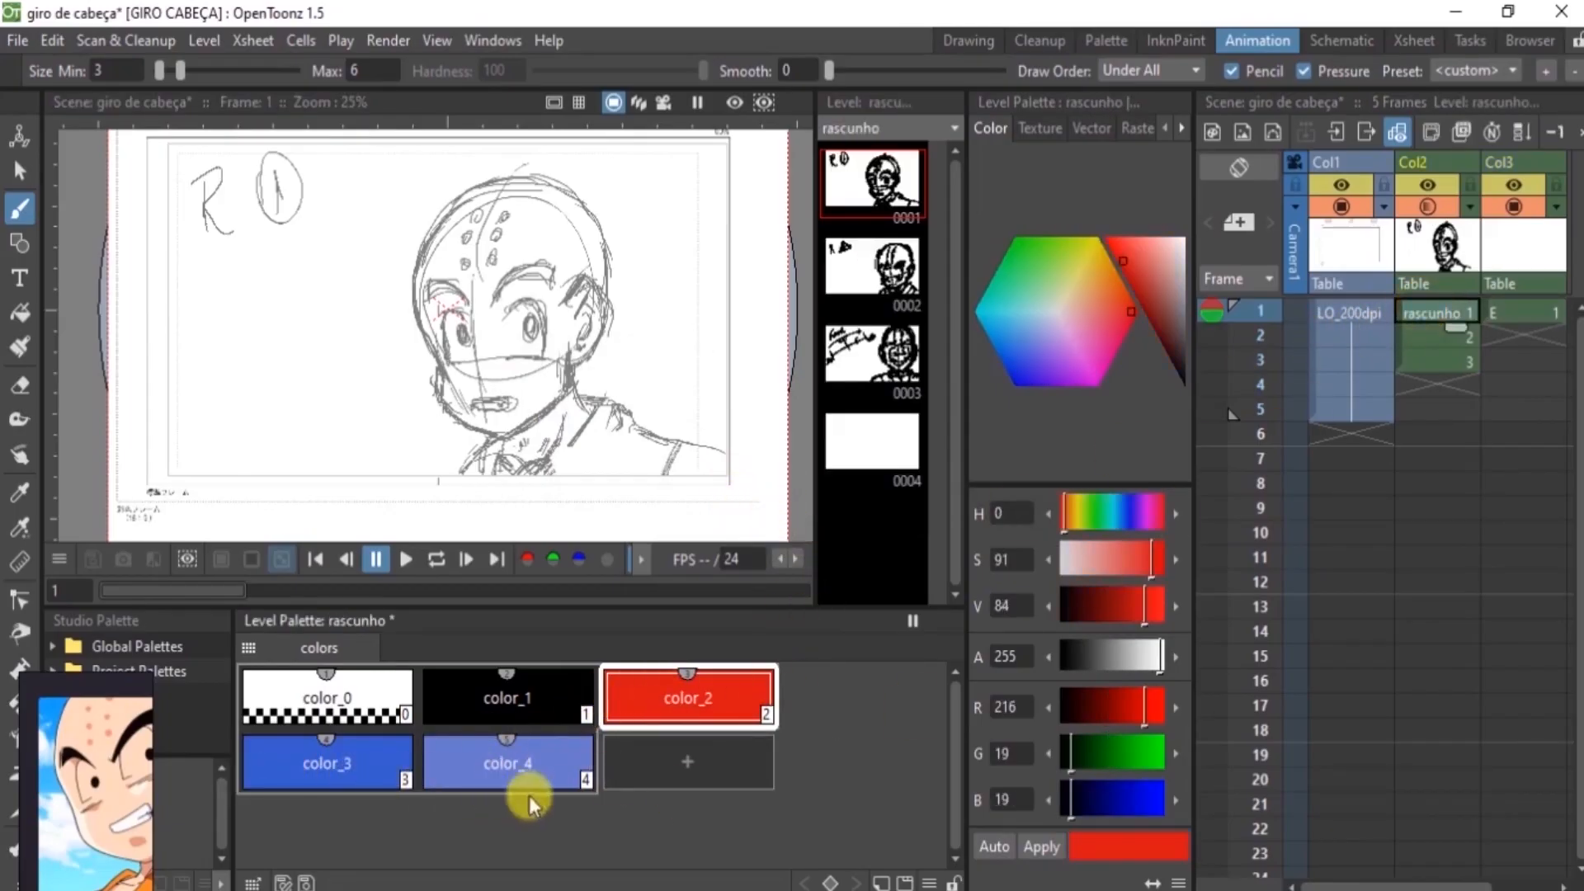
left_click(1503, 310)
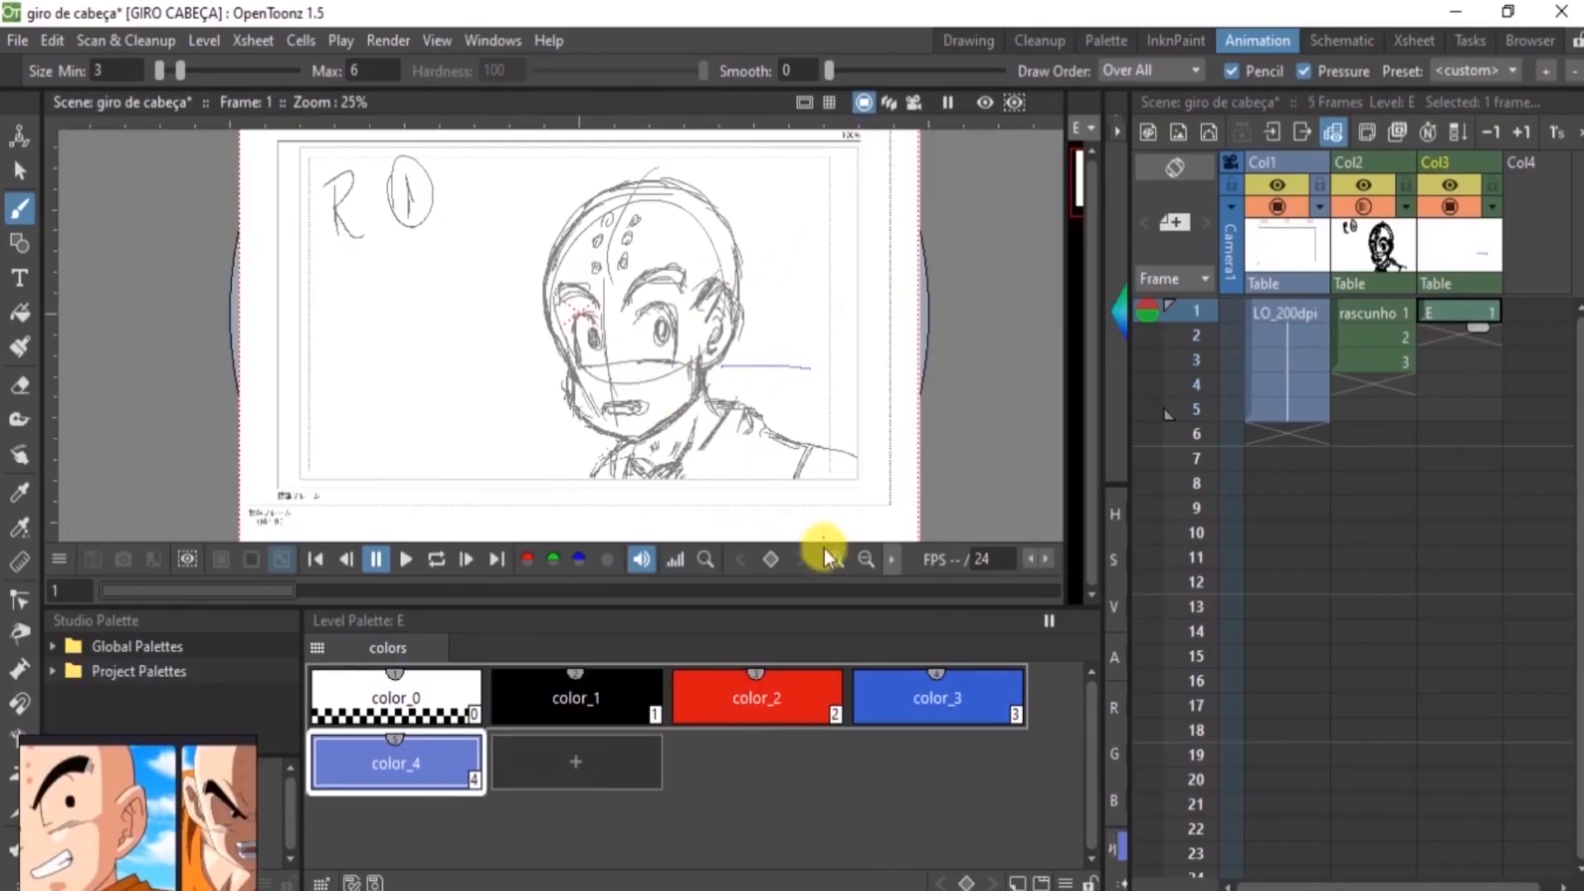
Zoom the viewer to 50% and pan across to frame the character's face for tracing
left_click(833, 561)
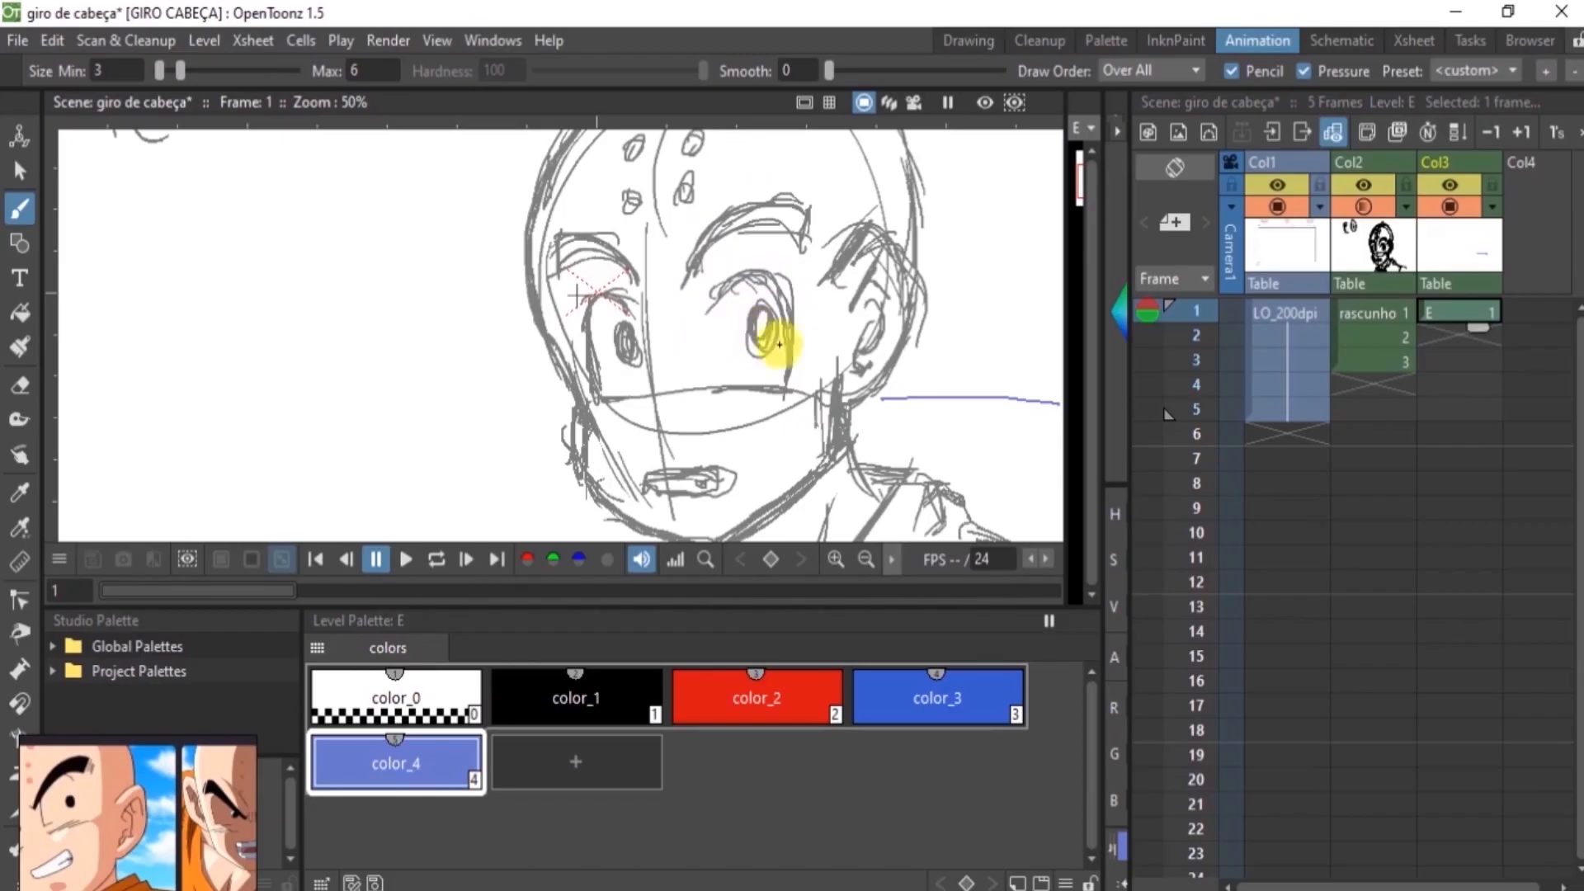
key("space")
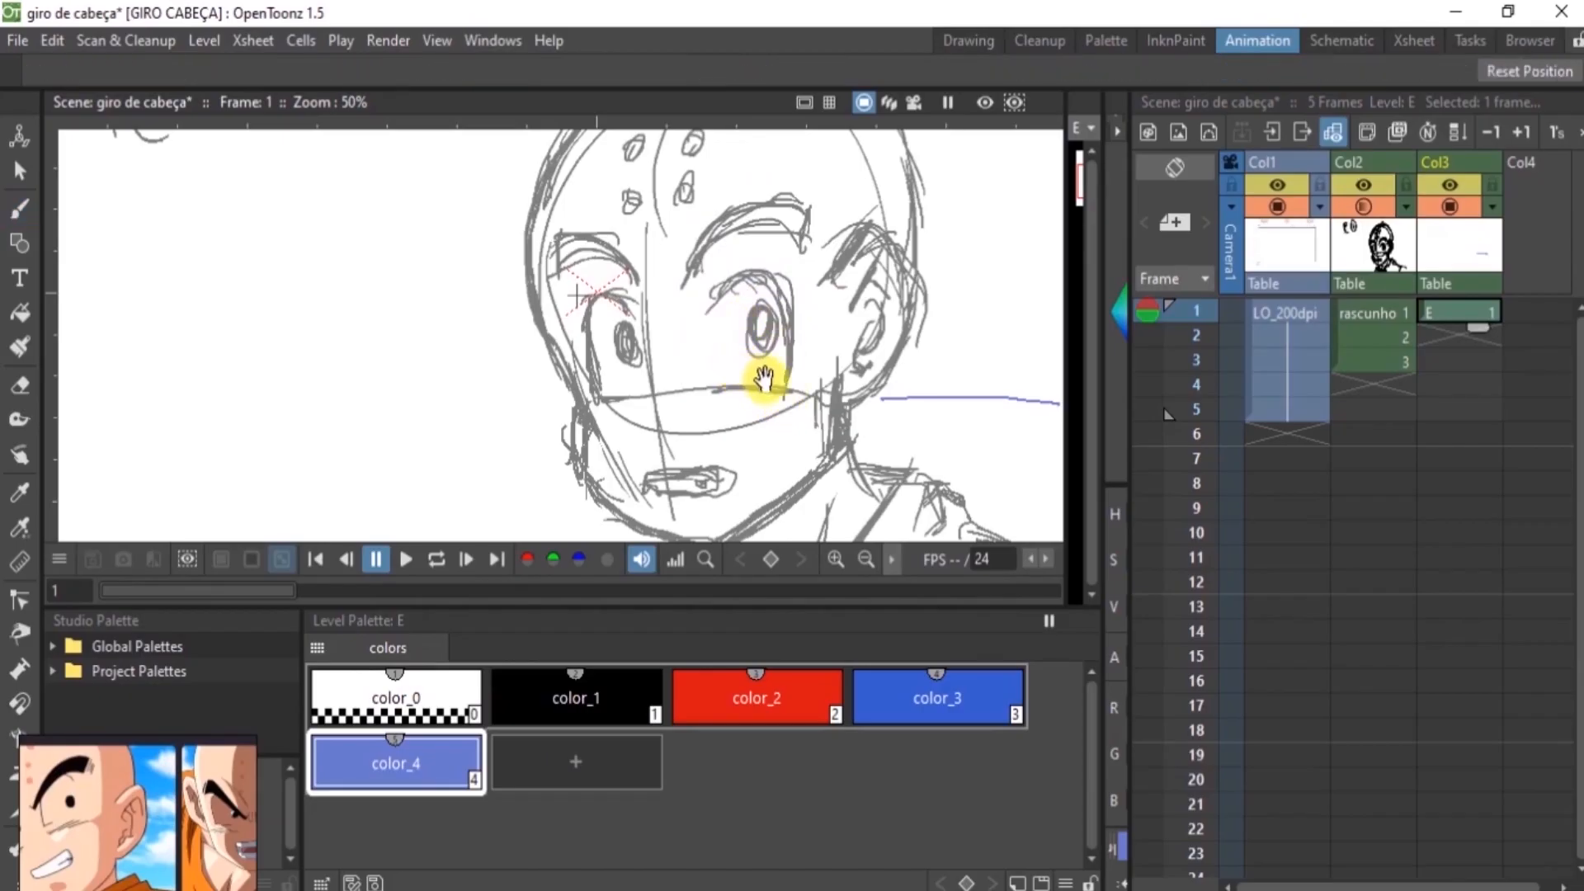
key("space")
key("space")
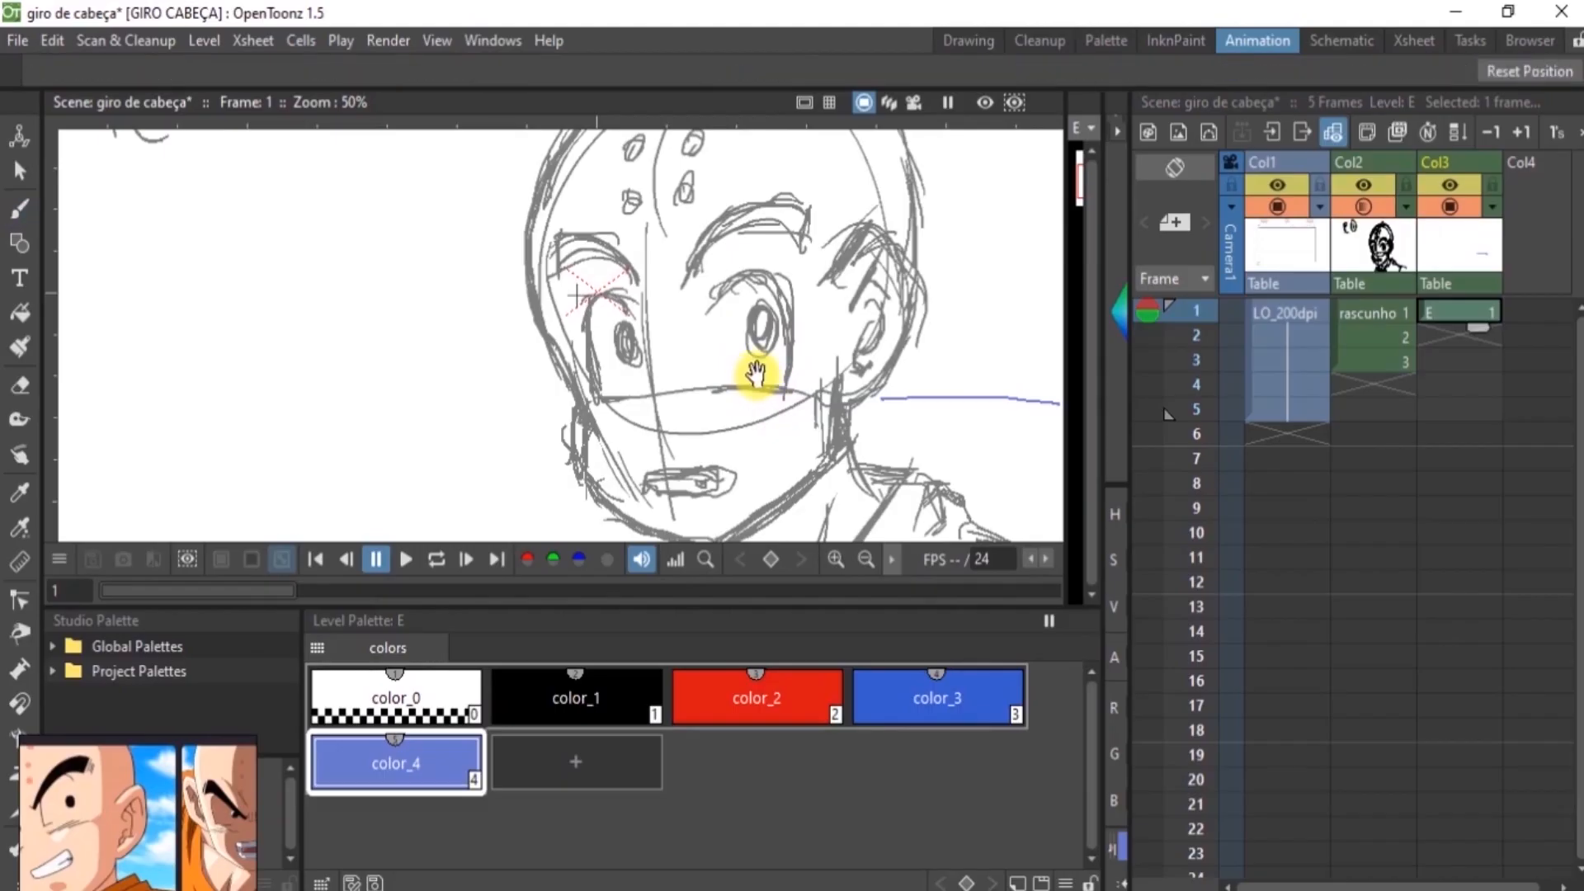
mouse_move(776, 362)
left_mouse_down()
mouse_move(805, 360)
mouse_move(591, 395)
mouse_move(697, 366)
left_mouse_up()
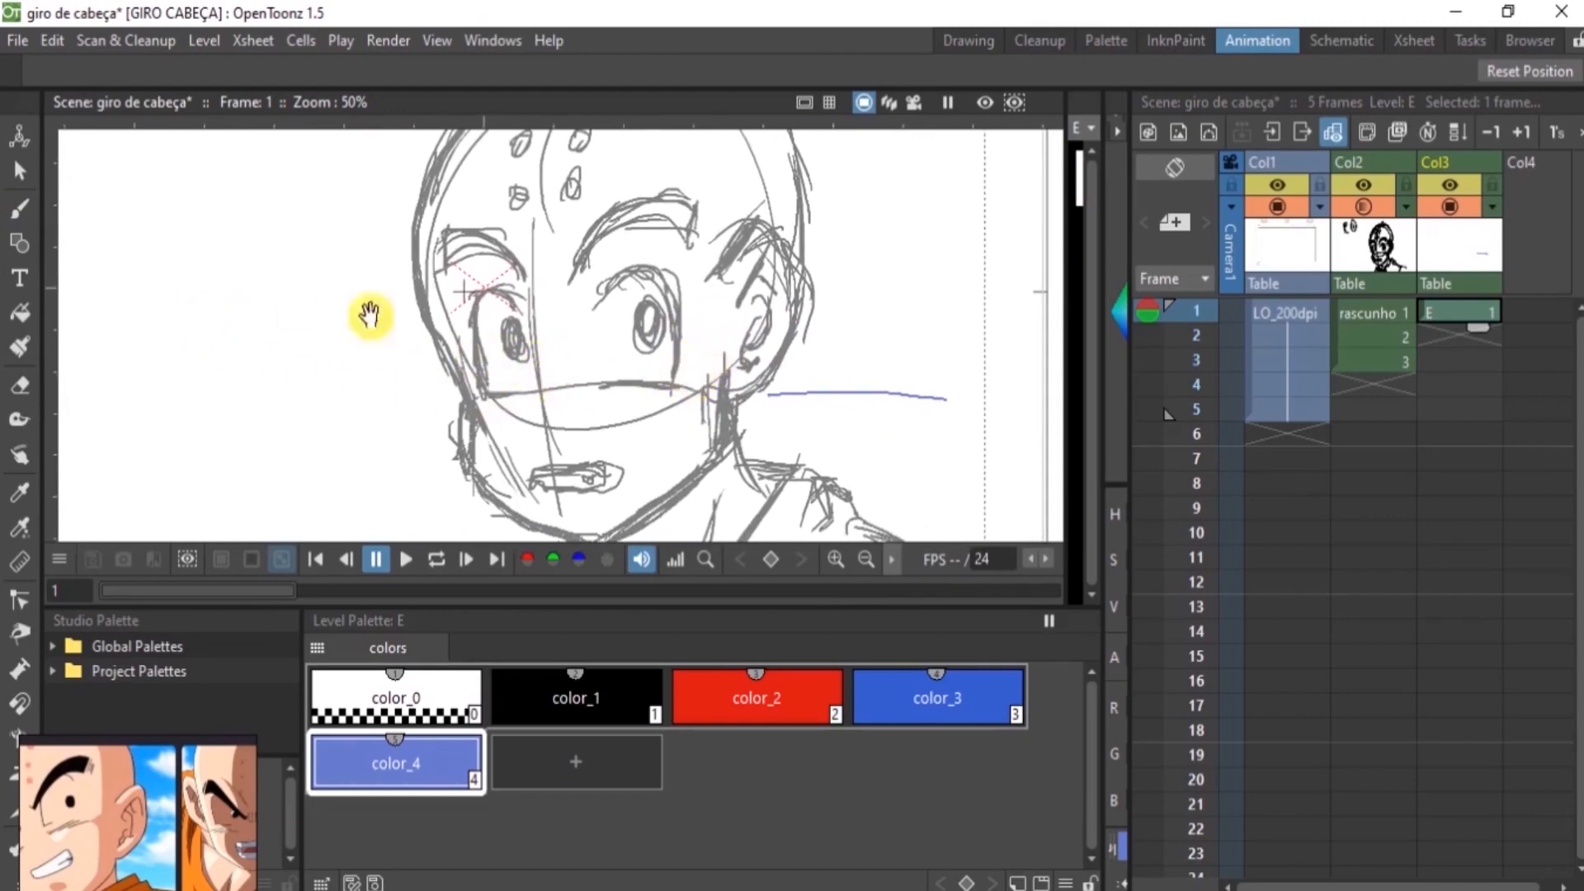
Set up the Brush tool with the black color_1 style for tracing the face
left_click(20, 209)
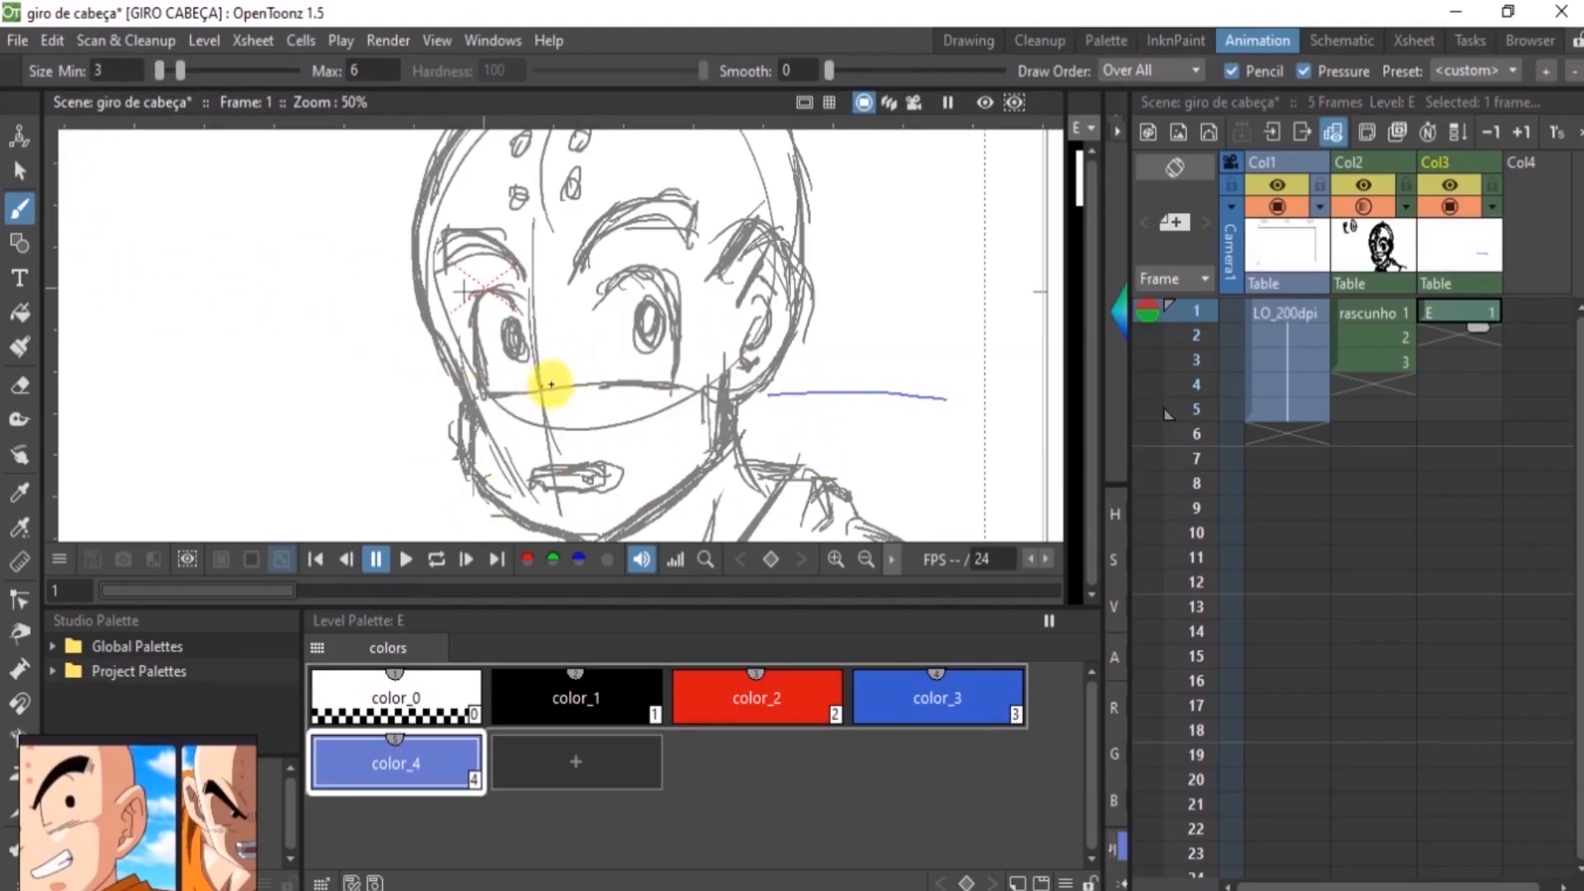
key("space")
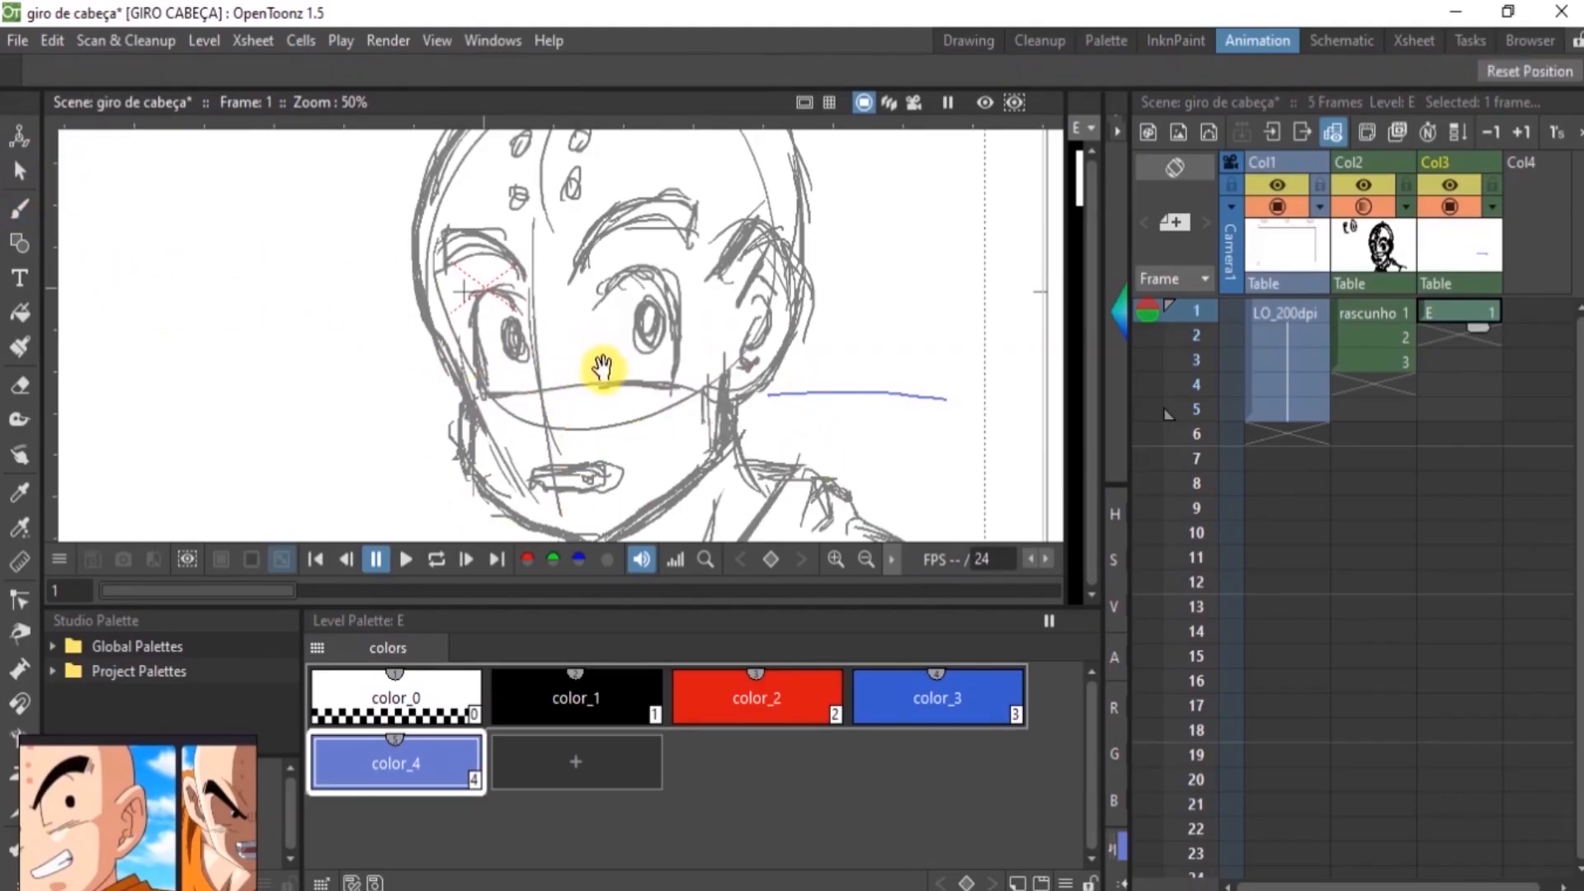
mouse_move(600, 363)
left_mouse_down()
mouse_move(555, 375)
mouse_move(654, 300)
mouse_move(601, 364)
mouse_move(495, 371)
mouse_move(531, 399)
left_mouse_up()
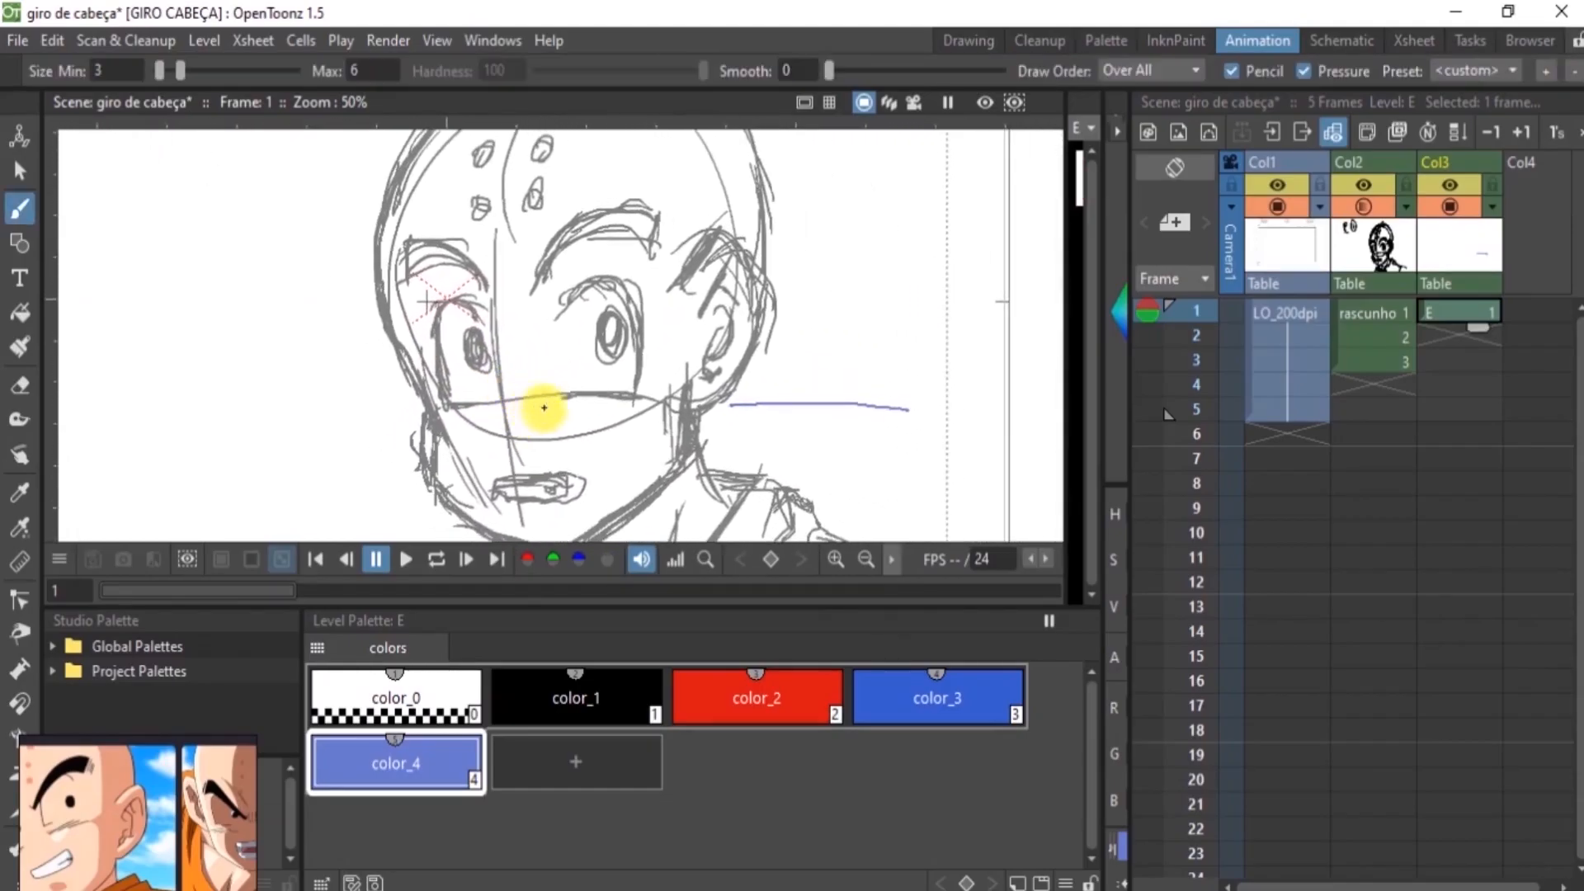
left_click_drag(575, 360, 573, 319)
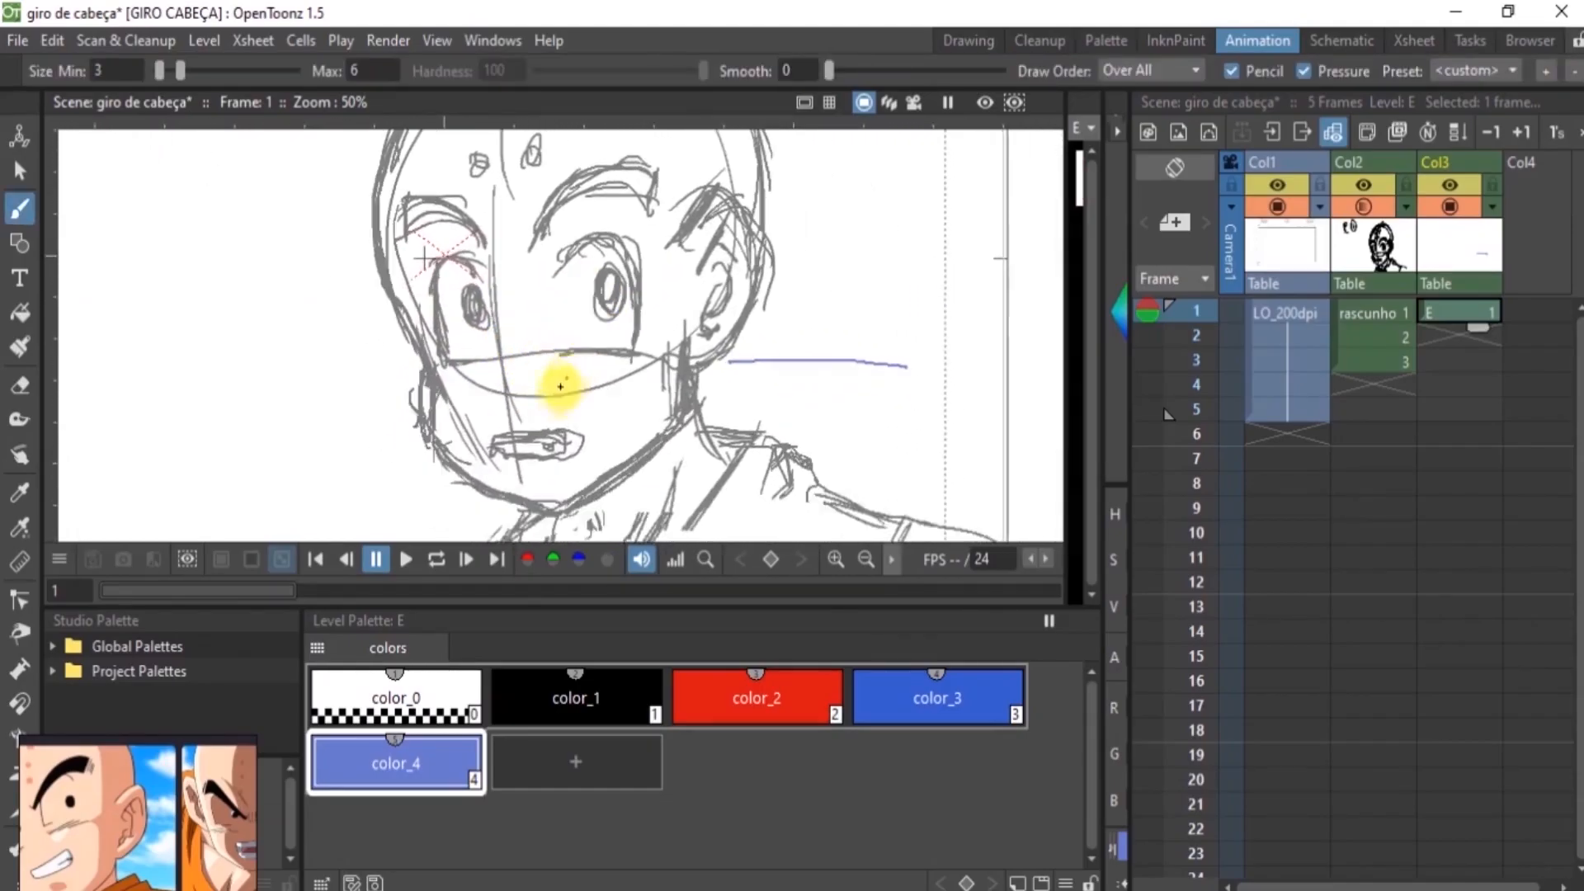
left_click(583, 699)
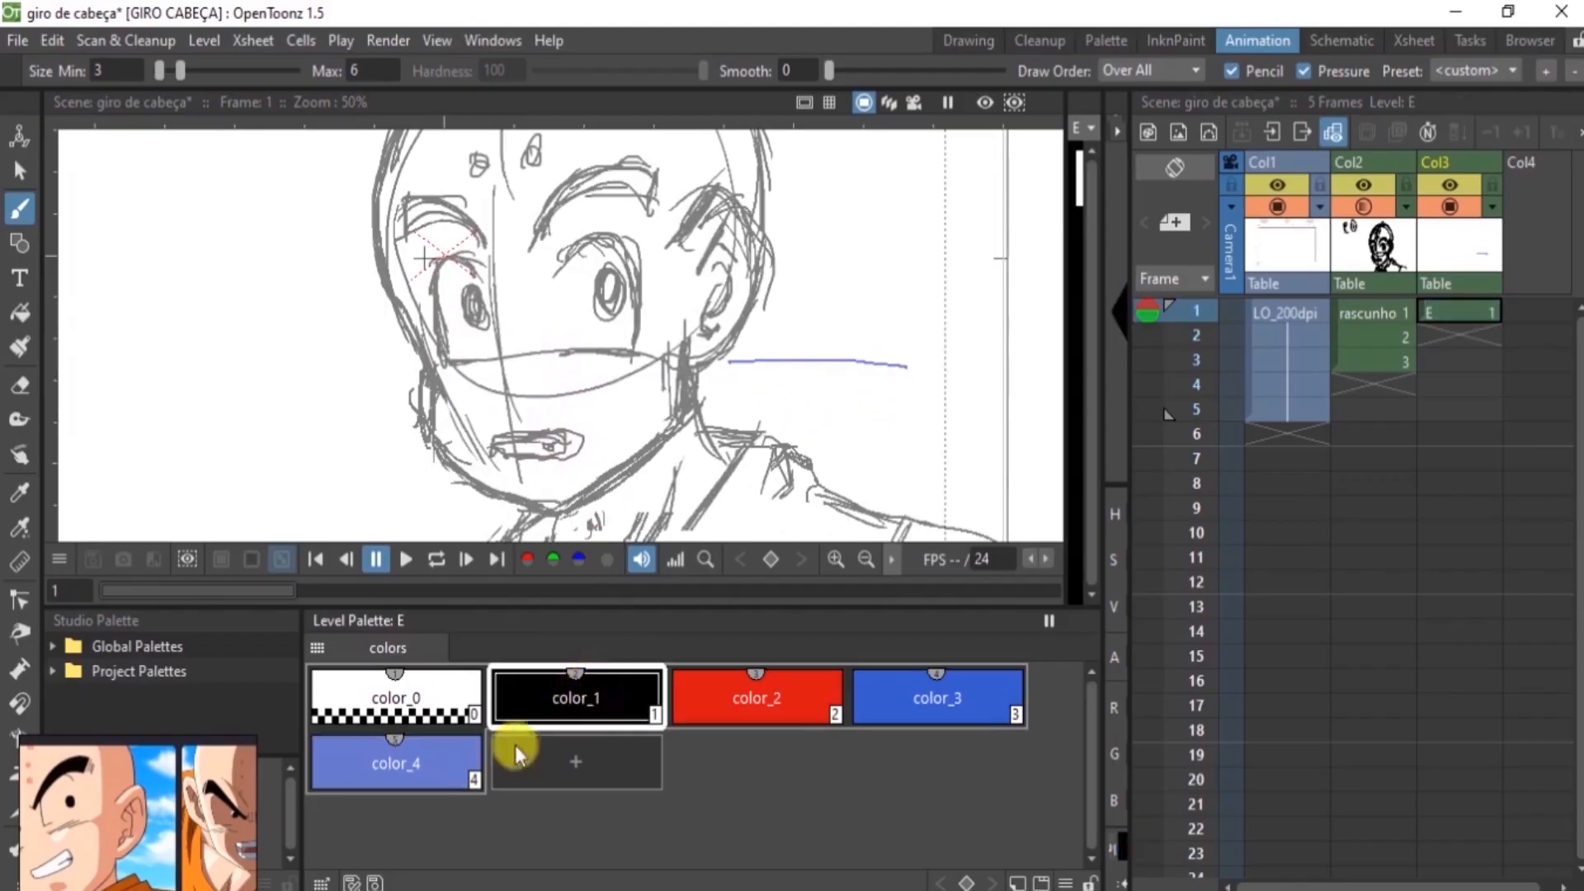
Enlarge the floating character reference window and frame its images to fill it
left_click_drag(410, 825, 485, 587)
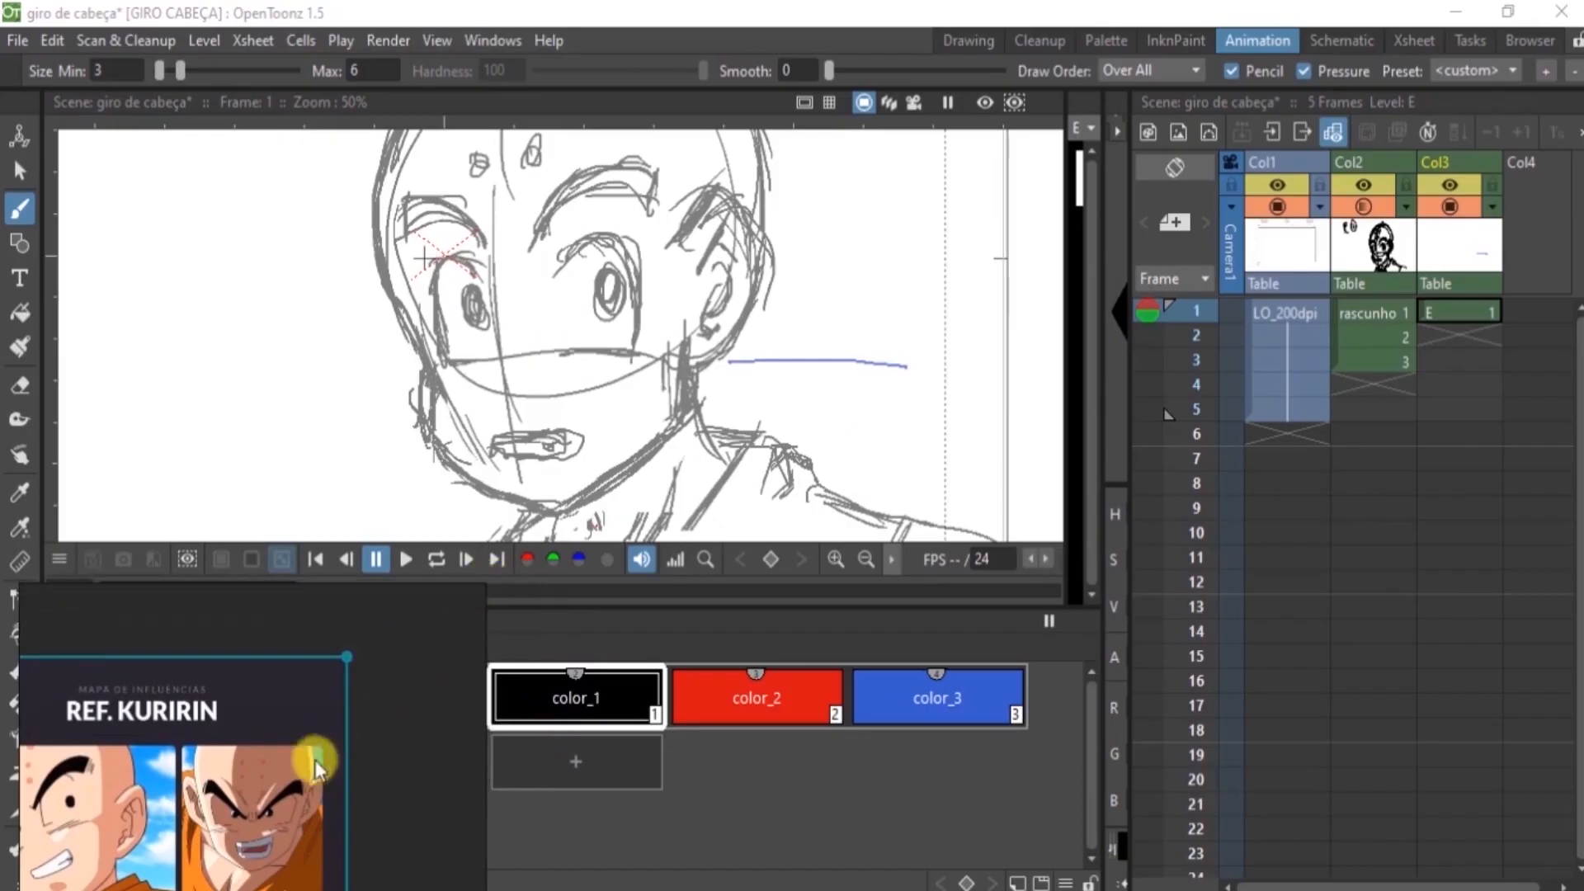
left_click_drag(347, 654, 382, 719)
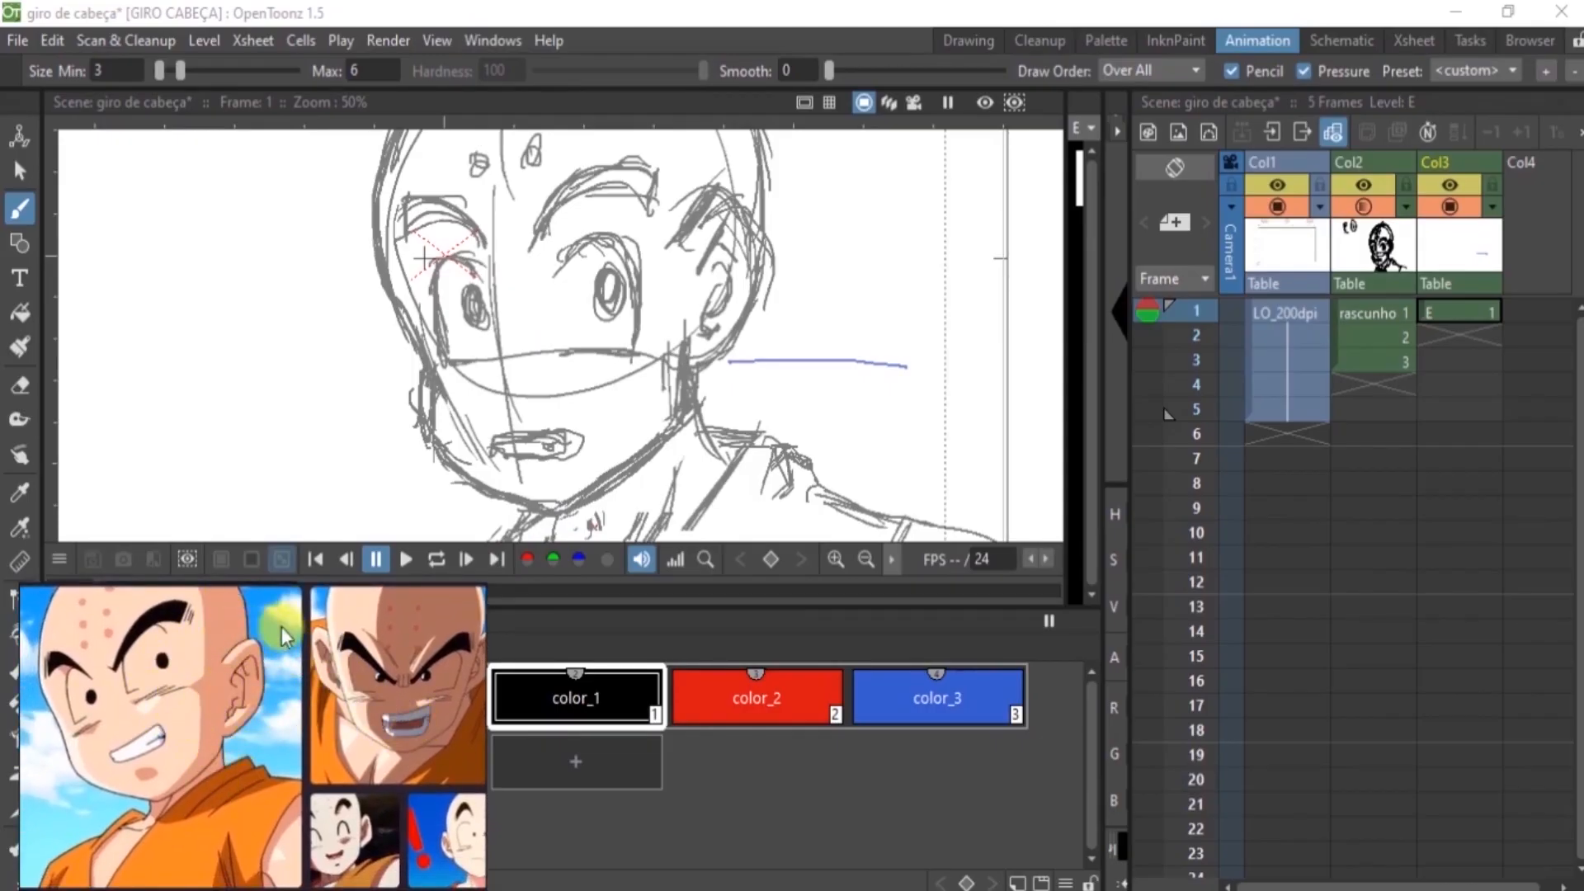
Trace the jaw line and the ear in black on frame 1 of level E
mouse_move(494, 346)
left_mouse_down()
mouse_move(629, 499)
mouse_move(755, 354)
left_mouse_up()
mouse_move(754, 209)
left_mouse_down()
mouse_move(836, 248)
mouse_move(820, 299)
mouse_move(755, 357)
left_mouse_up()
left_click_drag(771, 252, 794, 228)
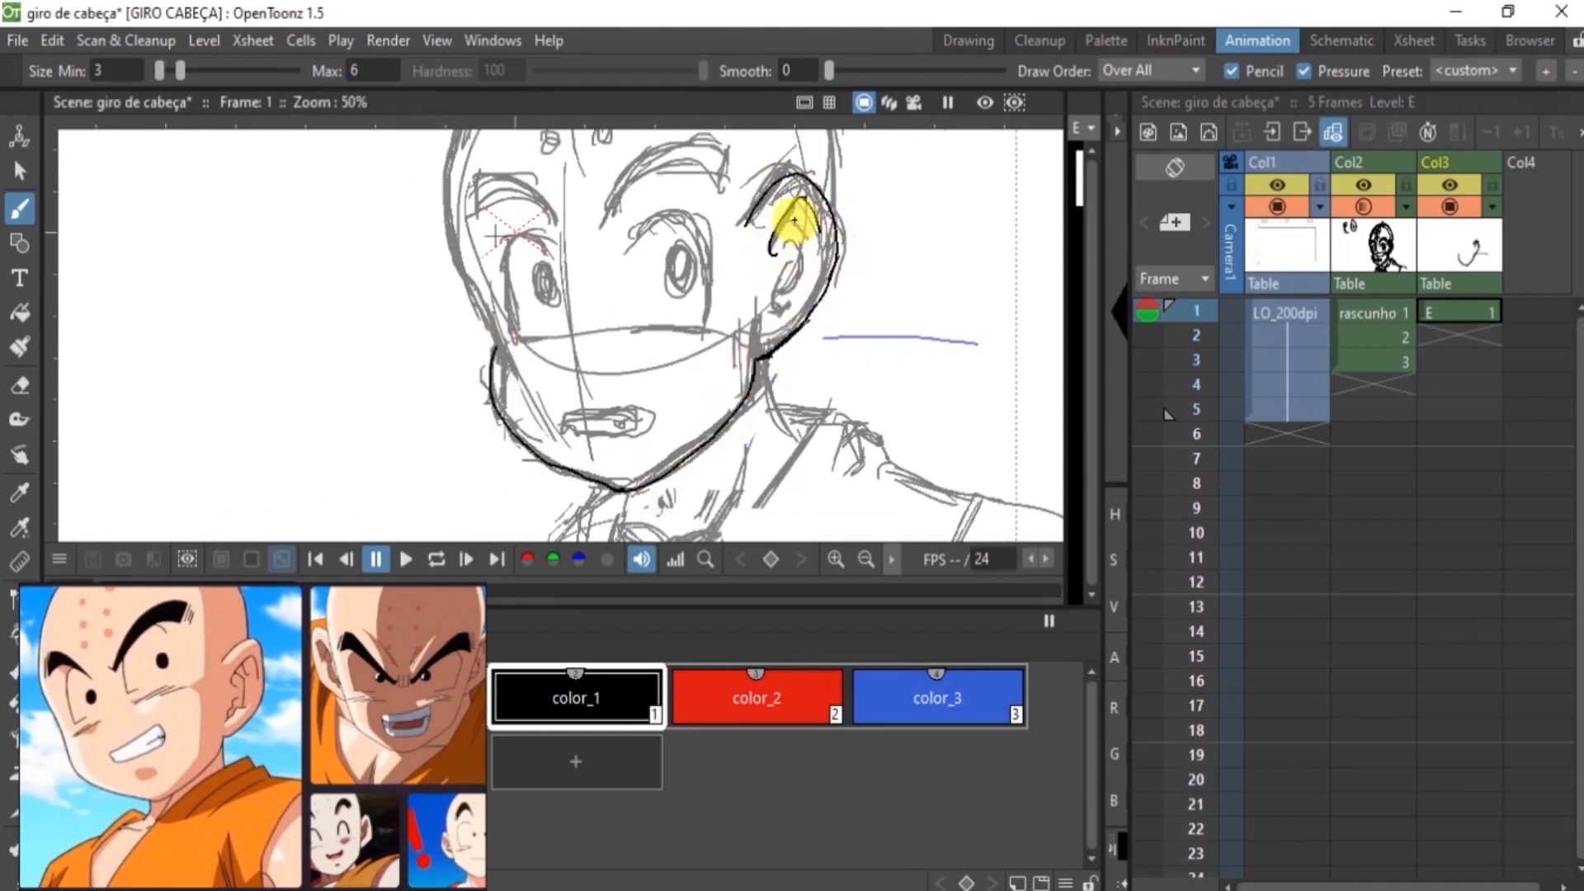
Trace the skull outline and the forehead dots on frame 1
key("space")
left_click_drag(573, 396, 532, 521)
left_click_drag(402, 327, 453, 485)
left_click_drag(404, 330, 500, 152)
key("space")
left_click_drag(591, 184, 498, 318)
mouse_move(406, 289)
left_mouse_down()
mouse_move(694, 378)
mouse_move(701, 464)
left_mouse_up()
mouse_move(470, 387)
left_mouse_down()
mouse_move(474, 401)
mouse_move(470, 364)
left_mouse_up()
left_click_drag(484, 323, 481, 335)
left_click_drag(421, 393, 418, 404)
left_click_drag(426, 357, 440, 334)
Trace the eyebrows, the eyes with their pupils and the cheek lines on frame 1
mouse_move(480, 471)
left_mouse_down()
mouse_move(491, 273)
mouse_move(614, 224)
left_mouse_up()
mouse_move(434, 285)
left_mouse_down()
mouse_move(356, 265)
mouse_move(432, 282)
left_mouse_up()
left_click_drag(351, 238, 350, 264)
left_click_drag(346, 241, 346, 264)
mouse_move(588, 305)
left_mouse_down()
mouse_move(565, 269)
mouse_move(504, 296)
mouse_move(504, 389)
mouse_move(564, 313)
left_mouse_up()
mouse_move(435, 318)
left_mouse_down()
mouse_move(388, 302)
mouse_move(412, 397)
left_mouse_up()
mouse_move(423, 335)
left_mouse_down()
mouse_move(419, 356)
mouse_move(423, 337)
left_mouse_up()
left_click_drag(505, 404, 529, 394)
left_click_drag(523, 403, 563, 392)
left_click_drag(384, 416, 420, 405)
left_click_drag(404, 414, 431, 405)
Trace the mouth, neck, collar and shoulder lines on frame 1
mouse_move(463, 486)
left_mouse_down()
mouse_move(480, 320)
mouse_move(543, 303)
mouse_move(533, 326)
left_mouse_up()
mouse_move(663, 254)
left_mouse_down()
mouse_move(685, 320)
mouse_move(614, 458)
left_mouse_up()
key("ctrl+z")
left_click_drag(731, 305, 585, 458)
left_click_drag(672, 303, 775, 322)
mouse_move(754, 321)
left_mouse_down()
mouse_move(728, 374)
mouse_move(786, 353)
left_mouse_up()
mouse_move(785, 352)
left_mouse_down()
mouse_move(874, 386)
mouse_move(841, 458)
left_mouse_up()
left_click_drag(869, 390, 963, 435)
left_click_drag(482, 402, 435, 457)
left_click_drag(729, 374, 687, 443)
left_click_drag(600, 365, 541, 455)
left_click_drag(512, 428, 559, 456)
mouse_move(676, 308)
left_mouse_down()
mouse_move(696, 336)
mouse_move(727, 317)
left_mouse_up()
key("a")
Start frame 2 of level E by tracing the outlines and lids of both closed eyes
left_click(1452, 334)
key("space")
mouse_move(923, 325)
left_mouse_down()
mouse_move(792, 435)
mouse_move(785, 462)
left_mouse_up()
mouse_move(608, 277)
left_mouse_down()
mouse_move(614, 263)
mouse_move(678, 366)
left_mouse_up()
left_click_drag(601, 388, 685, 373)
left_click_drag(484, 277, 454, 386)
left_click_drag(454, 393, 519, 386)
Trace both eyebrows and the cheek lines under the eyes on frame 2
mouse_move(575, 268)
left_mouse_down()
mouse_move(611, 235)
mouse_move(592, 239)
mouse_move(703, 208)
left_mouse_up()
mouse_move(575, 271)
left_mouse_down()
mouse_move(612, 235)
mouse_move(591, 238)
mouse_move(705, 207)
left_mouse_up()
left_click_drag(716, 186, 711, 206)
left_click_drag(726, 188, 719, 210)
mouse_move(500, 279)
left_mouse_down()
mouse_move(416, 252)
mouse_move(416, 272)
left_mouse_up()
left_click_drag(406, 239, 410, 269)
left_click_drag(610, 410, 682, 401)
mouse_move(466, 417)
left_mouse_down()
mouse_move(515, 404)
mouse_move(493, 406)
left_mouse_up()
Trace the jaw, the ear and the skull outline on frame 2
mouse_move(373, 175)
left_mouse_down()
mouse_move(399, 300)
mouse_move(535, 497)
mouse_move(742, 402)
left_mouse_up()
mouse_move(750, 269)
left_mouse_down()
mouse_move(806, 240)
mouse_move(745, 402)
left_mouse_up()
left_click_drag(797, 249, 759, 284)
mouse_move(782, 263)
left_mouse_down()
mouse_move(791, 282)
mouse_move(749, 346)
left_mouse_up()
left_click_drag(578, 189, 564, 363)
mouse_move(365, 386)
left_mouse_down()
mouse_move(417, 237)
mouse_move(633, 153)
left_mouse_up()
left_click_drag(615, 151, 794, 398)
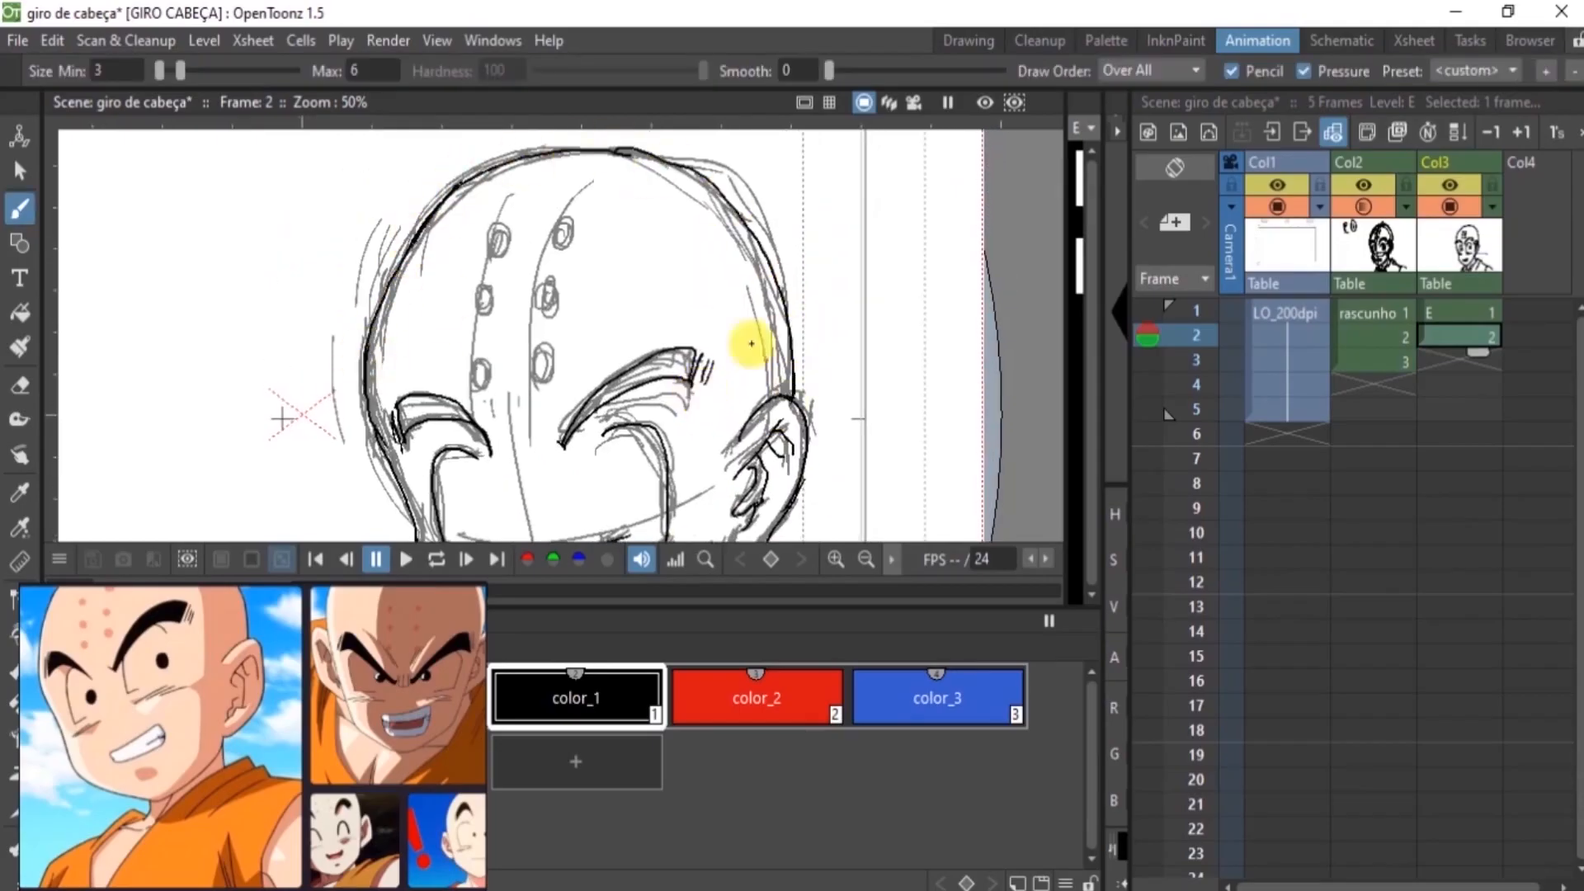
Draw the forehead dots on frame 2, using frame 1 as a temporary onion skin reference
left_click(1147, 311)
left_click_drag(544, 349, 540, 354)
left_click_drag(546, 311, 547, 271)
left_click_drag(483, 360, 479, 366)
left_click_drag(484, 310, 481, 316)
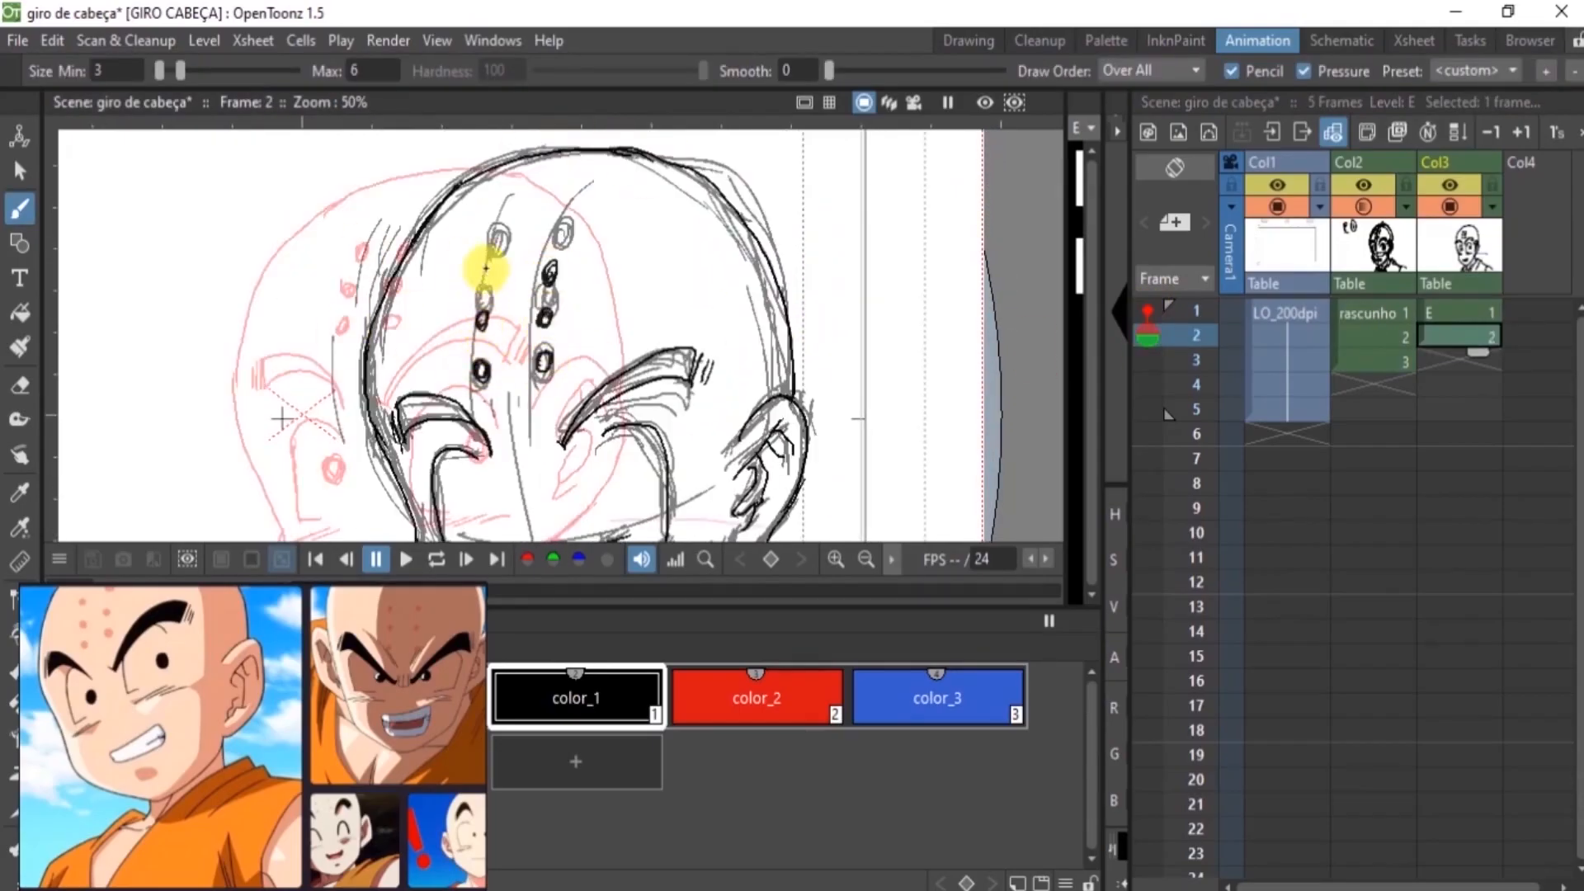
left_click_drag(487, 263, 484, 271)
left_click(1147, 311)
Trace the neck, collar and shoulder lines on frame 2
left_click_drag(802, 470, 802, 138)
left_click_drag(705, 281, 704, 312)
mouse_move(517, 334)
left_mouse_down()
mouse_move(523, 375)
mouse_move(650, 387)
left_mouse_up()
left_click_drag(477, 389, 570, 412)
left_click_drag(512, 335, 502, 415)
mouse_move(487, 325)
left_mouse_down()
mouse_move(459, 413)
mouse_move(382, 415)
left_mouse_up()
left_click_drag(412, 377, 399, 415)
left_click_drag(706, 287, 773, 325)
left_click_drag(742, 289, 647, 414)
left_click_drag(774, 324, 831, 355)
mouse_move(827, 354)
left_mouse_down()
mouse_move(791, 415)
mouse_move(861, 378)
left_mouse_up()
mouse_move(797, 327)
left_mouse_down()
mouse_move(776, 344)
mouse_move(808, 407)
left_mouse_up()
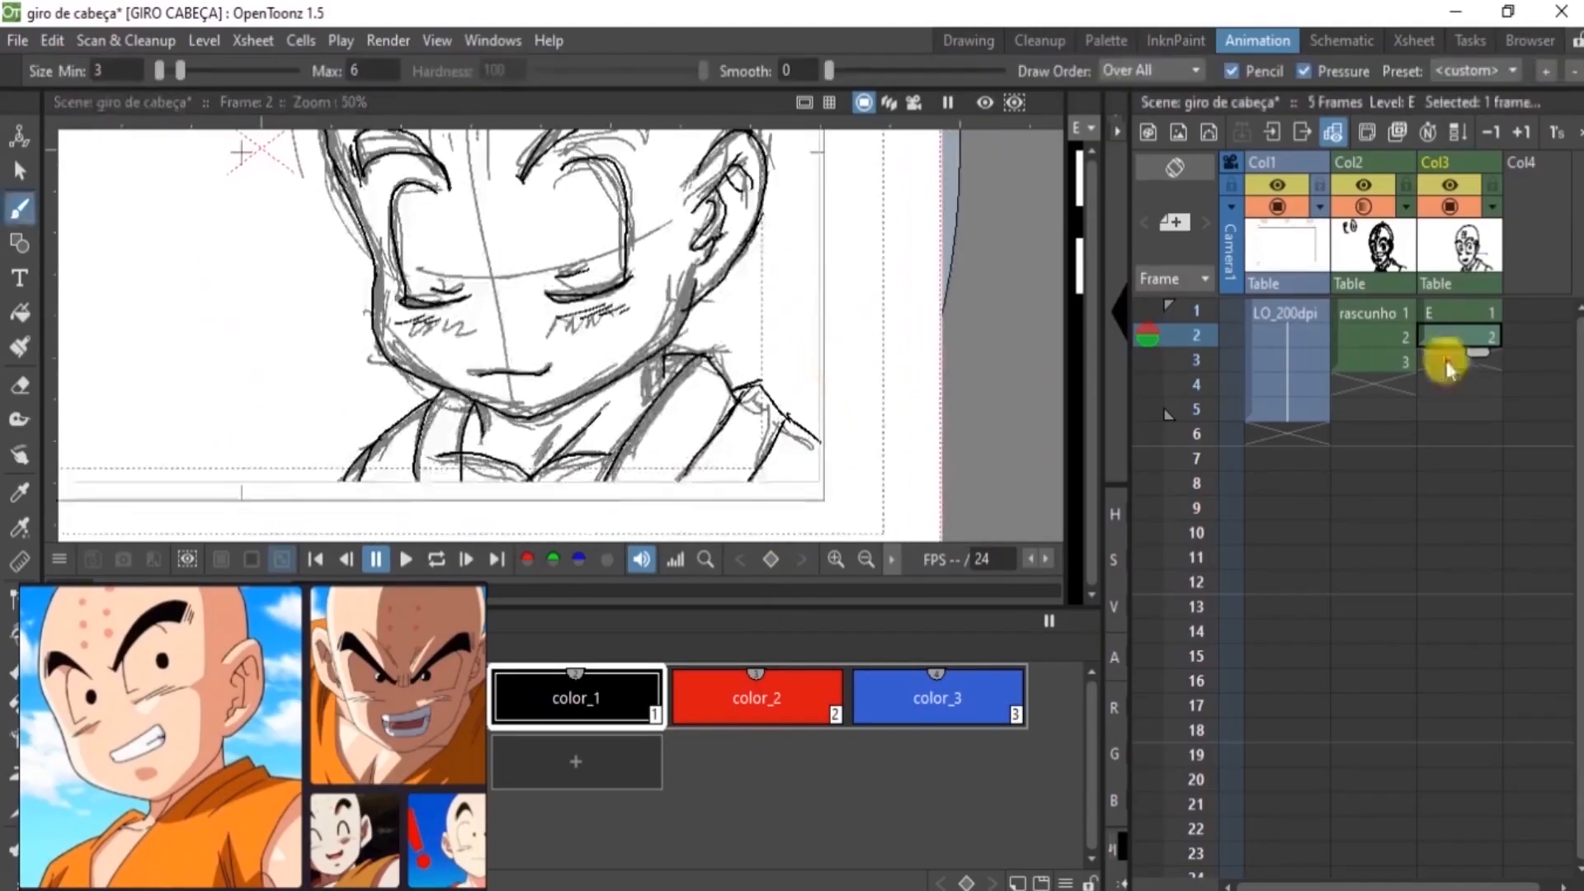
Start frame 3 of level E by tracing the eyes and the cheek lines beneath them
left_click(1452, 360)
mouse_move(575, 312)
left_mouse_down()
mouse_move(651, 272)
mouse_move(635, 383)
mouse_move(599, 330)
left_mouse_up()
mouse_move(495, 284)
left_mouse_down()
mouse_move(461, 271)
mouse_move(421, 404)
left_mouse_up()
left_click_drag(425, 404, 466, 403)
left_click_drag(591, 405, 637, 395)
left_click_drag(610, 403, 661, 393)
left_click_drag(424, 423, 466, 410)
left_click_drag(430, 427, 478, 415)
Trace both eyebrows with their hatched outer ends on frame 3
mouse_move(557, 259)
left_mouse_down()
mouse_move(677, 225)
mouse_move(683, 188)
left_mouse_up()
left_click_drag(686, 194, 679, 227)
left_click_drag(504, 248, 390, 243)
mouse_move(380, 206)
left_mouse_down()
mouse_move(462, 212)
mouse_move(503, 244)
left_mouse_up()
left_click_drag(380, 209, 382, 241)
Trace the smiling mouth and the jaw line on frame 3
mouse_move(482, 470)
left_mouse_down()
mouse_move(488, 295)
mouse_move(497, 306)
left_mouse_up()
left_click_drag(509, 310, 605, 292)
mouse_move(629, 268)
left_mouse_down()
mouse_move(614, 281)
mouse_move(627, 268)
left_mouse_up()
left_click_drag(532, 312, 604, 292)
left_click_drag(480, 300, 500, 308)
mouse_move(544, 377)
left_mouse_down()
mouse_move(620, 348)
mouse_move(698, 208)
mouse_move(381, 249)
left_mouse_up()
left_click_drag(371, 179, 408, 313)
Trace the neck, collar and shoulders on frame 3, erasing a stray stroke near the collar
left_click_drag(636, 341, 620, 410)
left_click_drag(479, 349, 445, 407)
left_click_drag(628, 380, 683, 391)
key("a")
left_click_drag(625, 391, 571, 437)
key("b")
left_click_drag(532, 400, 552, 440)
left_click_drag(683, 433, 562, 458)
left_click_drag(416, 448, 479, 350)
left_click_drag(634, 358, 688, 350)
mouse_move(684, 347)
left_mouse_down()
mouse_move(716, 406)
mouse_move(763, 409)
left_mouse_up()
left_click_drag(729, 402, 707, 459)
left_click_drag(412, 400, 324, 429)
left_click_drag(324, 429, 343, 495)
left_click_drag(771, 427, 757, 453)
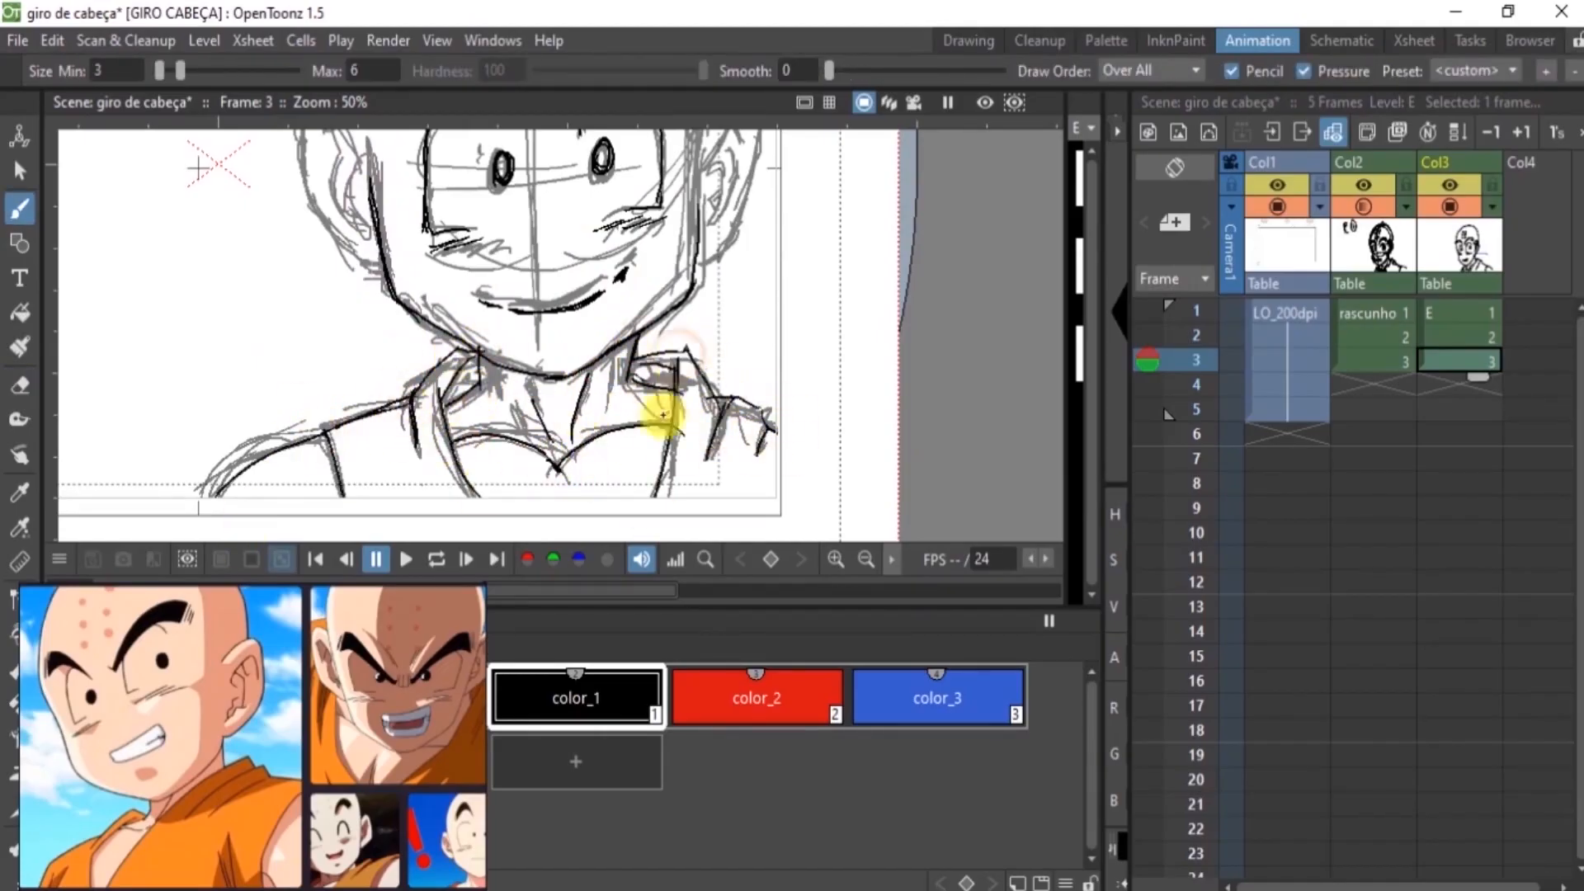
left_click_drag(678, 356, 678, 389)
Trace the side of the face and both ears on frame 3
left_click_drag(617, 308, 586, 460)
mouse_move(685, 244)
left_mouse_down()
mouse_move(735, 259)
mouse_move(665, 415)
left_mouse_up()
left_click_drag(674, 312, 718, 265)
left_click_drag(699, 299, 675, 378)
left_click_drag(676, 320, 681, 353)
mouse_move(327, 236)
left_mouse_down()
mouse_move(326, 268)
mouse_move(269, 330)
mouse_move(353, 437)
left_mouse_up()
left_click_drag(309, 302, 335, 390)
Trace the skull outline and the forehead dots on frame 3
left_click_drag(523, 263, 537, 459)
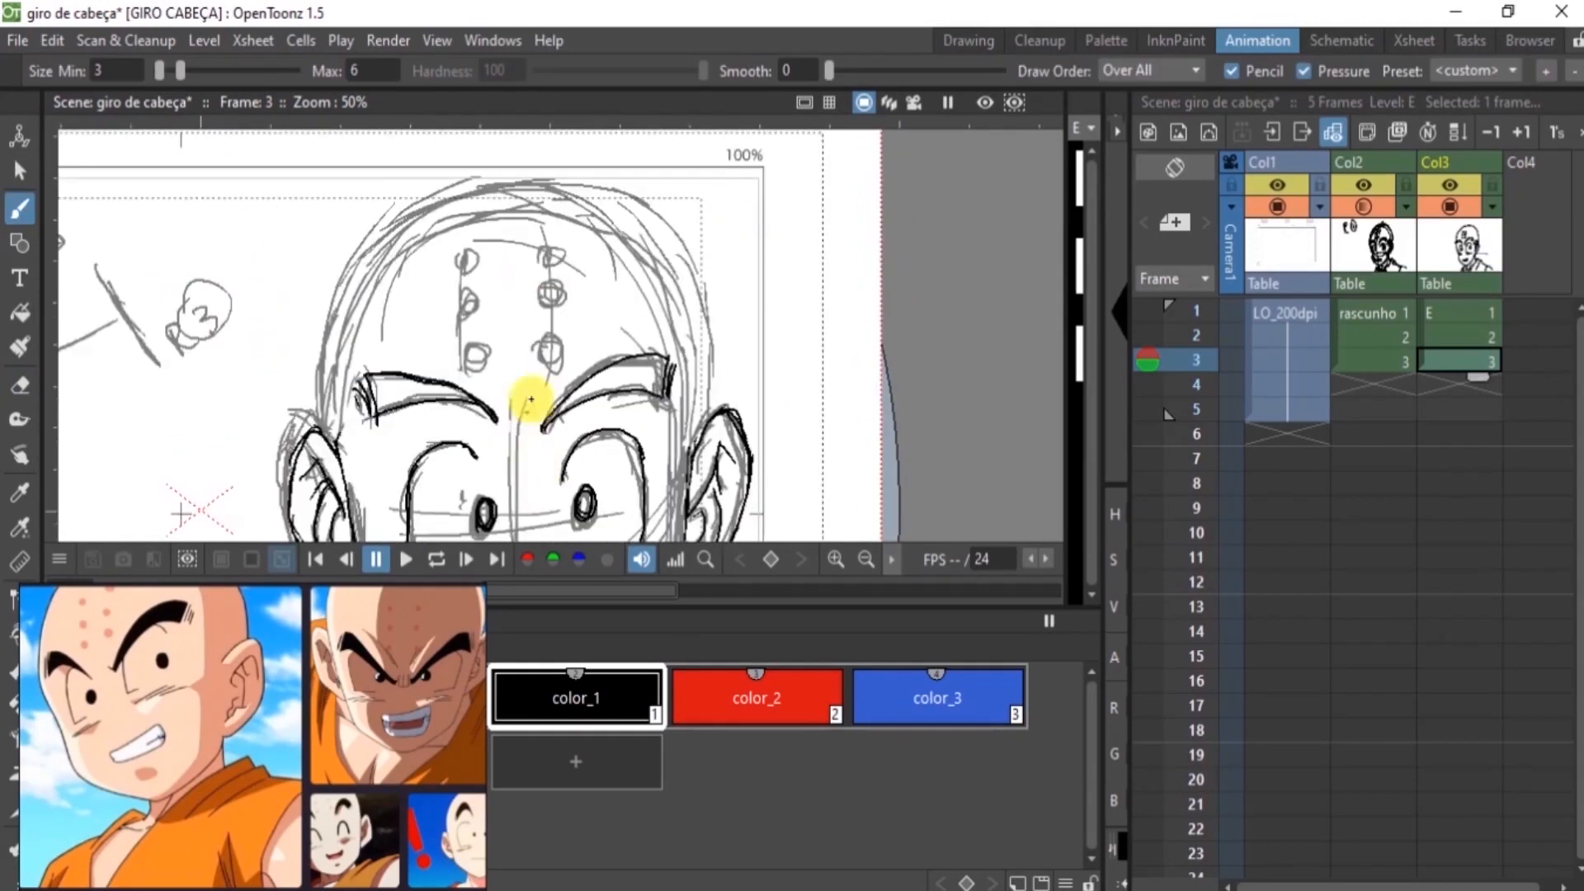
mouse_move(325, 433)
left_mouse_down()
mouse_move(491, 191)
mouse_move(608, 199)
left_mouse_up()
mouse_move(595, 190)
left_mouse_down()
mouse_move(690, 319)
mouse_move(690, 462)
left_mouse_up()
left_click_drag(546, 355, 552, 316)
left_click_drag(551, 267, 552, 271)
left_click_drag(478, 355, 487, 285)
Set the rascunho column's opacity to 1% so only the clean lines show
left_click_drag(548, 487, 495, 233)
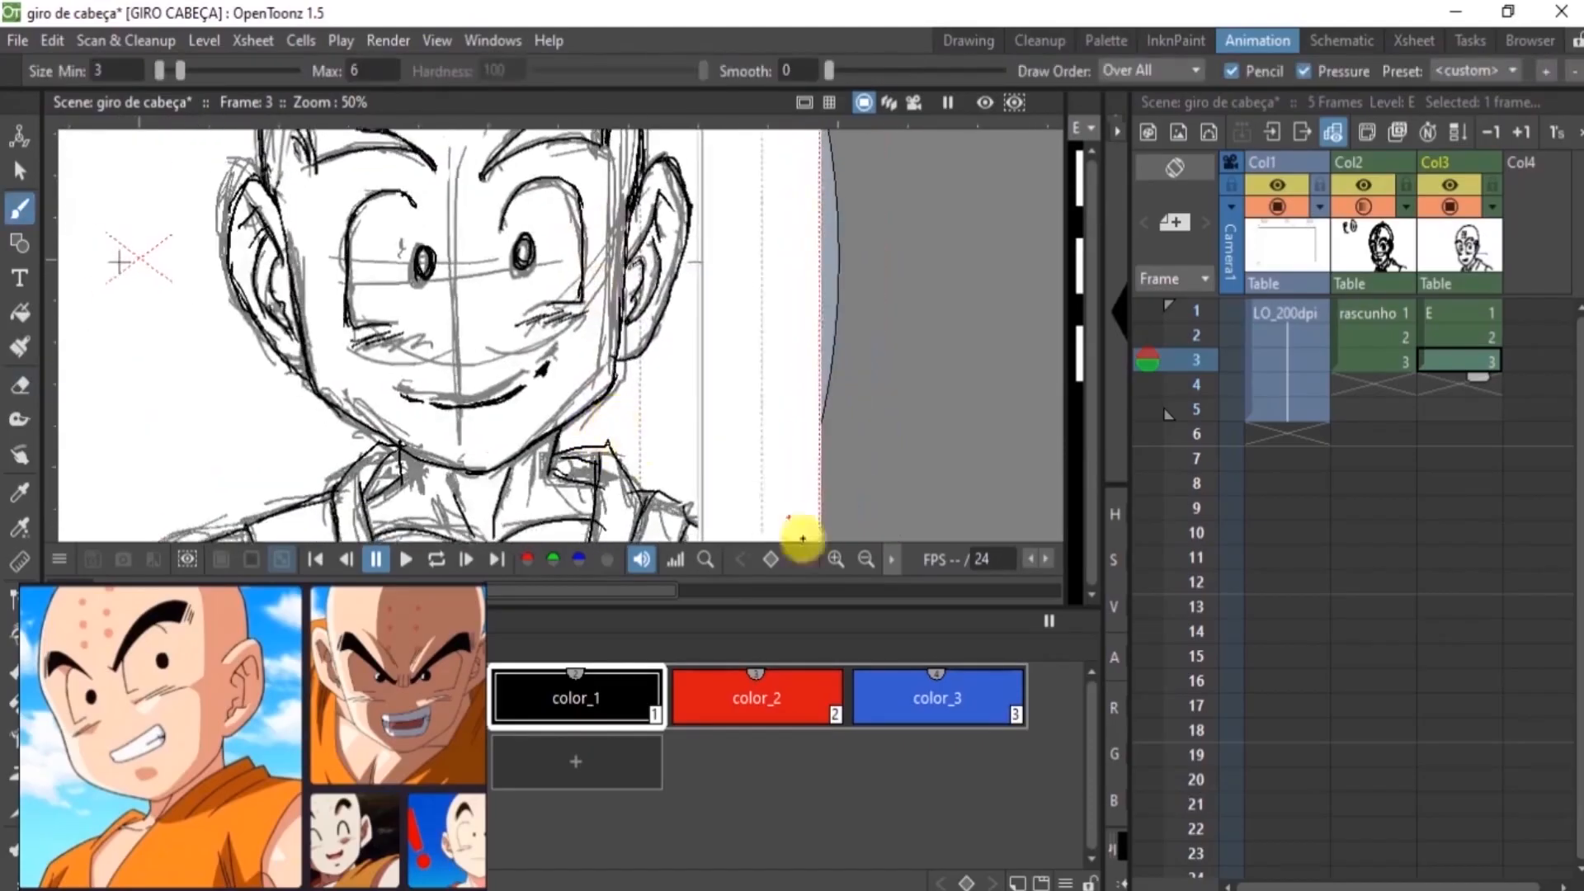
key("alt+0")
left_click(1400, 318)
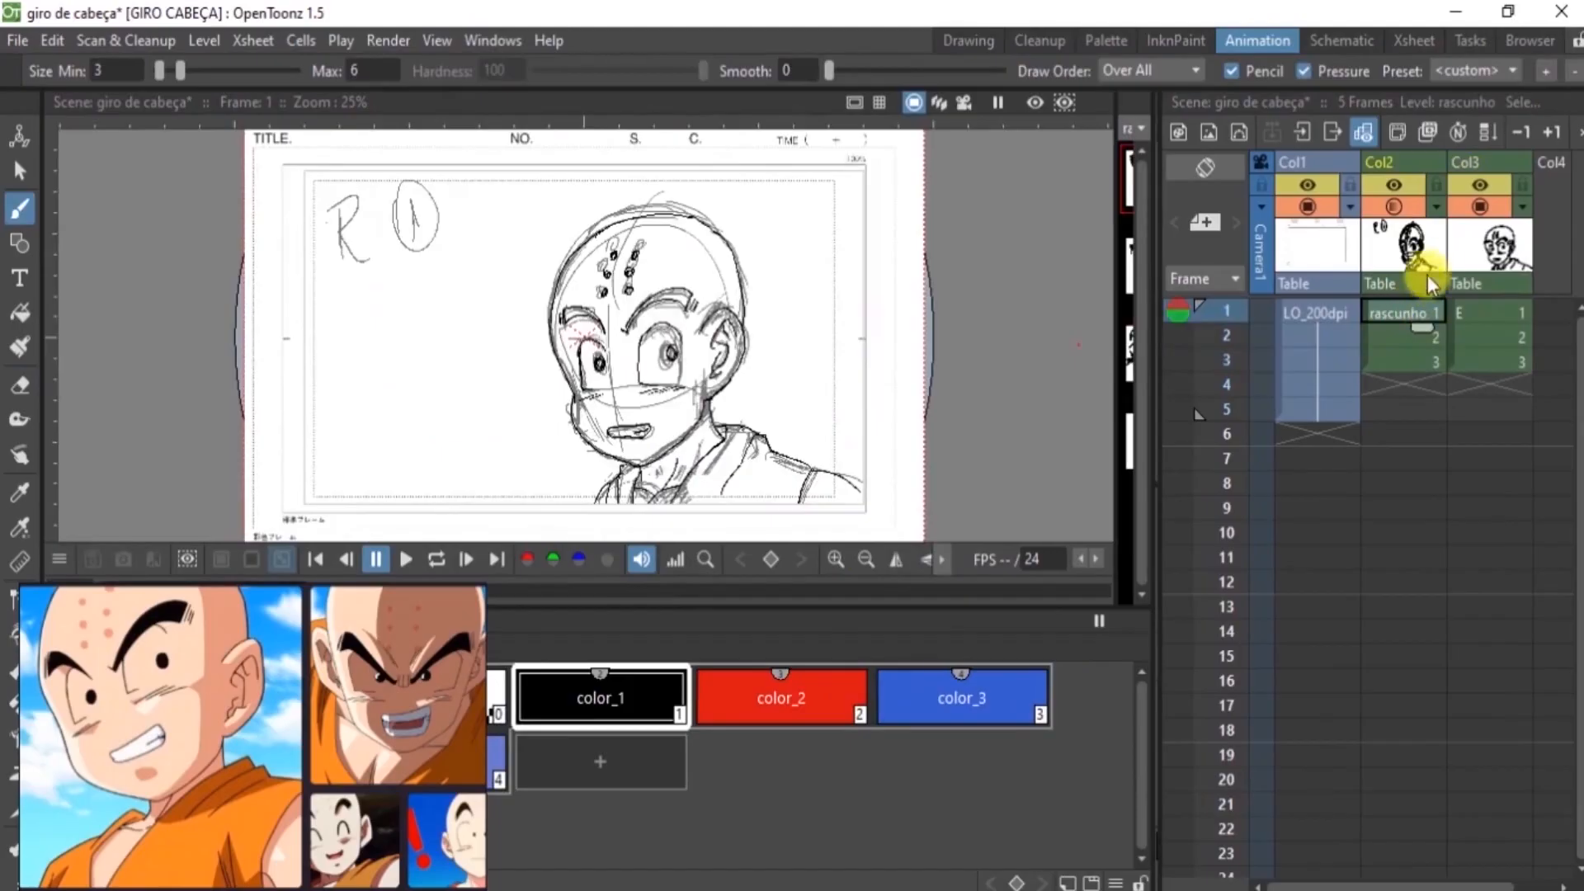
left_click(1435, 208)
mouse_move(1442, 232)
left_mouse_down()
mouse_move(1373, 232)
mouse_move(1390, 233)
left_mouse_up()
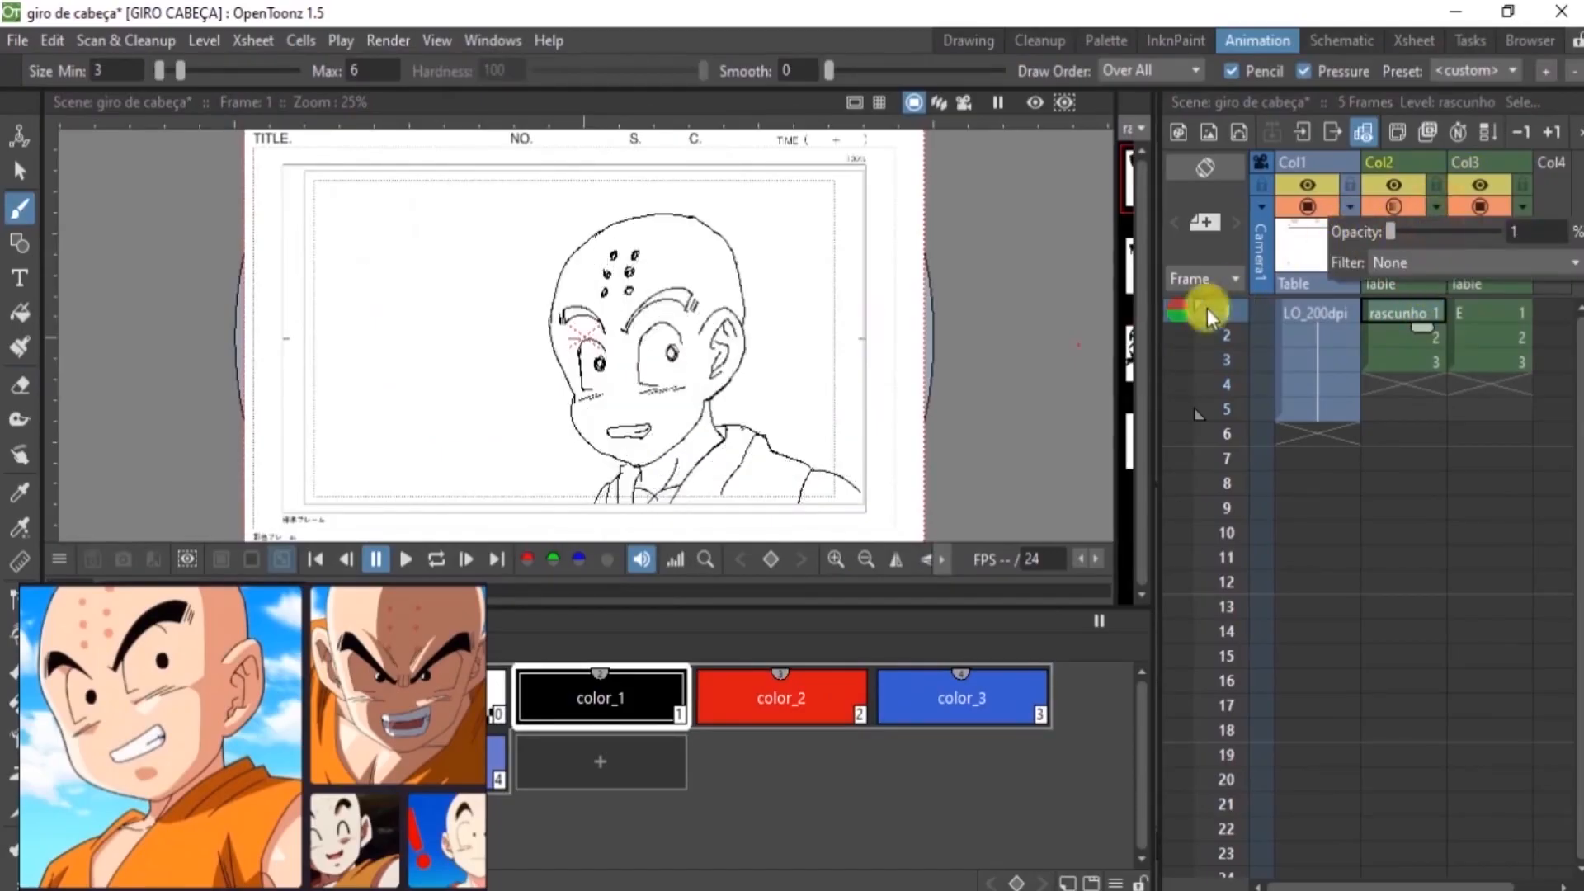
Erase and redraw the jaw line through the chin up to the ear on frame 1 of level E
left_click(1497, 318)
left_click(1492, 356)
left_click(1495, 314)
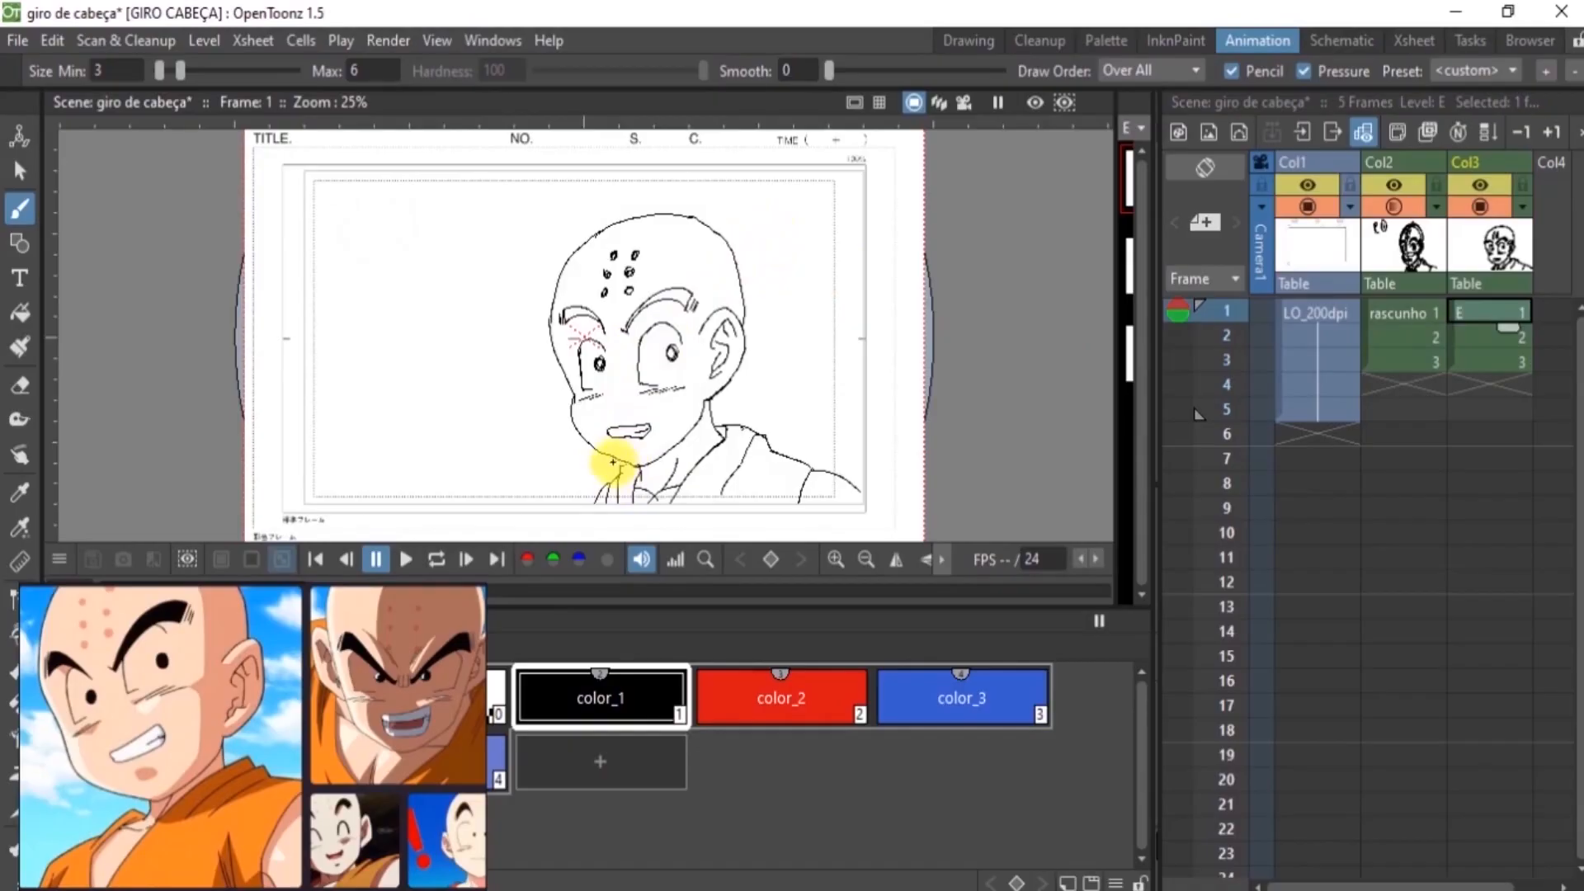
left_click(835, 559)
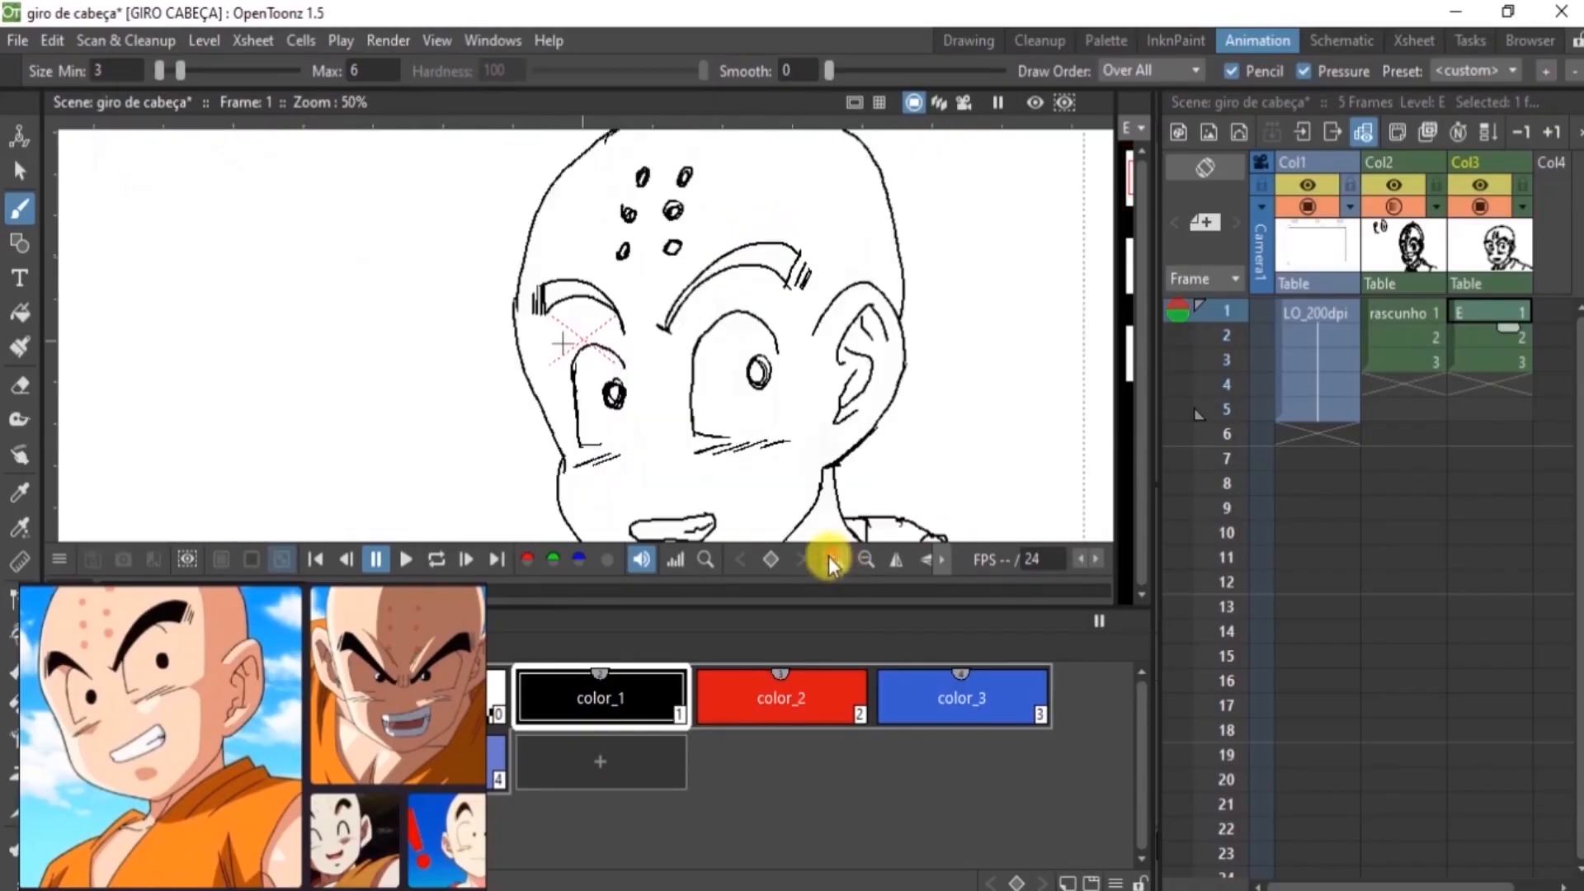
key("space")
left_click_drag(727, 434, 724, 218)
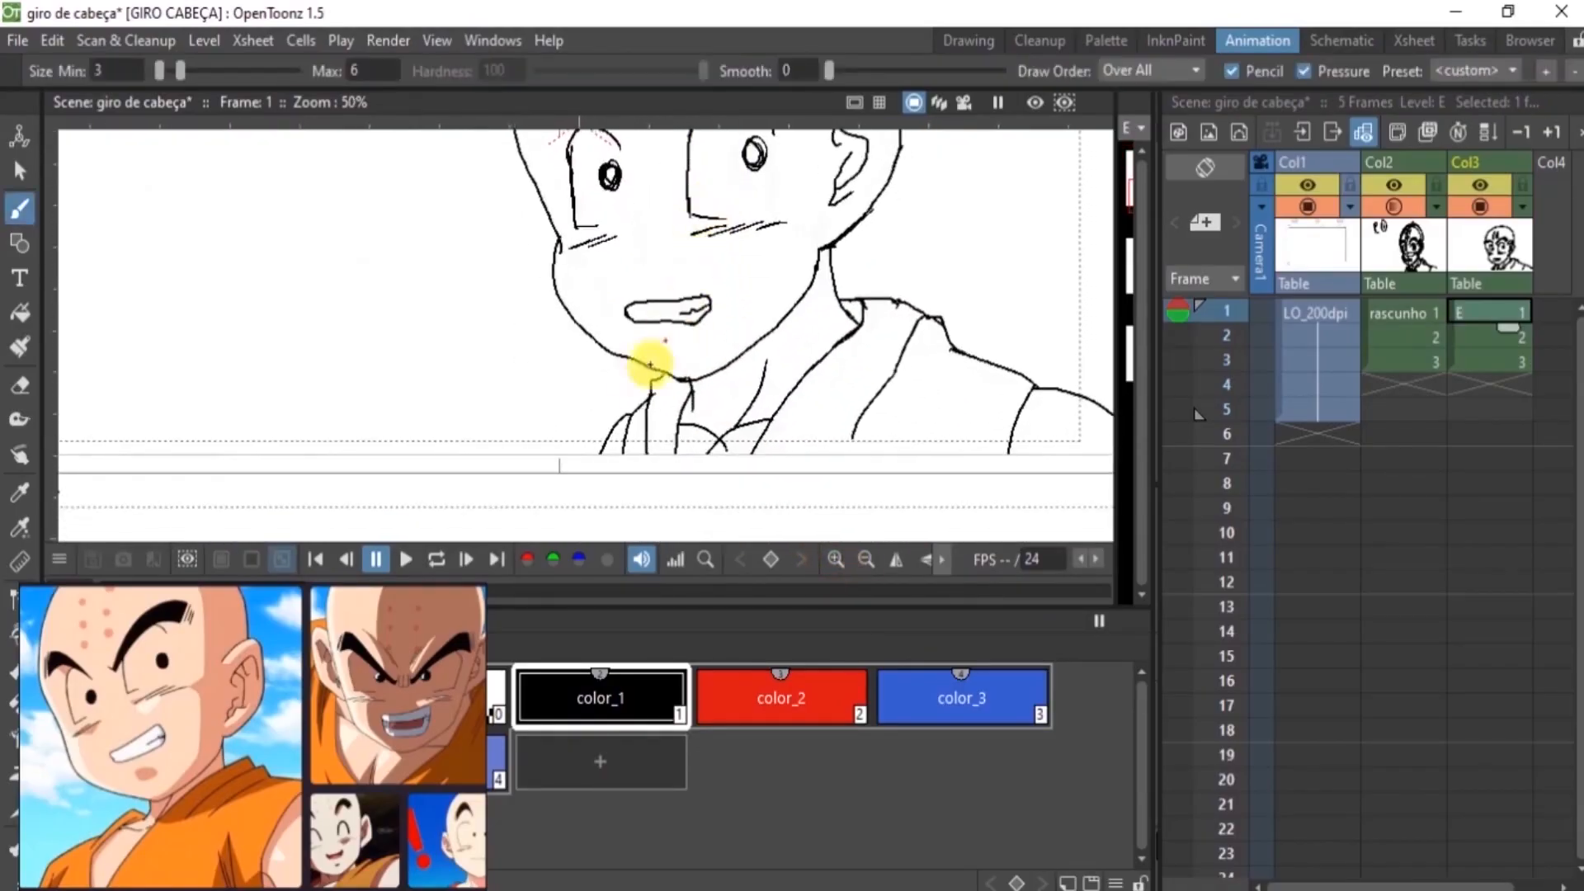
key("a")
left_click_drag(628, 358, 665, 373)
key("b")
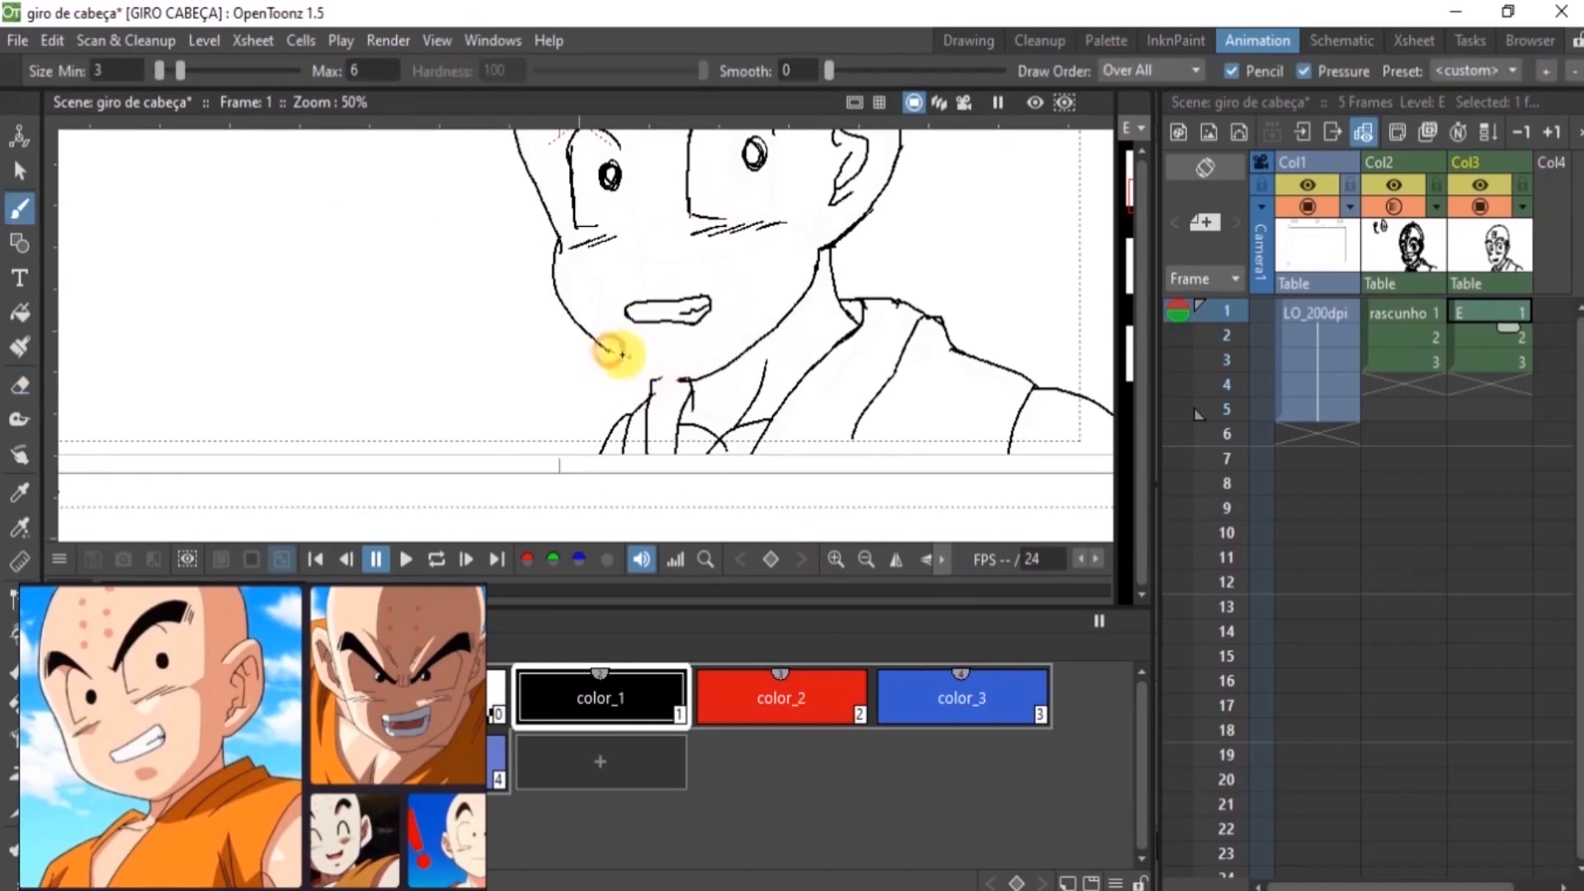
mouse_move(678, 382)
left_mouse_down()
mouse_move(792, 300)
mouse_move(824, 251)
left_mouse_up()
key("a")
left_click_drag(773, 317, 809, 259)
key("b")
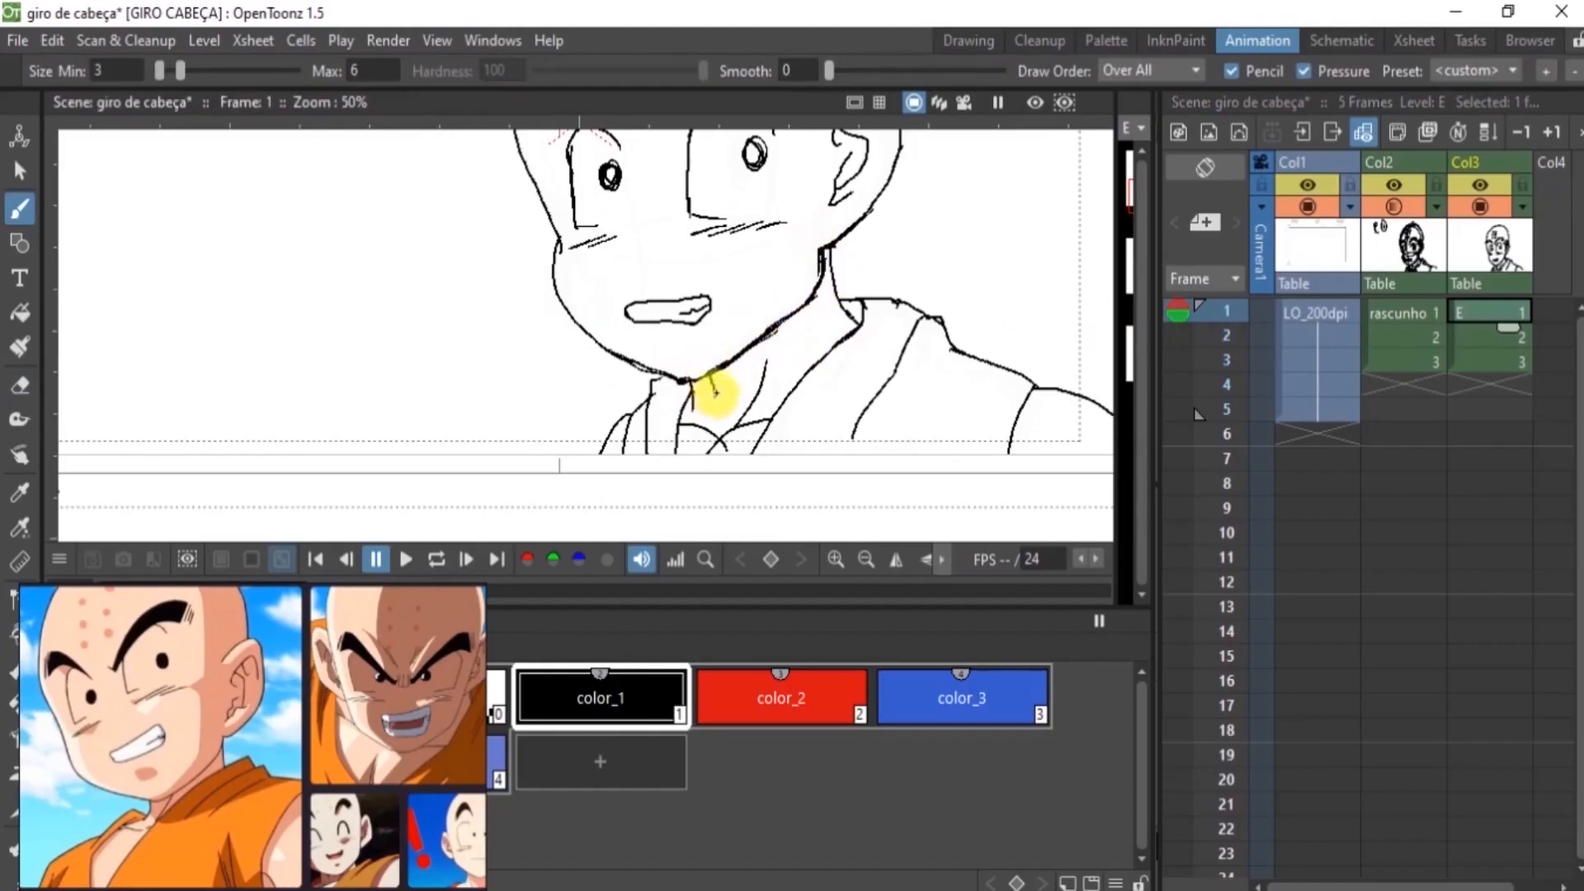
Erase and redraw the neck line beneath the chin on frame 1
key("a")
left_click_drag(704, 411, 675, 420)
key("b")
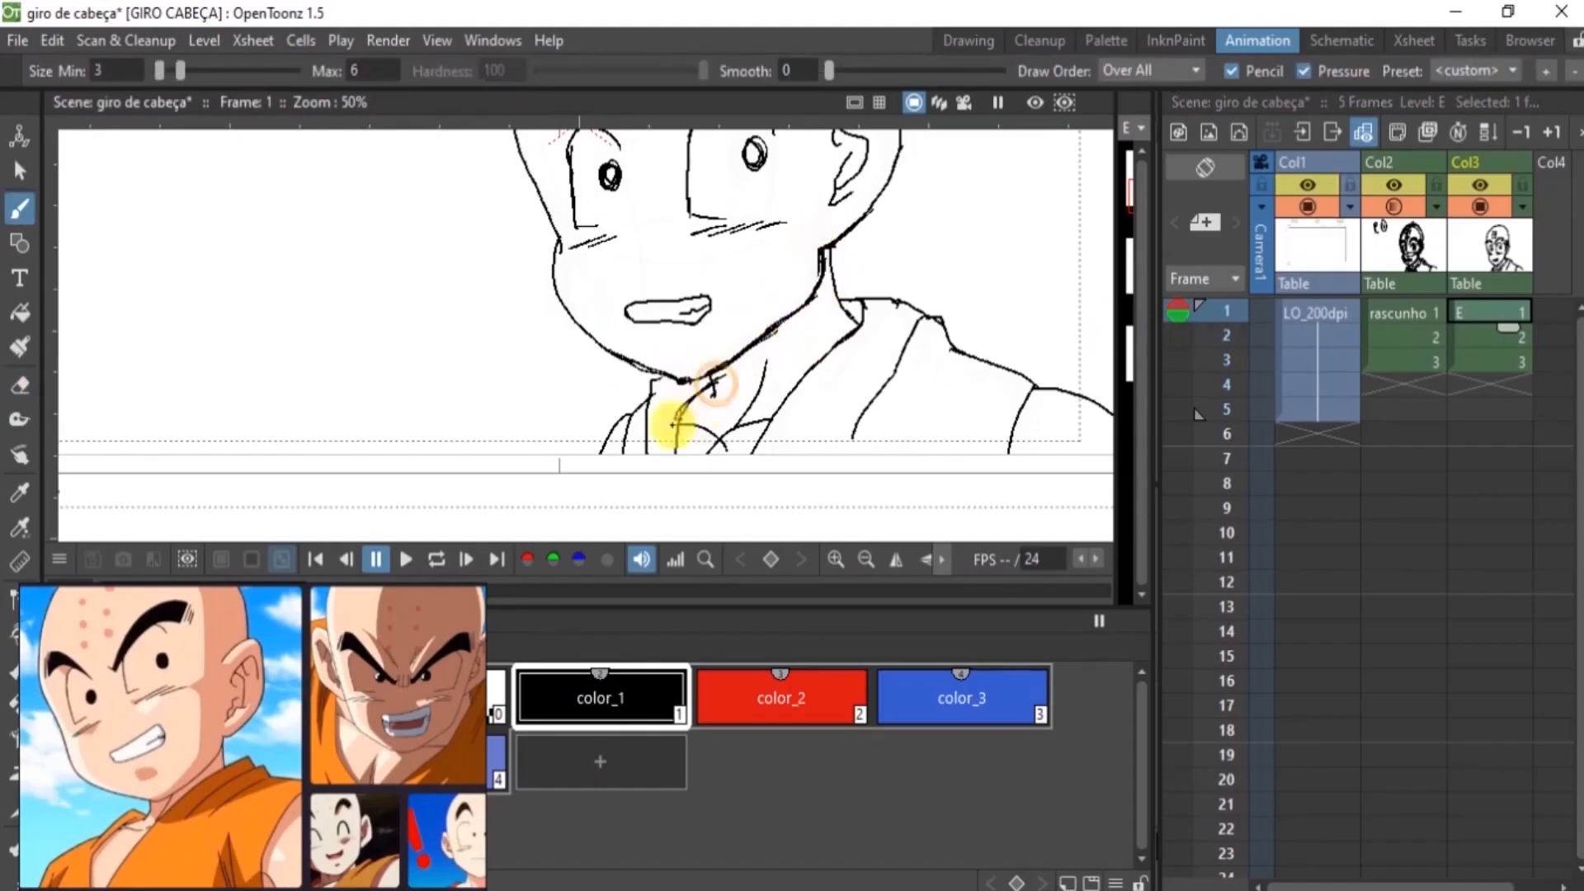
Erase and redraw the neck lines beneath the chin on frame 2 of level E
left_click(1474, 337)
scroll(679, 141, "down", 2)
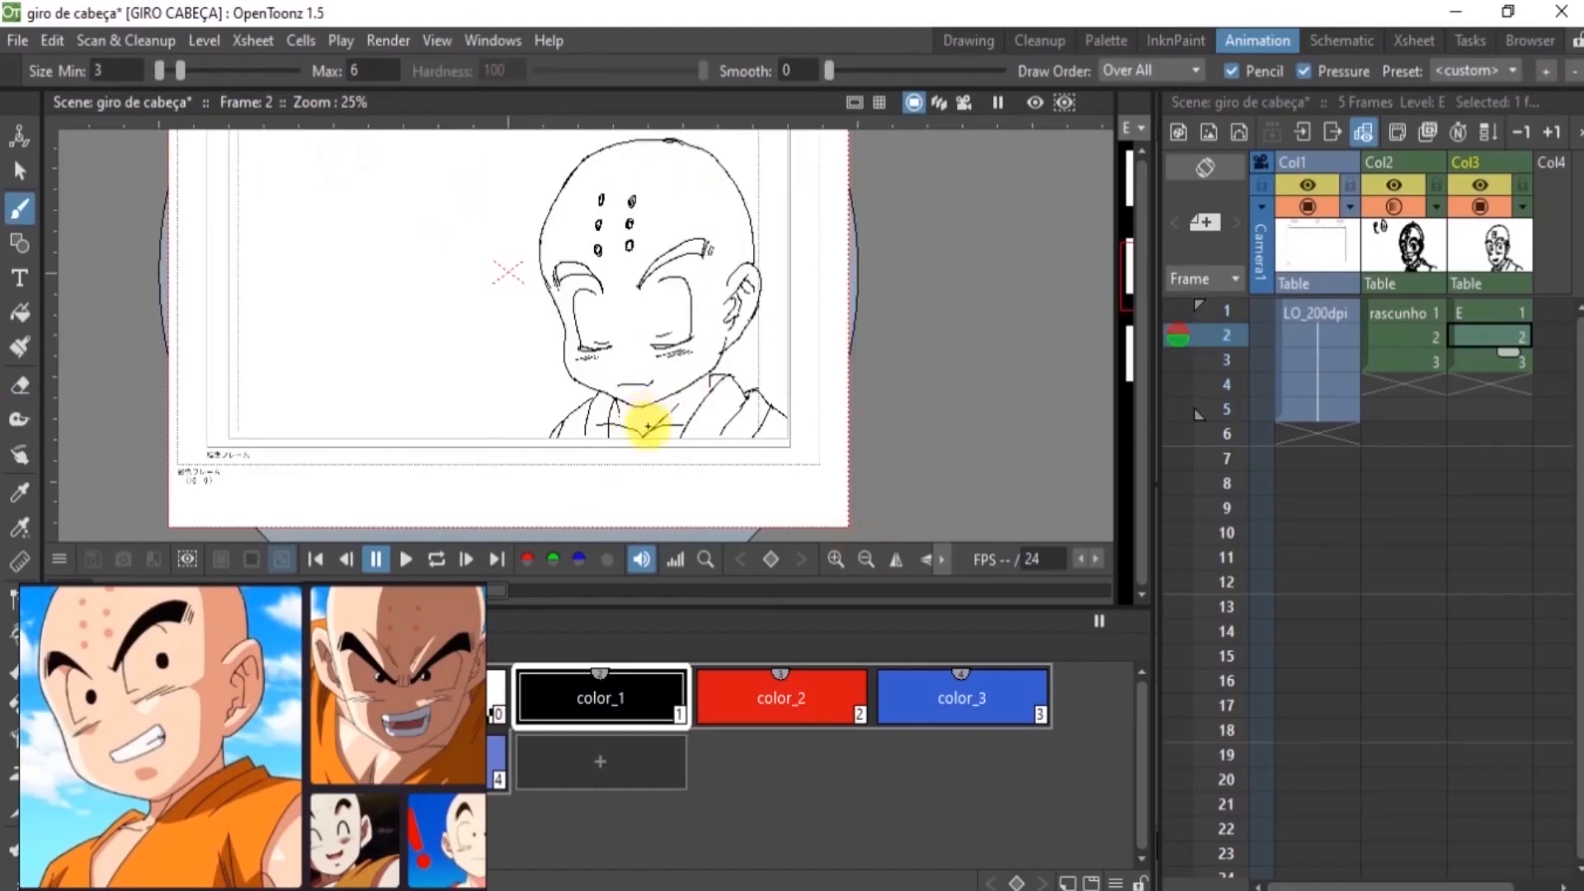
left_click(836, 561)
key("space")
left_click_drag(644, 528, 633, 375)
key("a")
mouse_move(641, 310)
left_mouse_down()
mouse_move(651, 349)
mouse_move(672, 335)
mouse_move(628, 344)
mouse_move(621, 363)
left_mouse_up()
key("b")
key("a")
key("b")
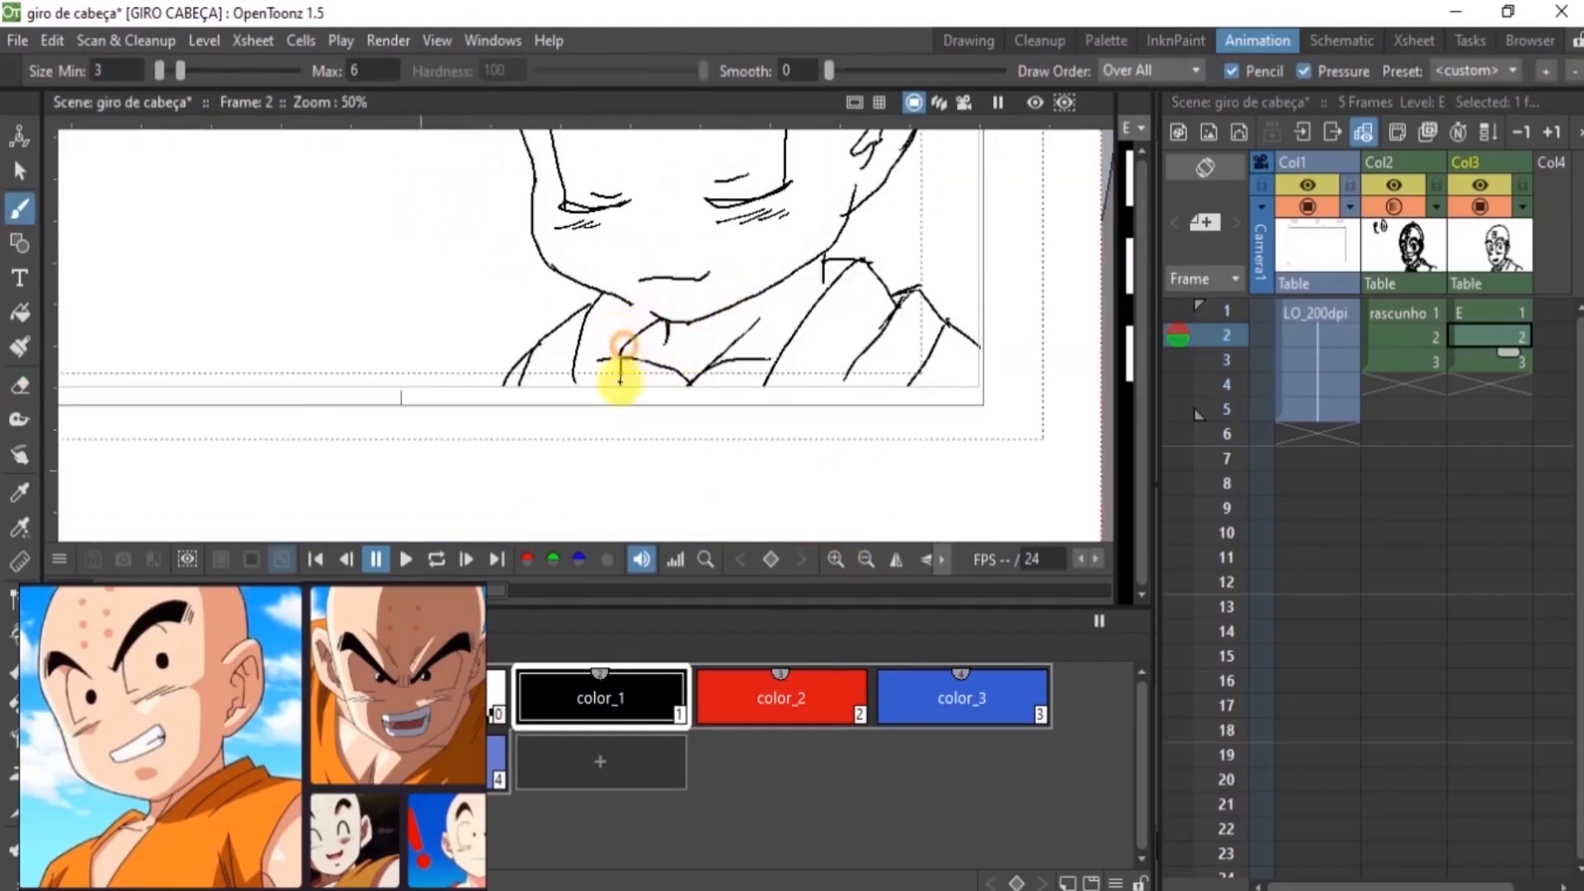
left_click_drag(630, 301, 684, 329)
Touch up the line art around the ear and the nearby eyebrow on frame 2
key("space")
mouse_move(828, 280)
left_mouse_down()
mouse_move(774, 346)
mouse_move(742, 503)
left_mouse_up()
left_click_drag(800, 284, 827, 432)
key("a")
left_click_drag(696, 201, 753, 200)
key("b")
key("space")
left_click_drag(725, 329, 730, 13)
Inspect the clean line art on frames 3 and 1 of level E for remaining flaws
left_click(1485, 361)
left_click(867, 559)
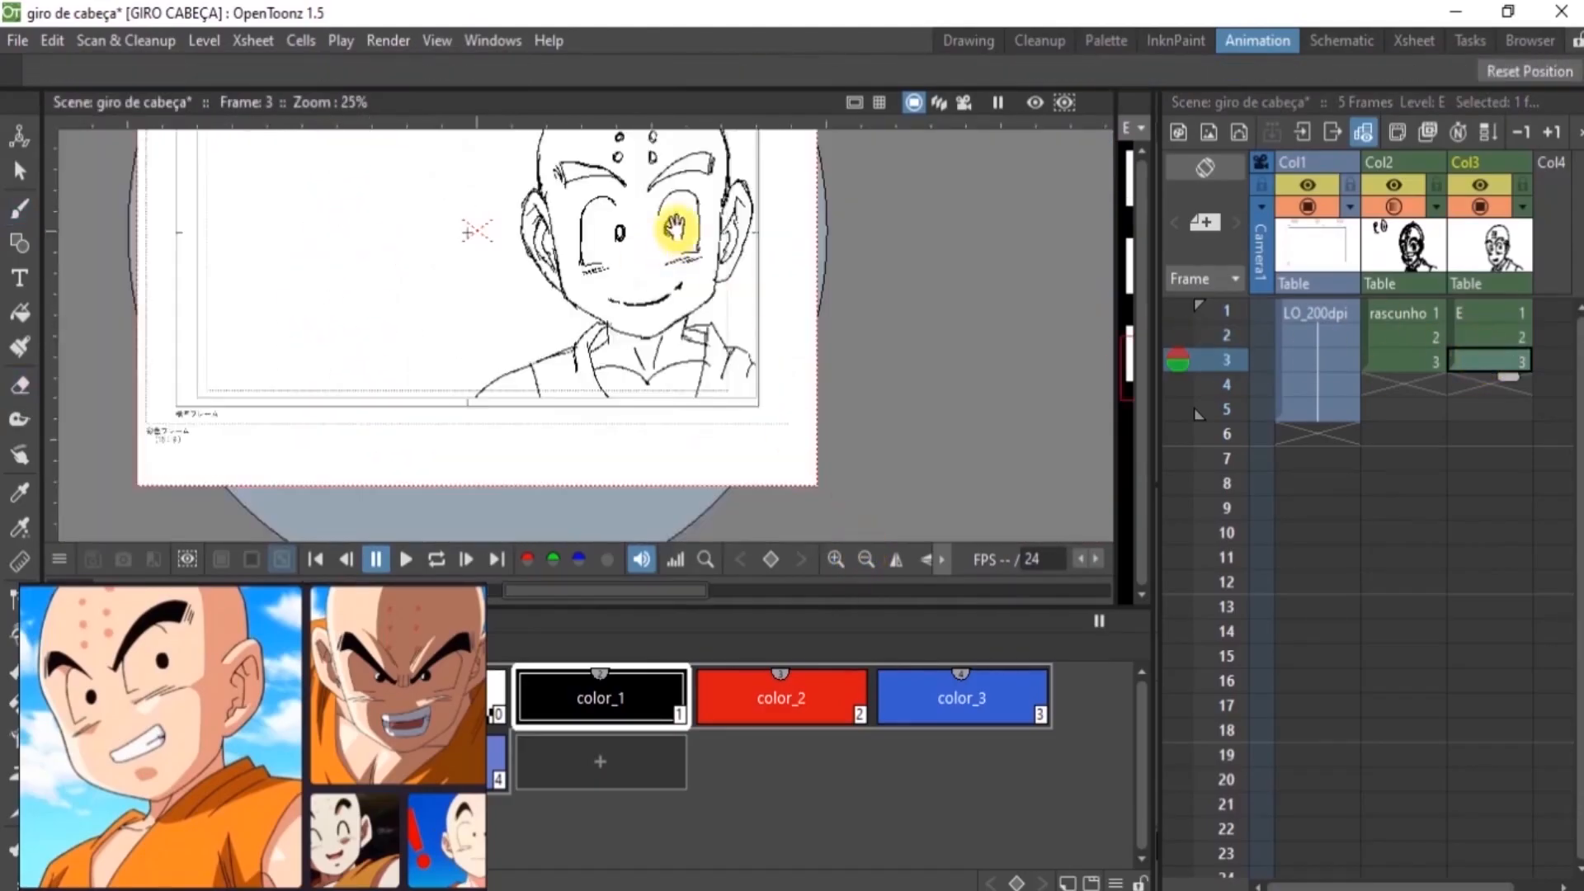
key("space")
left_click_drag(672, 212, 672, 311)
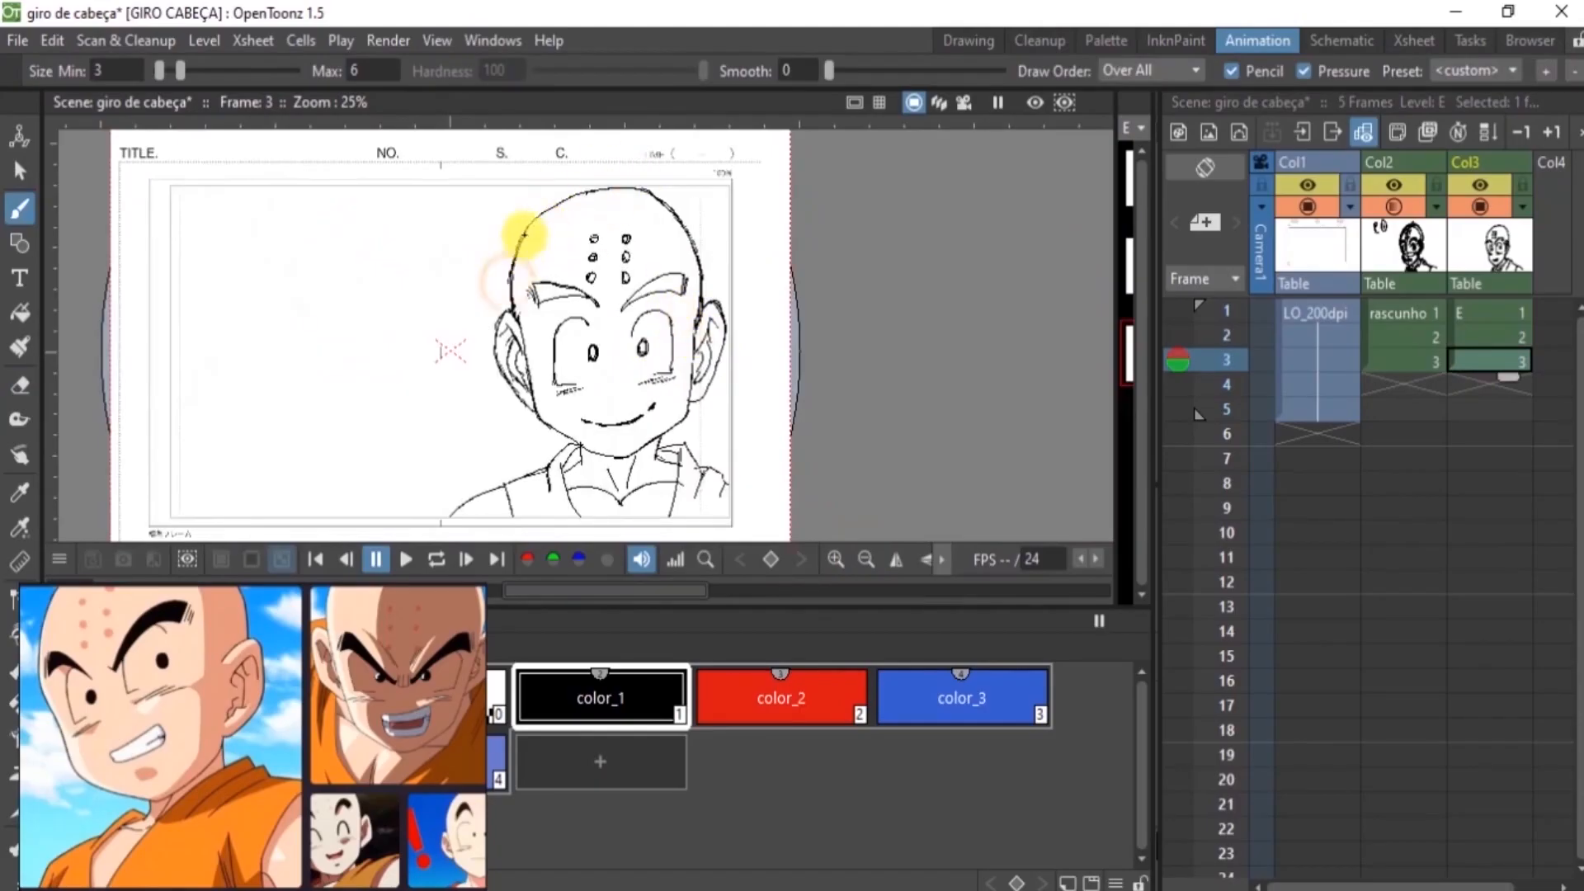
key("a")
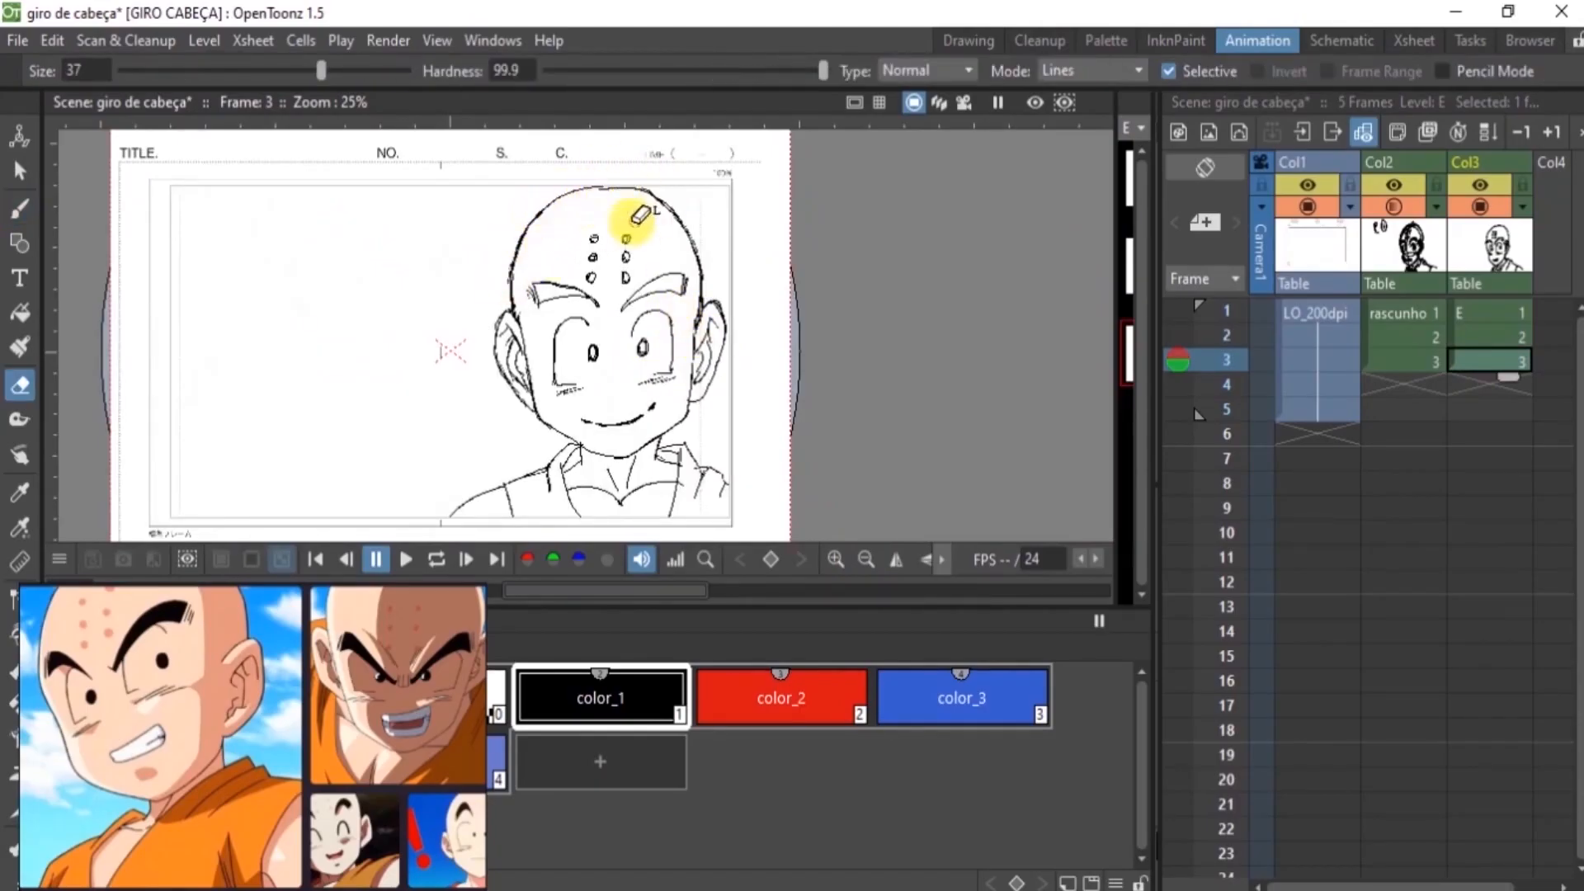
key("Up")
key("Up")
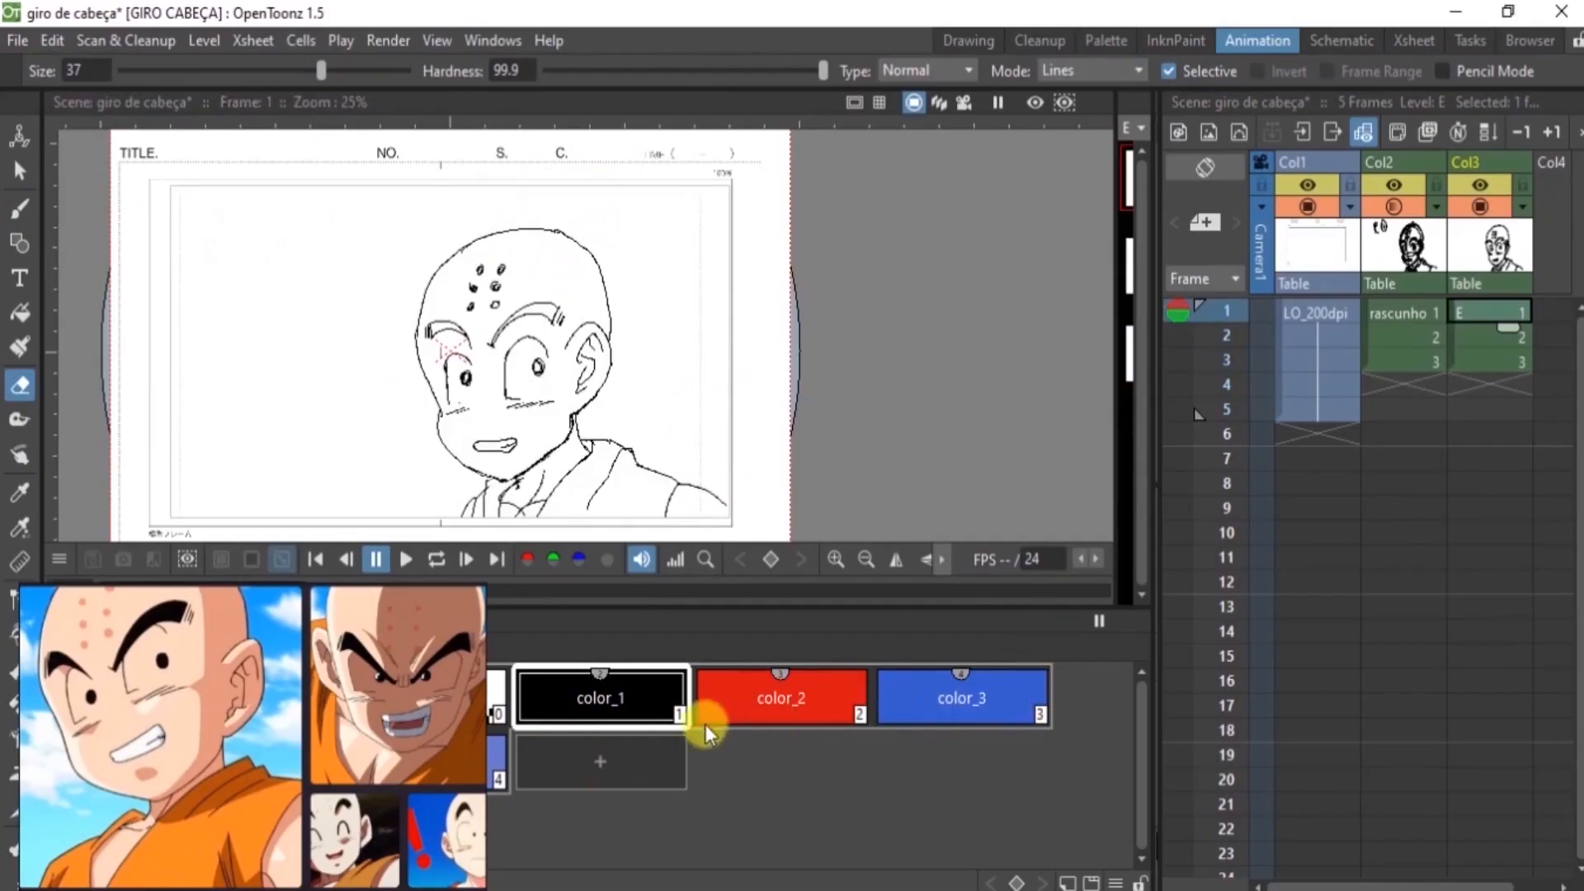
left_click(20, 209)
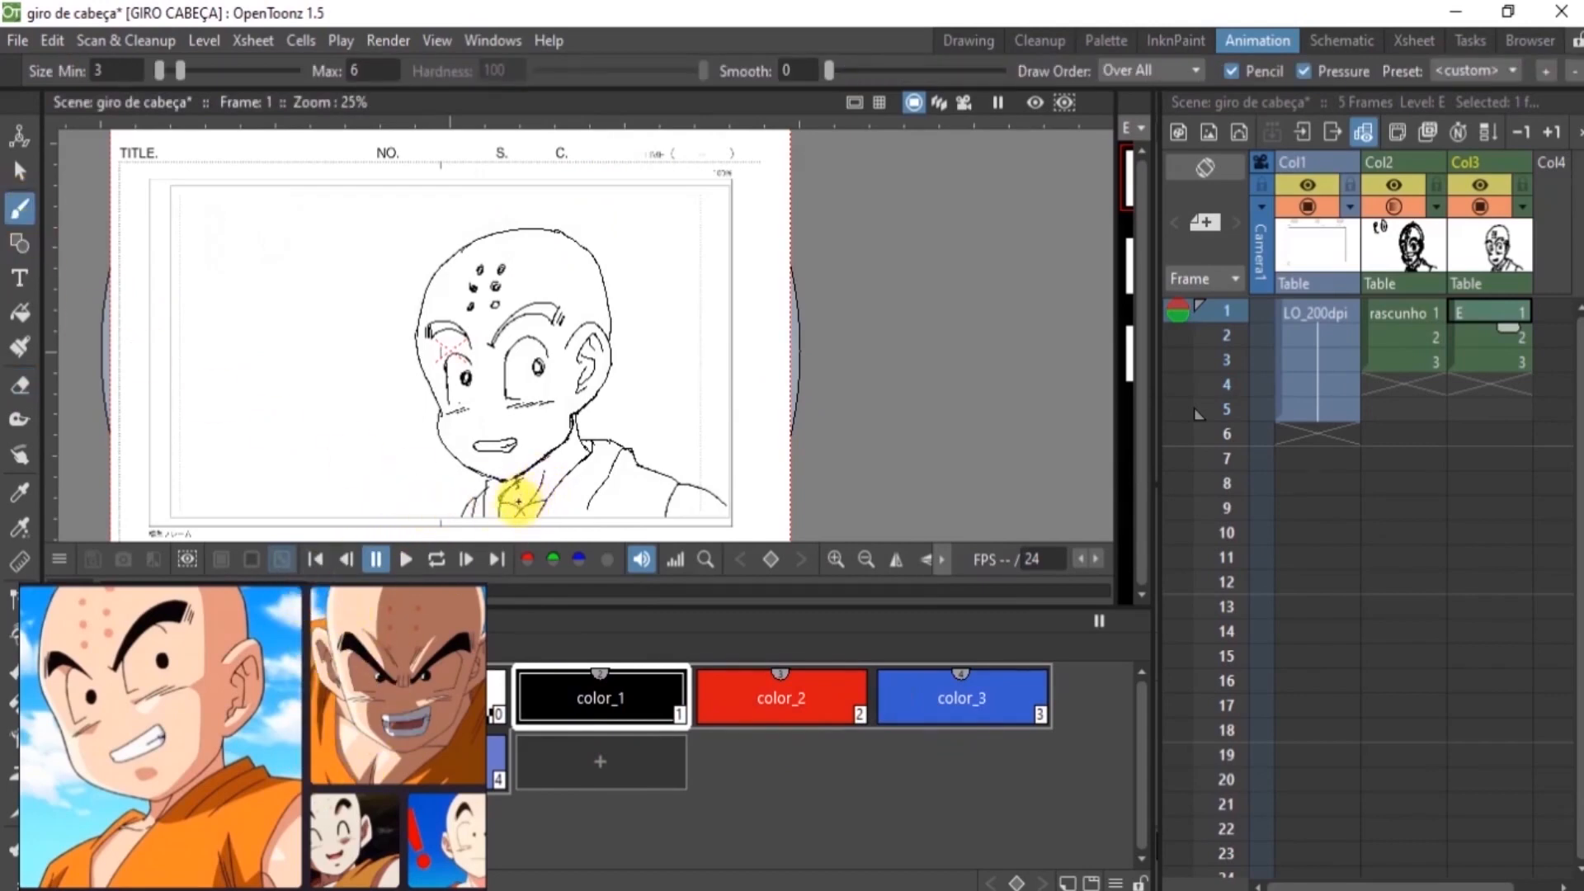
left_click(836, 558)
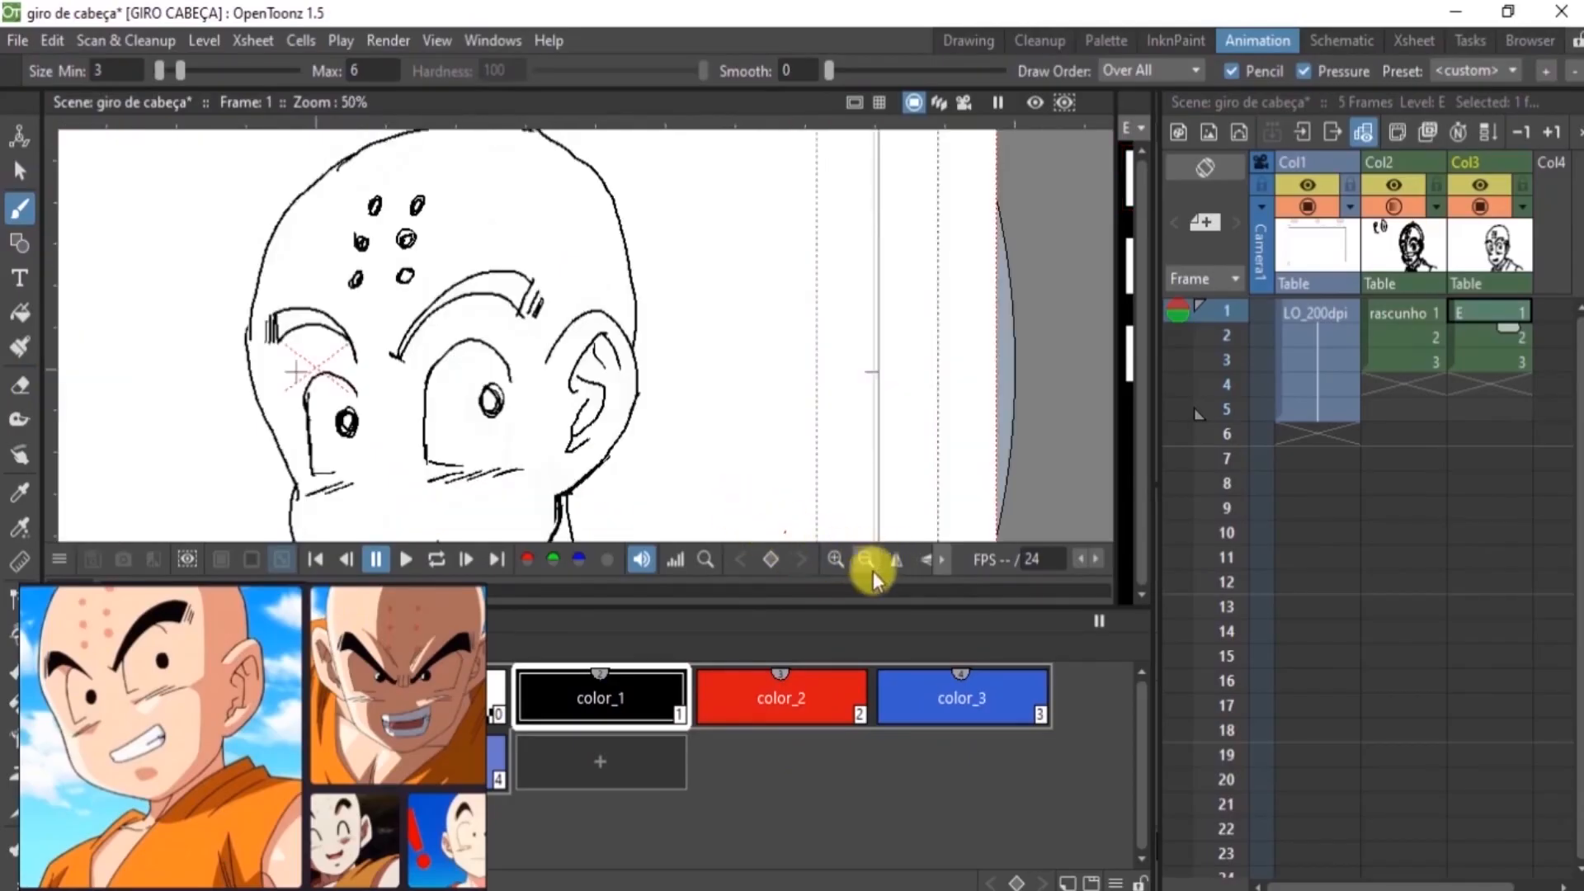
left_click(866, 560)
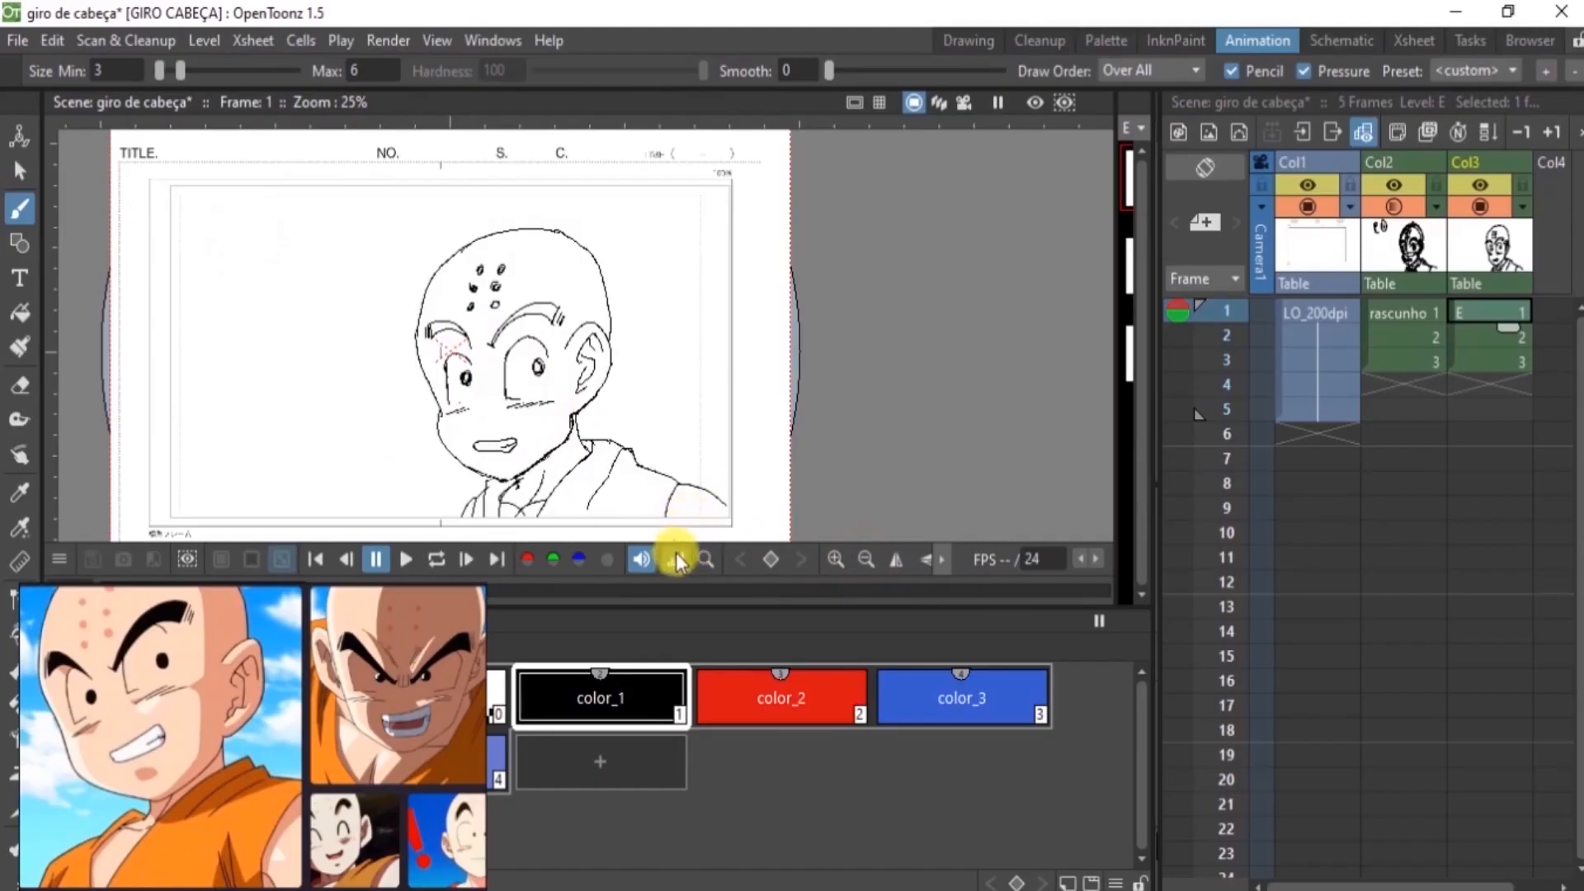
Draw a red color_2 highlight line inside the face contour on frame 1, from the forehead past the cheek to the jaw
left_click(746, 704)
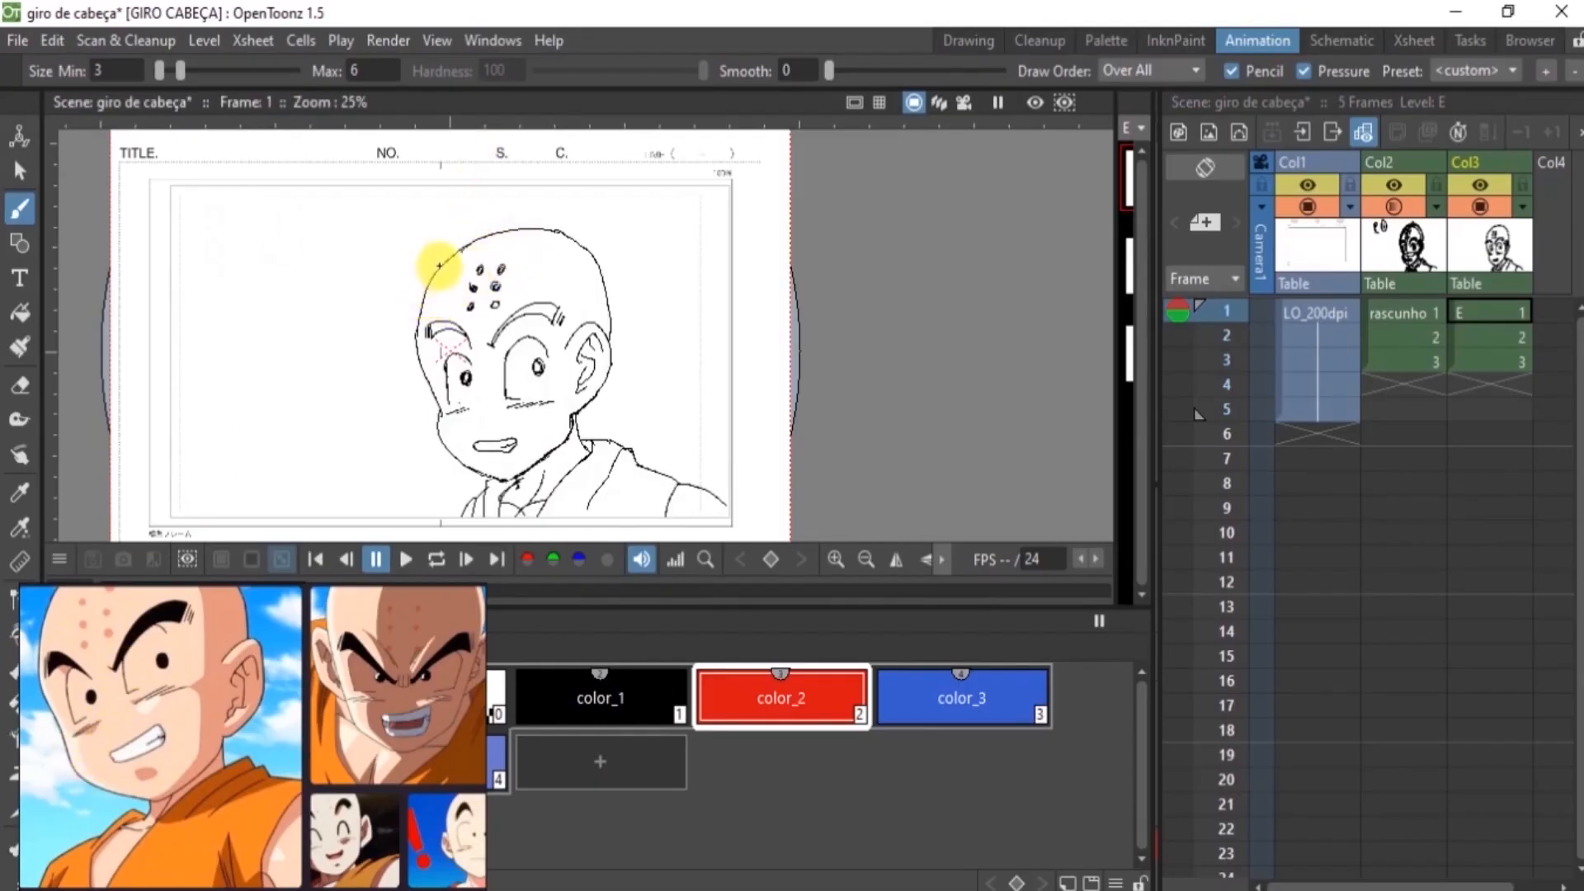
left_click_drag(432, 281, 427, 303)
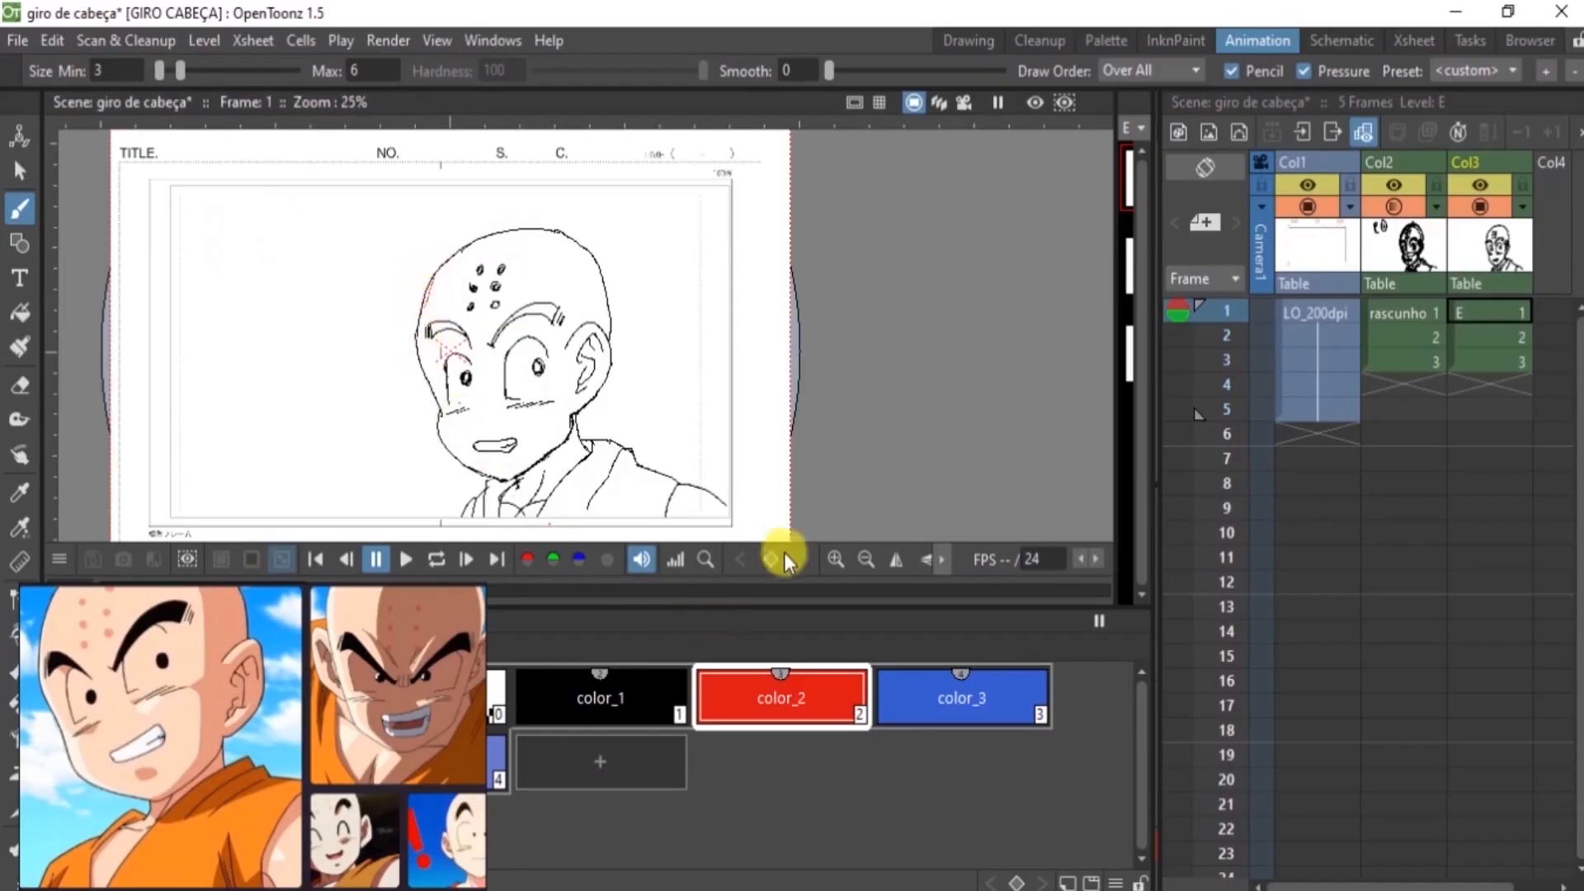
left_click(832, 558)
mouse_move(269, 267)
left_mouse_down()
mouse_move(270, 419)
mouse_move(264, 407)
mouse_move(303, 478)
mouse_move(314, 306)
left_mouse_up()
key("space")
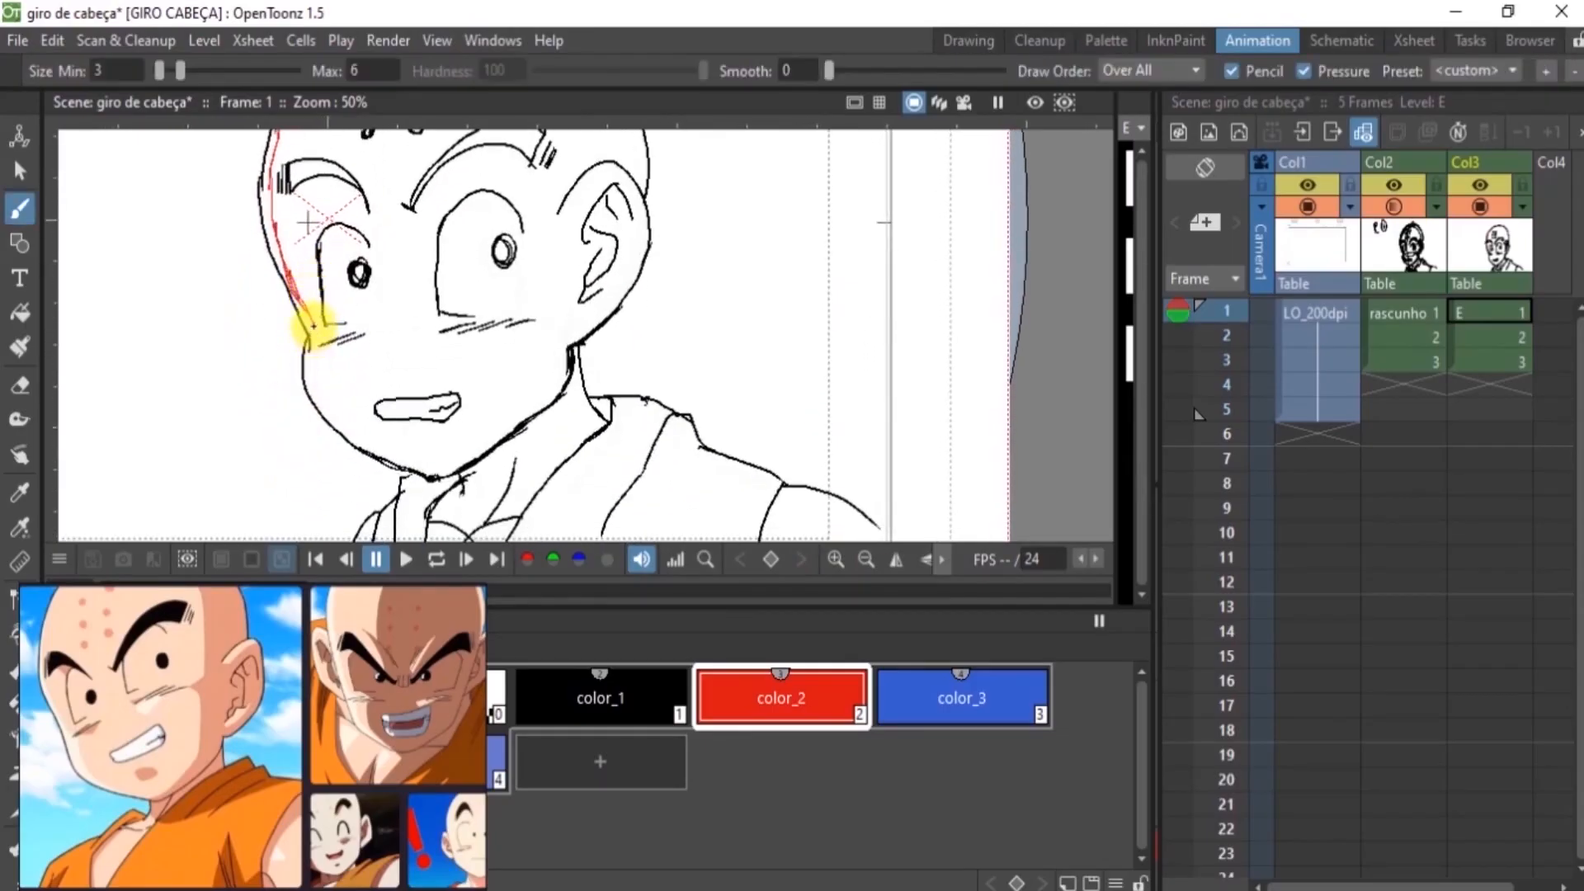
mouse_move(314, 334)
left_mouse_down()
mouse_move(323, 412)
mouse_move(365, 417)
mouse_move(318, 409)
mouse_move(316, 384)
mouse_move(370, 458)
left_mouse_up()
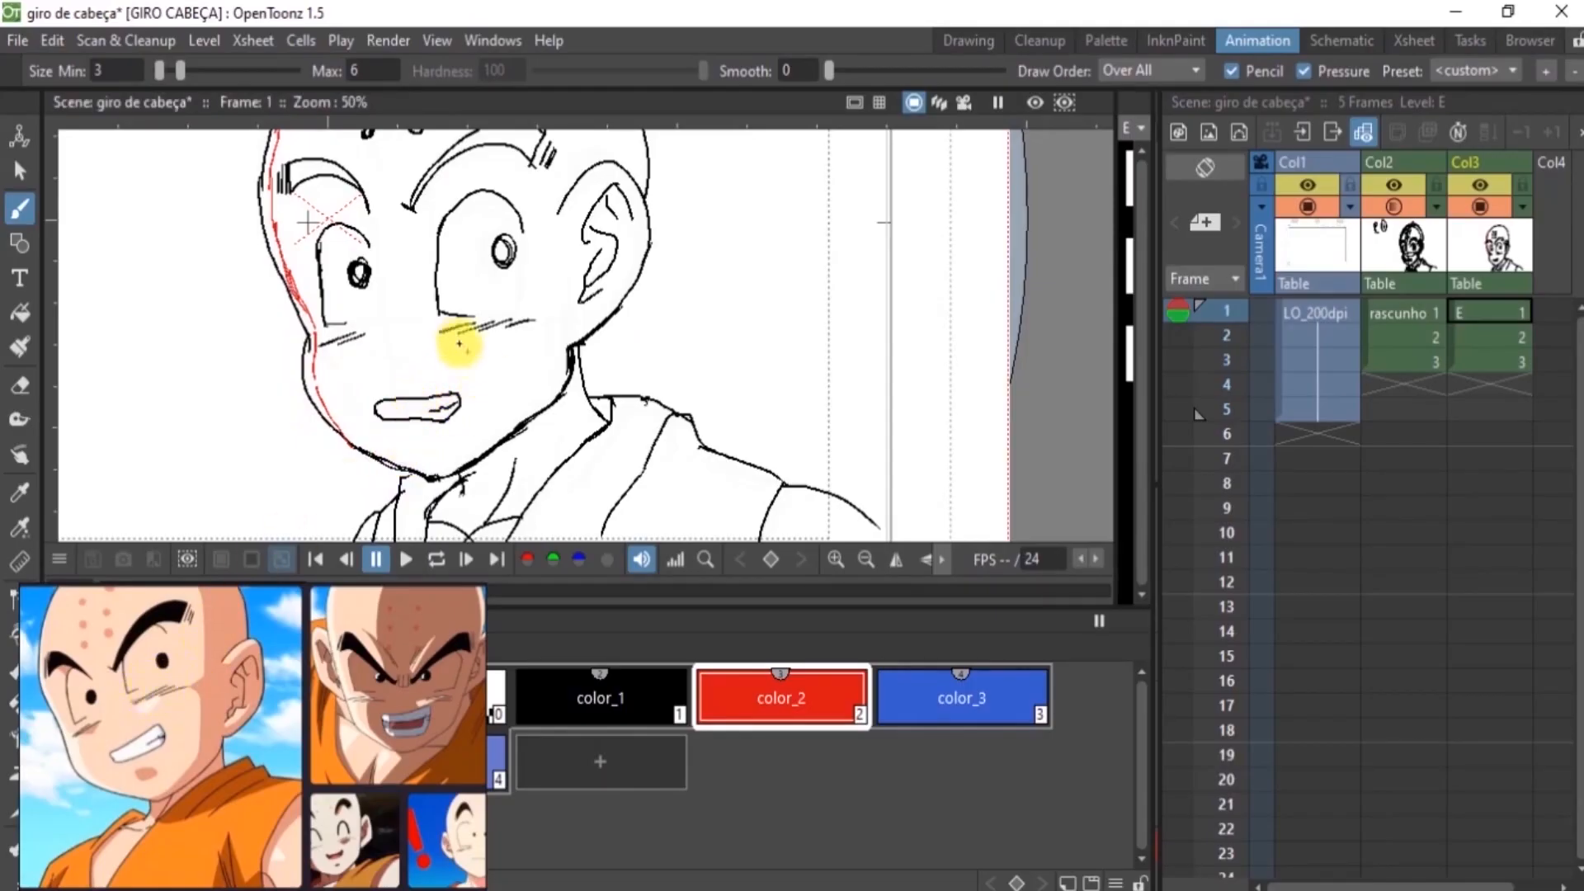
Mark highlights in red on the cheek and ear of frame 1, and add a small red arrow pointing toward the head
left_click_drag(457, 326, 438, 331)
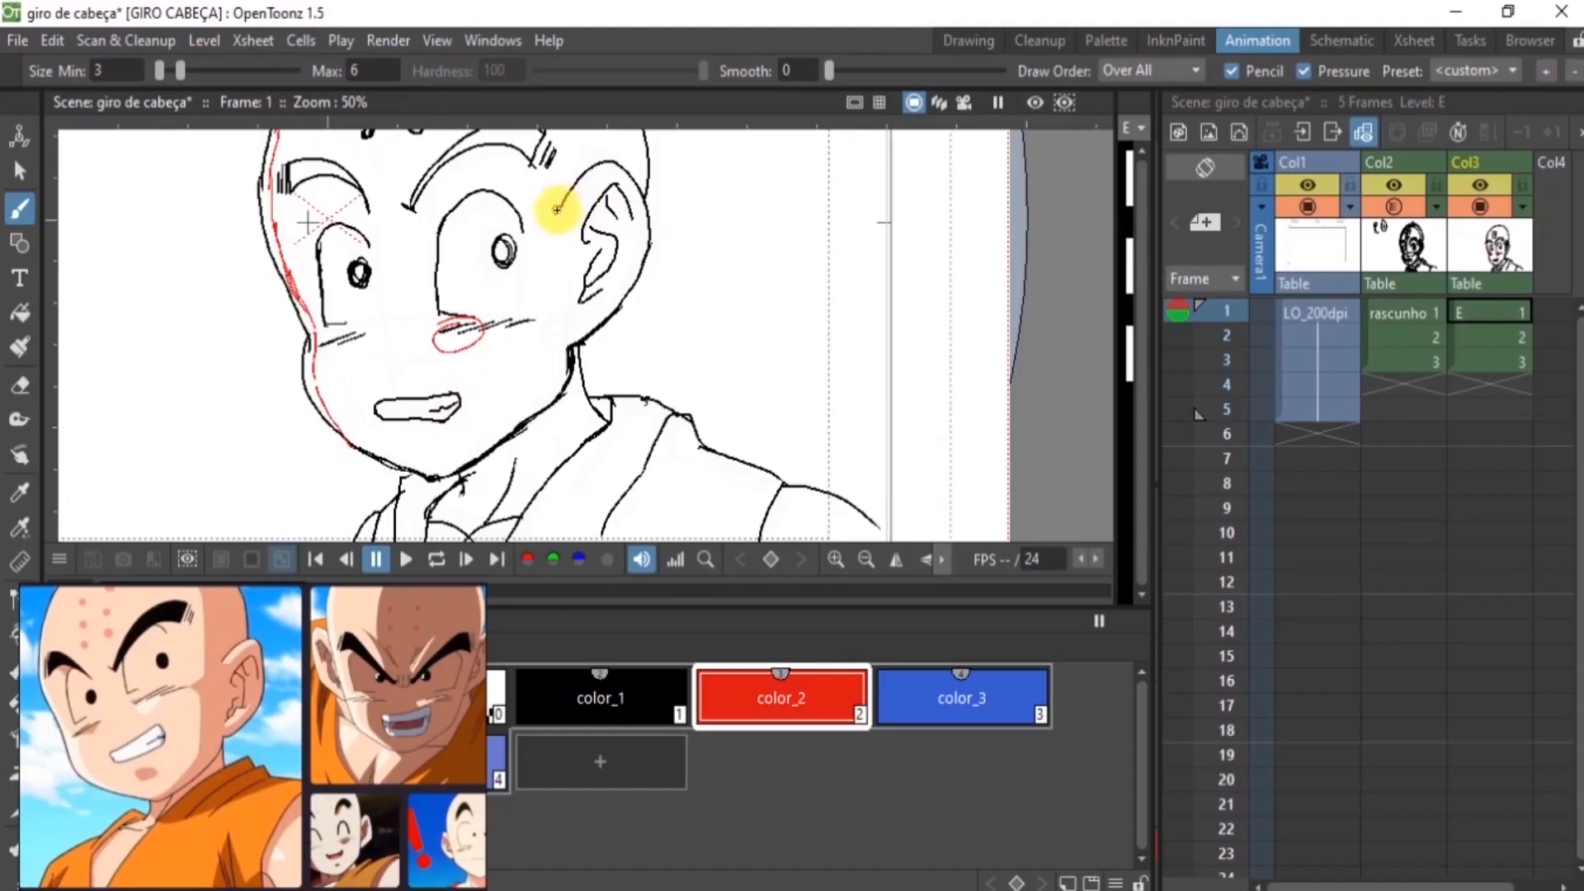
mouse_move(557, 209)
left_mouse_down()
mouse_move(593, 177)
mouse_move(627, 183)
left_mouse_up()
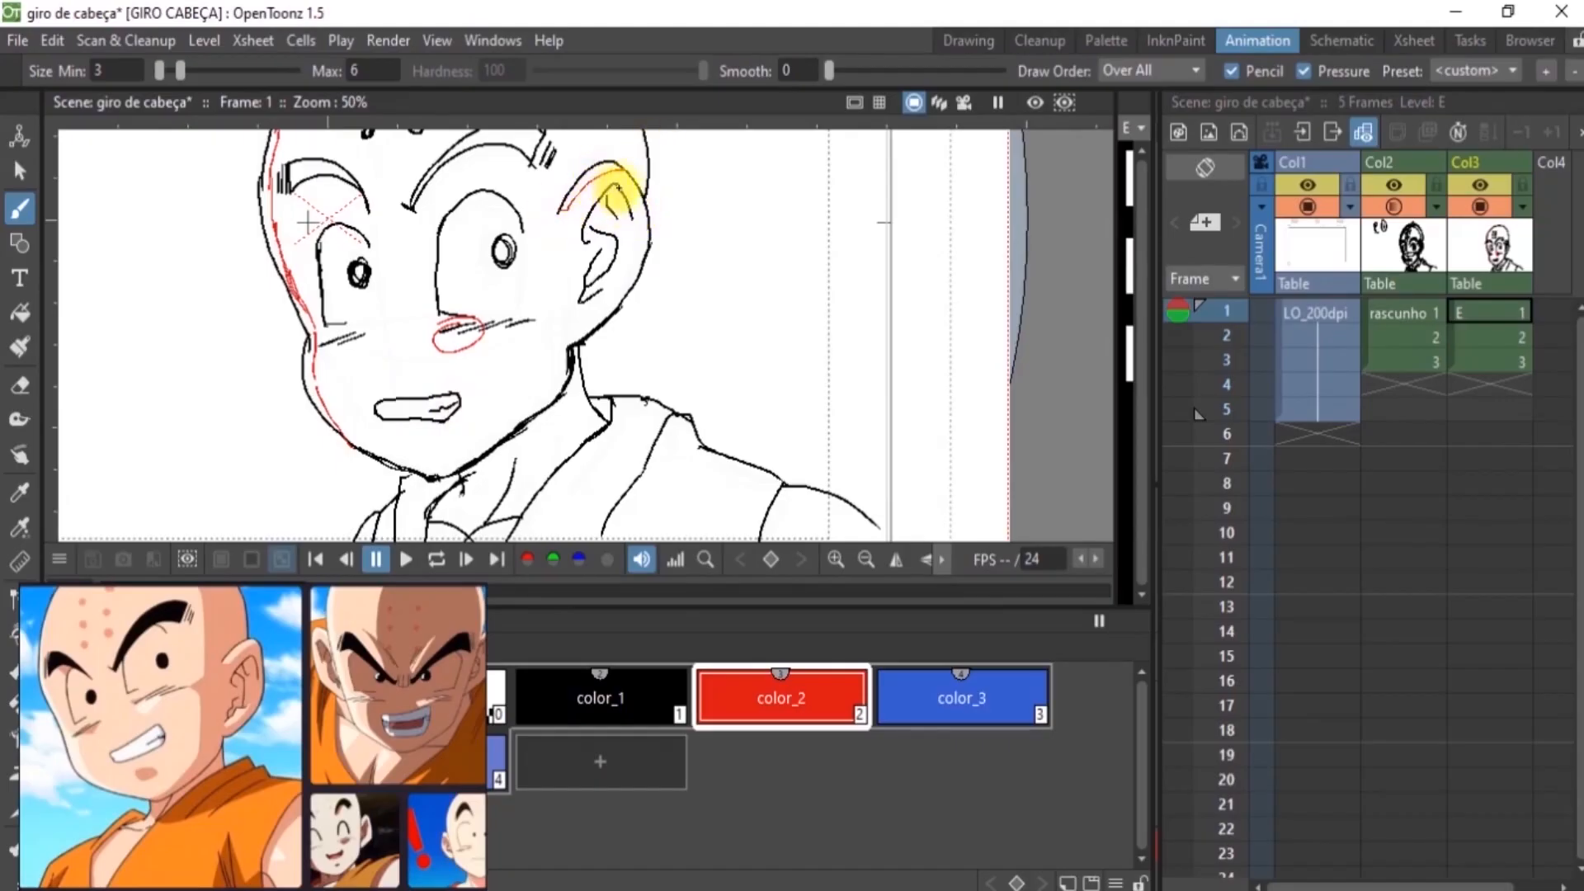
key("ctrl+z")
mouse_move(562, 208)
left_mouse_down()
mouse_move(605, 173)
mouse_move(643, 186)
left_mouse_up()
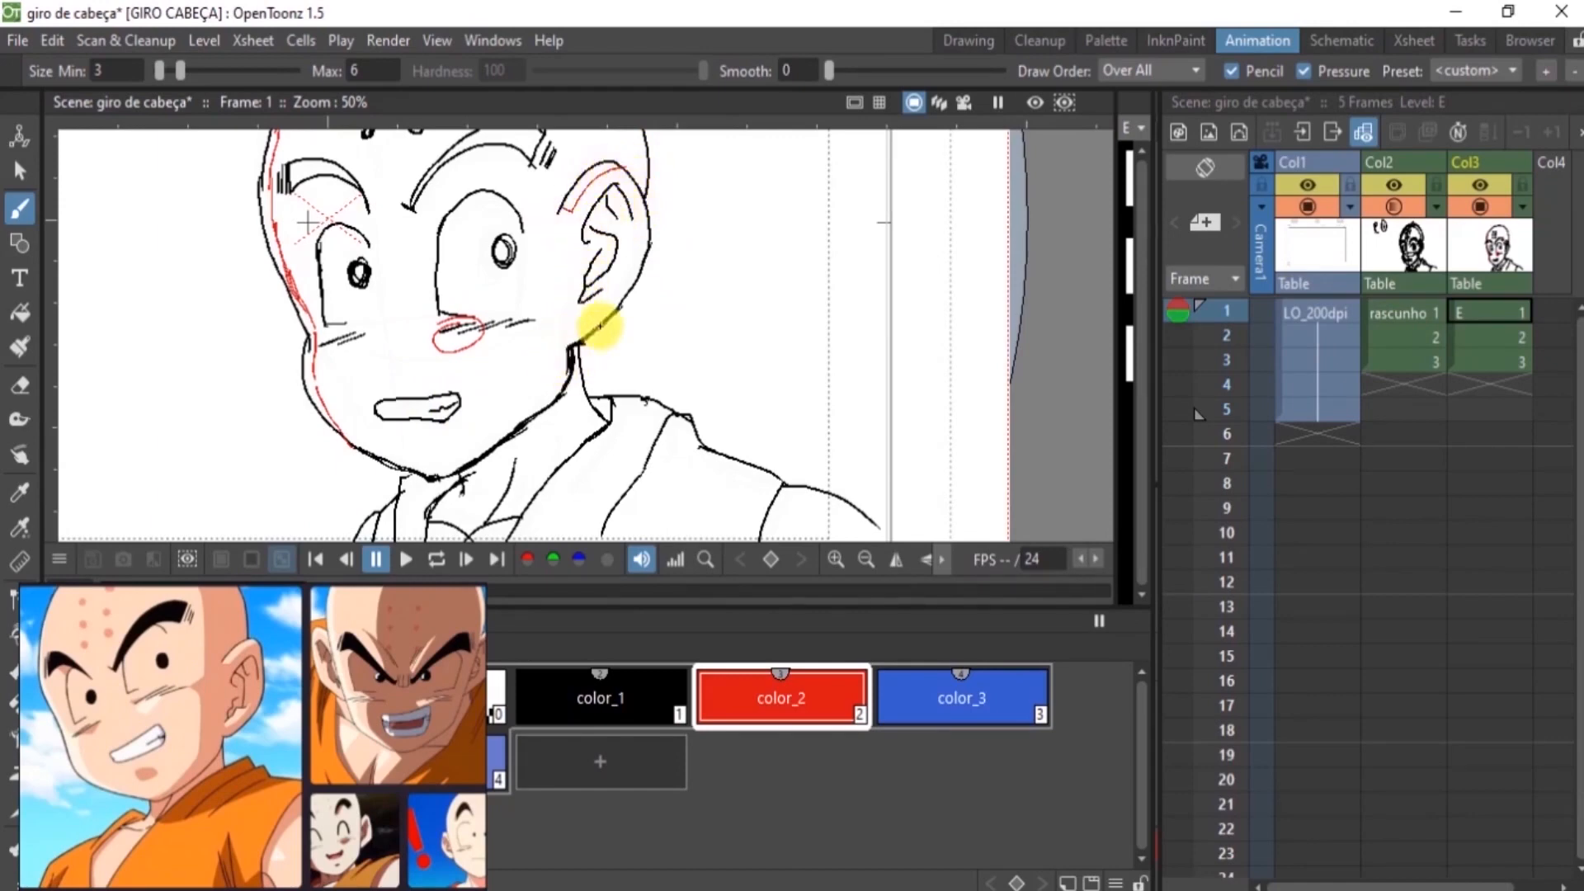
mouse_move(576, 308)
left_mouse_down()
mouse_move(618, 284)
mouse_move(577, 305)
left_mouse_up()
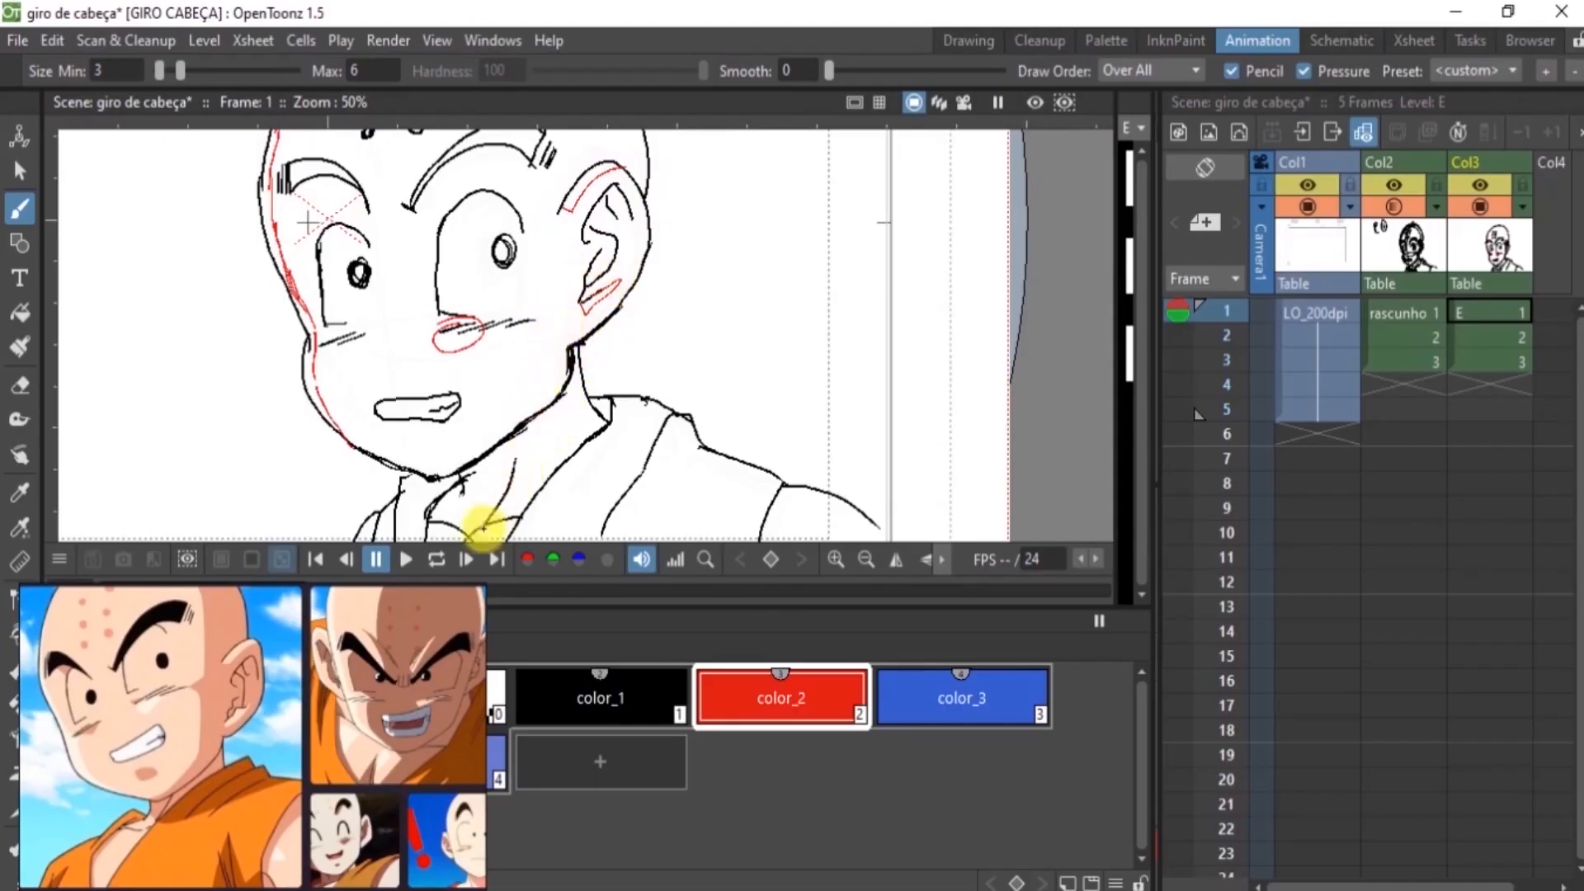
left_click_drag(95, 258, 140, 302)
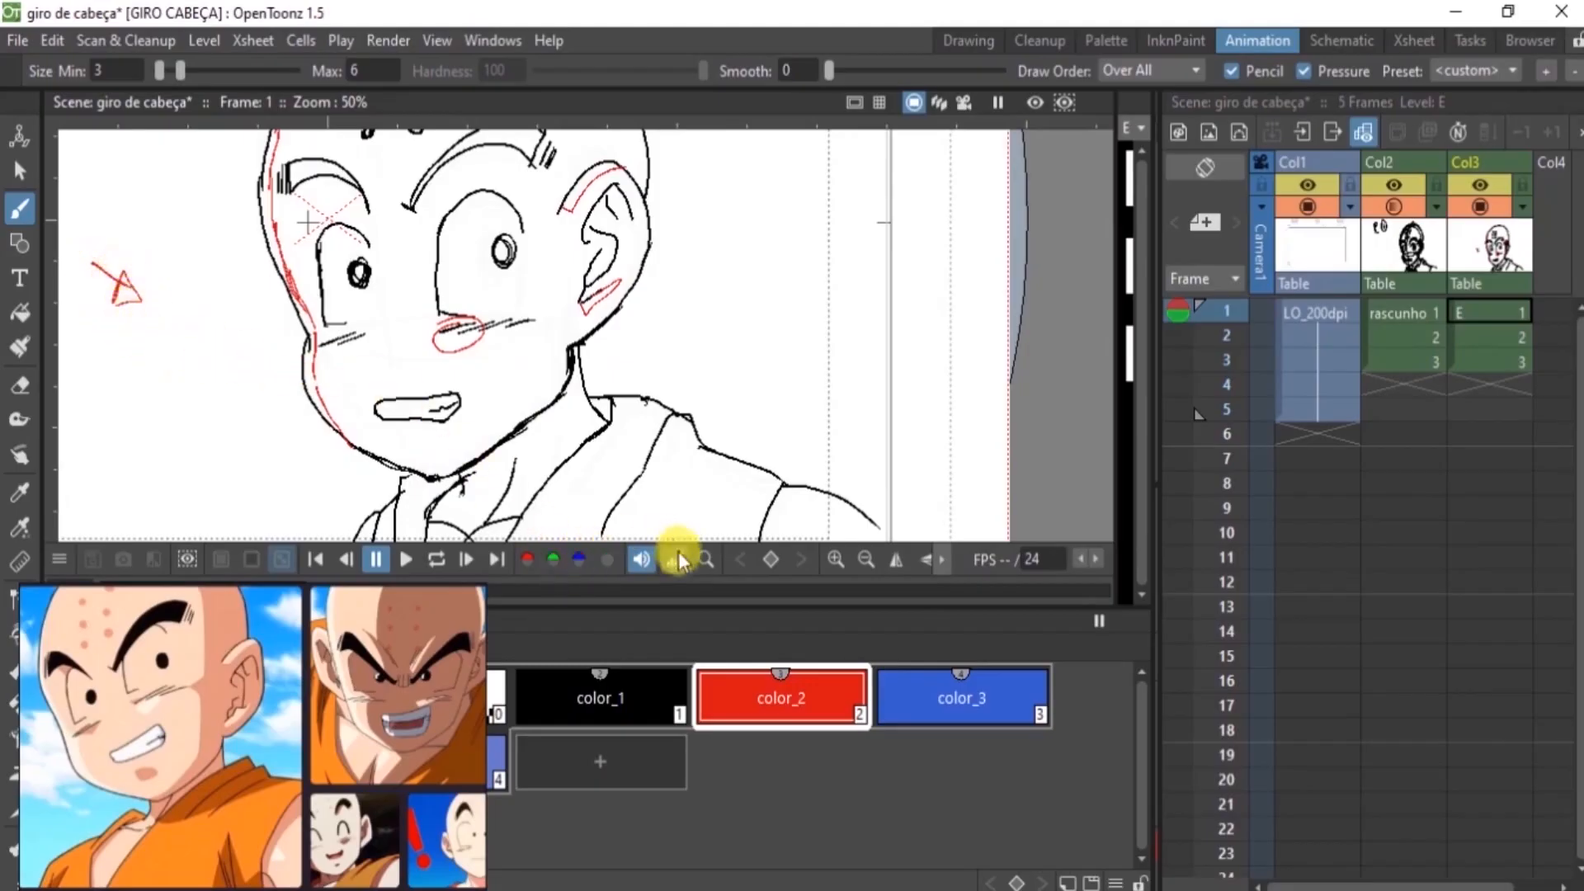
left_click(866, 560)
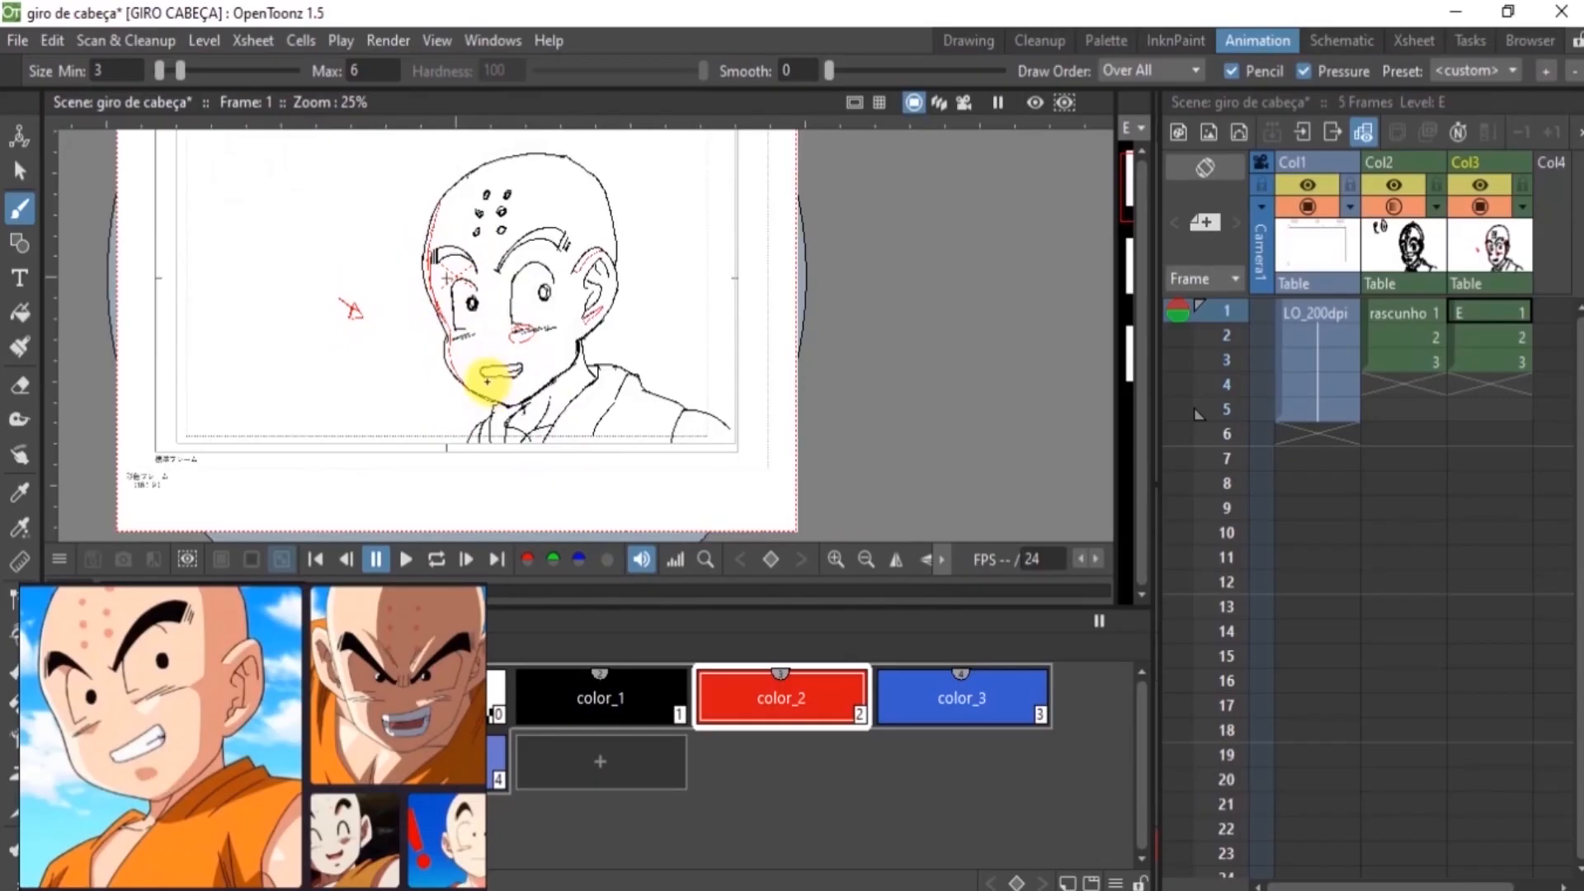
Draw a blue color_3 shadow line on frame 1 from the top of the skull past the eyebrow and cheek to the jaw
left_click(937, 703)
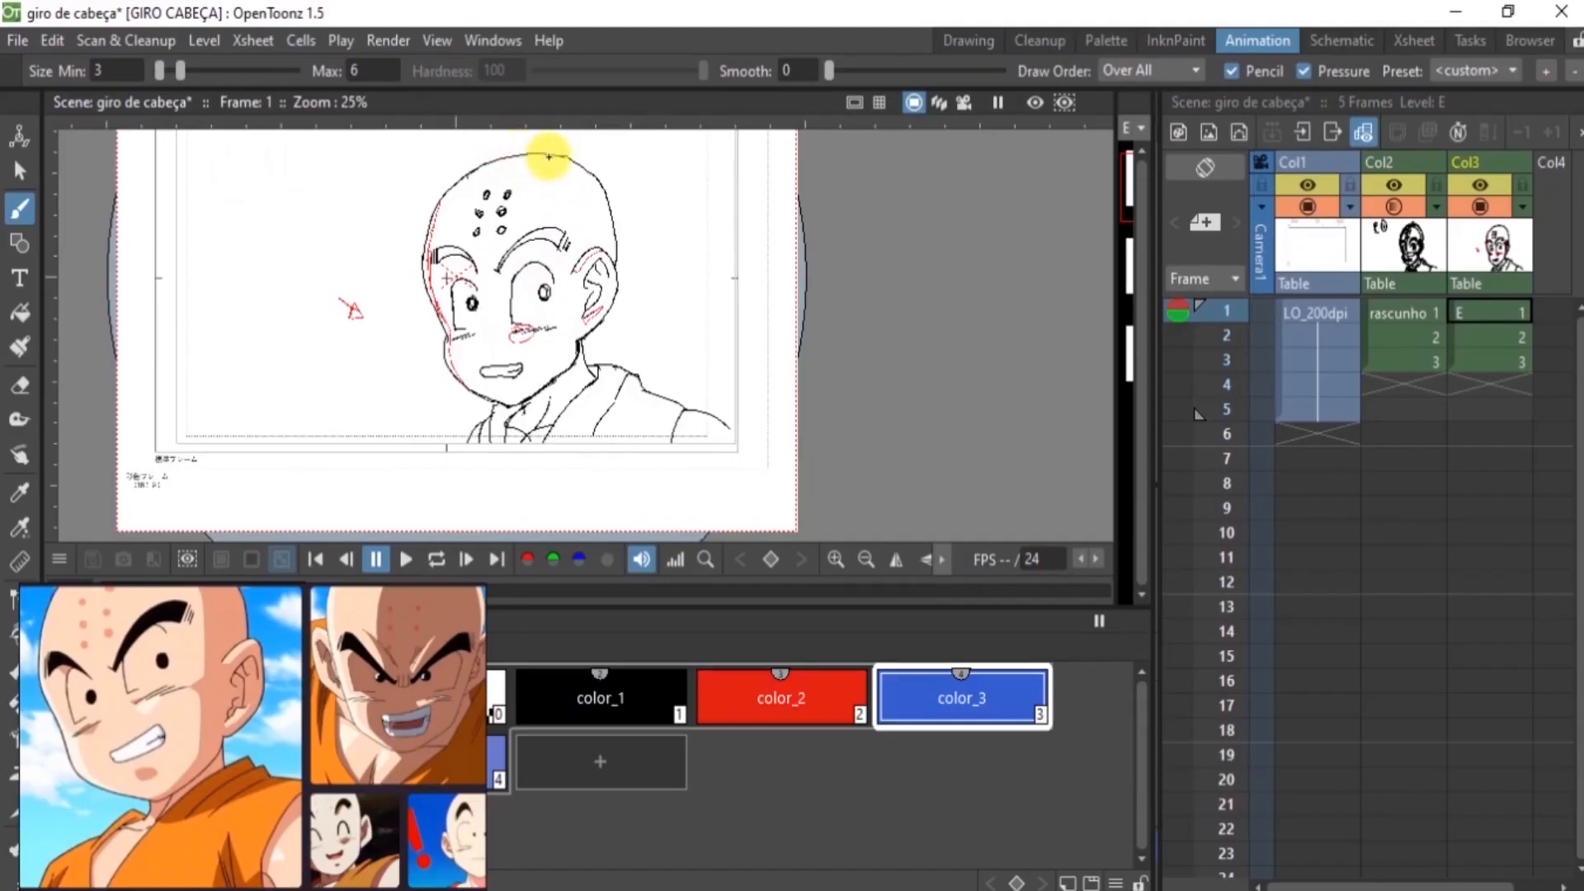
mouse_move(537, 156)
left_mouse_down()
mouse_move(566, 242)
mouse_move(561, 198)
mouse_move(580, 215)
mouse_move(579, 199)
mouse_move(562, 188)
mouse_move(568, 226)
left_mouse_up()
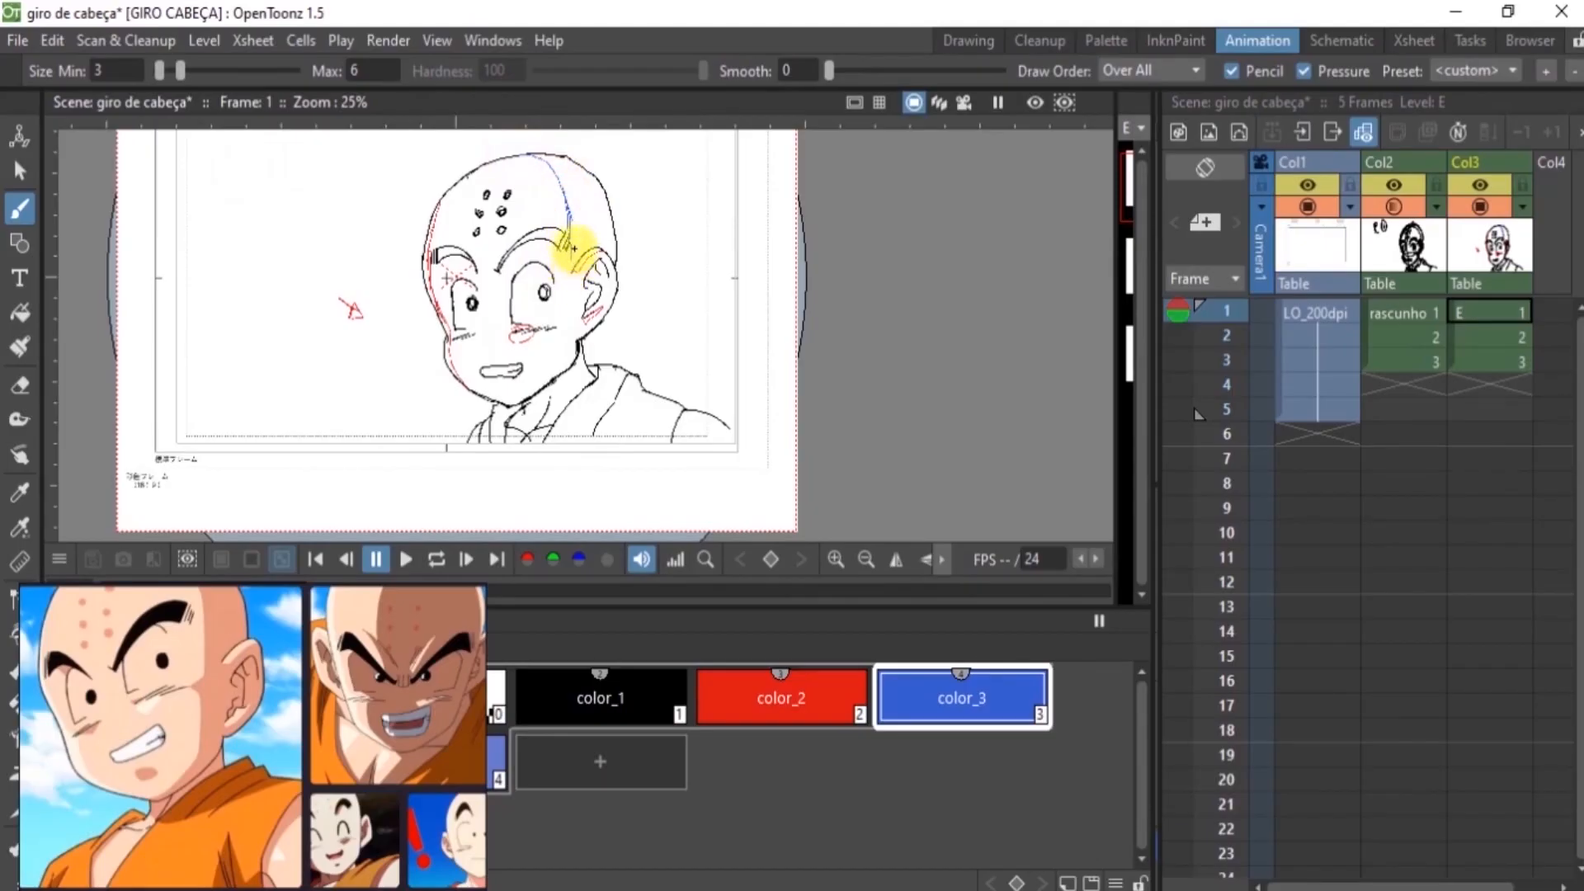
left_click_drag(566, 219, 558, 328)
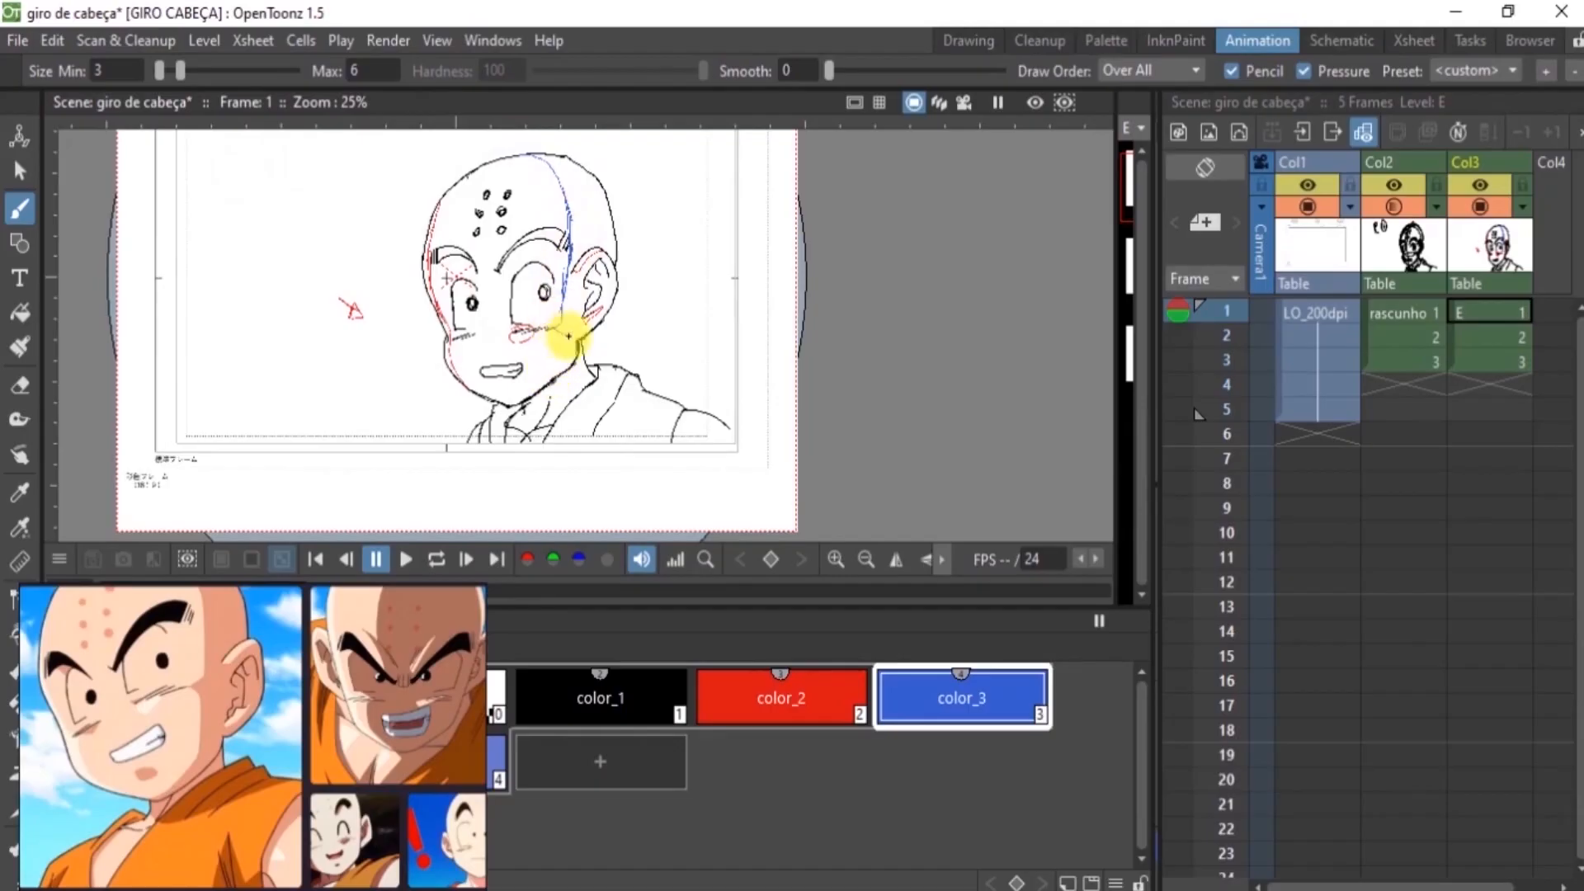
left_click_drag(561, 341, 542, 384)
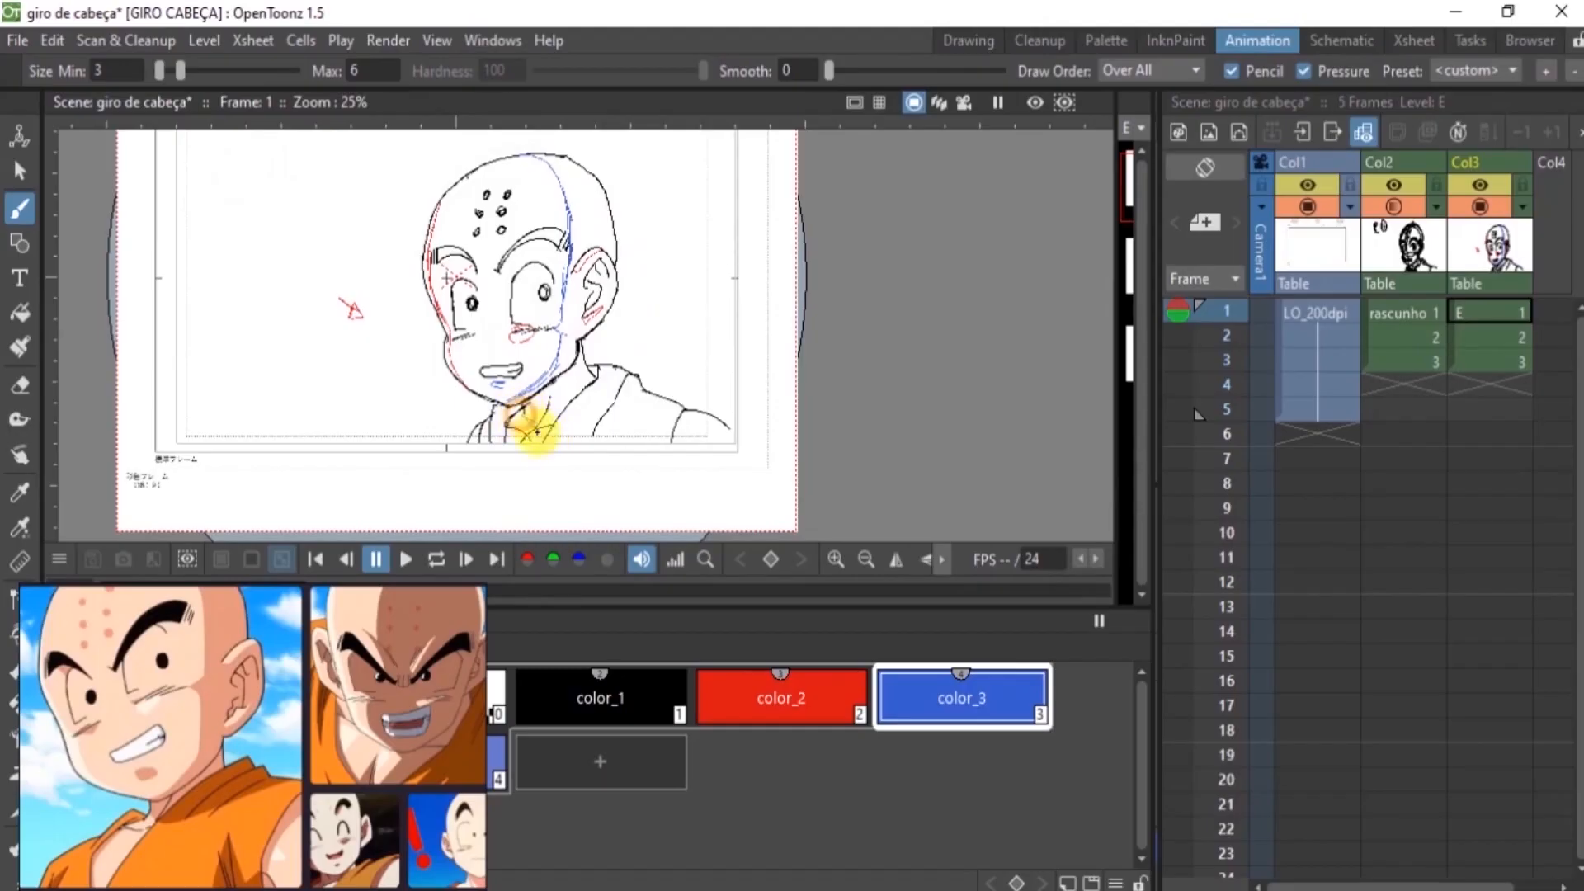
Add blue shadow lines across the neck, the clothing and the shoulder on frame 1
left_click_drag(523, 414, 551, 430)
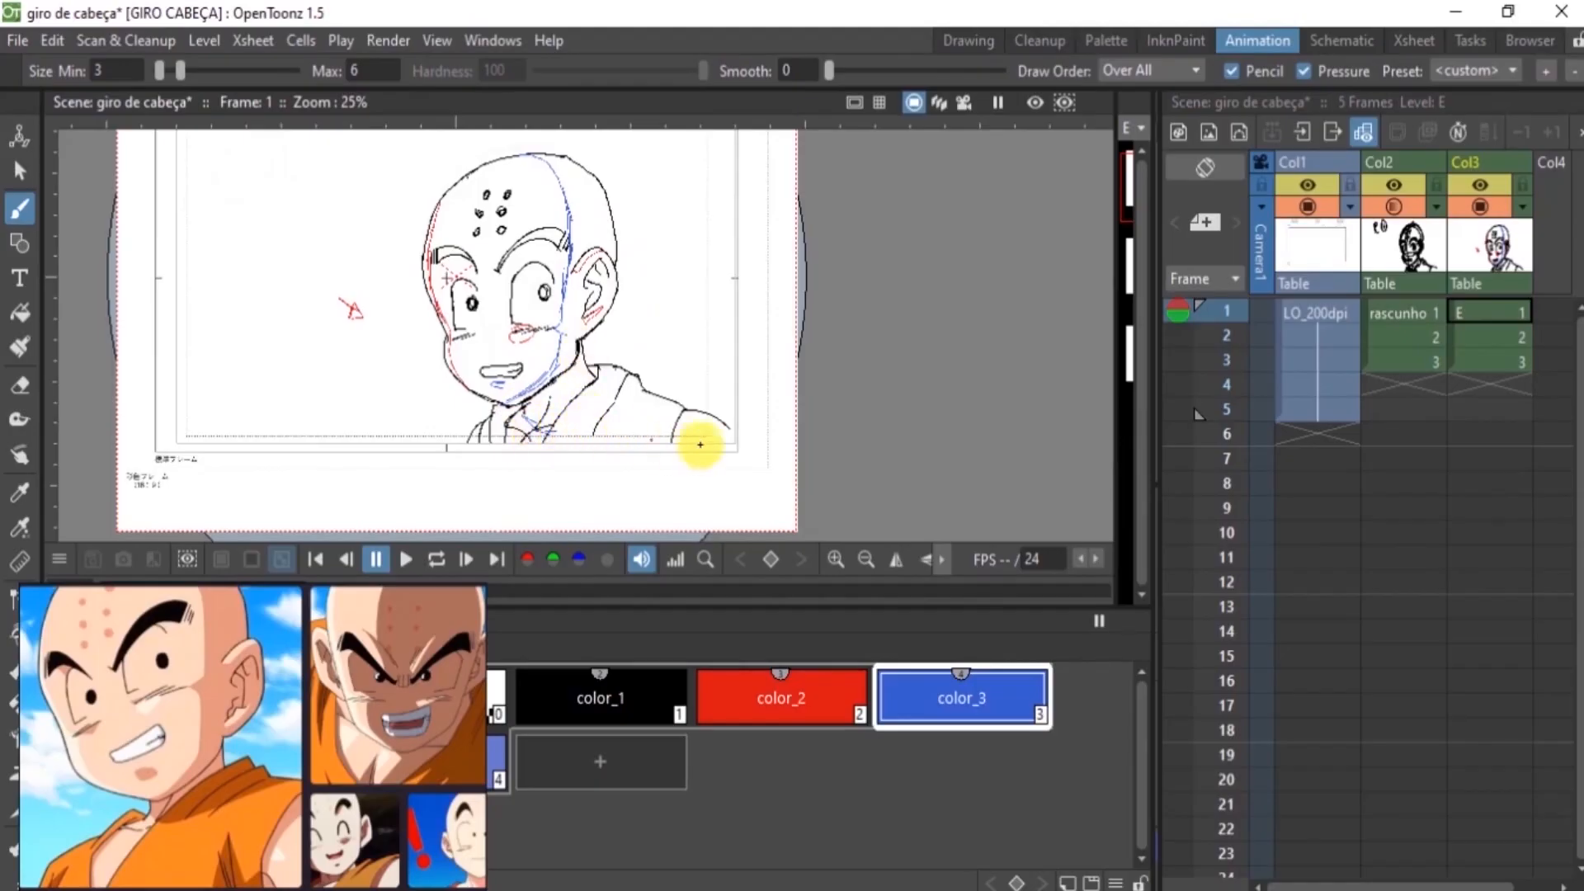
mouse_move(709, 419)
left_mouse_down()
mouse_move(682, 455)
mouse_move(714, 418)
left_mouse_up()
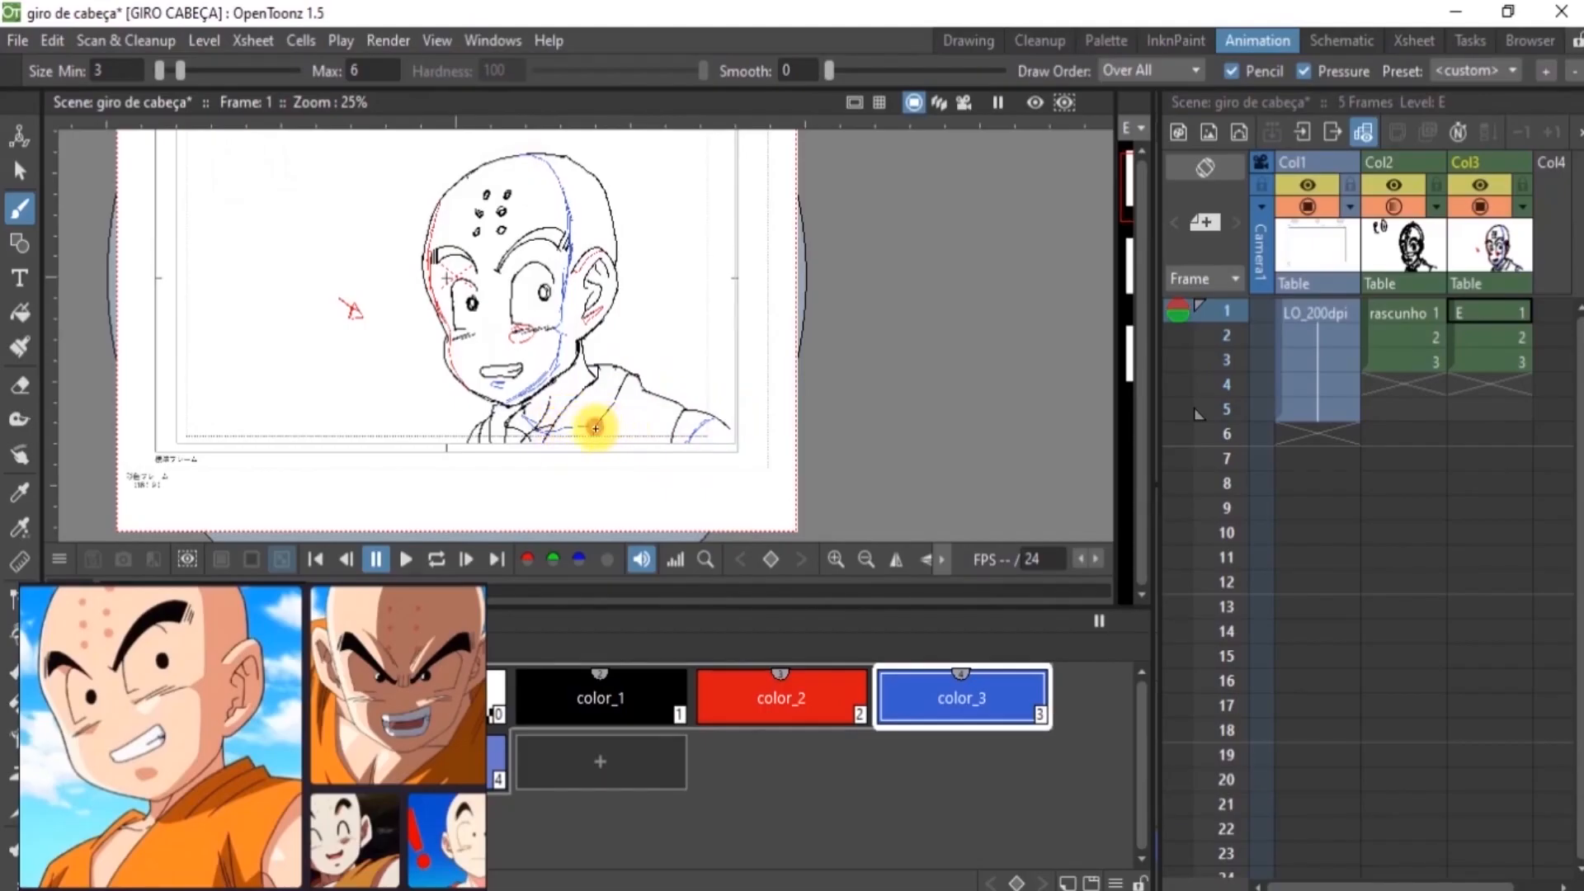
left_click_drag(595, 427, 694, 404)
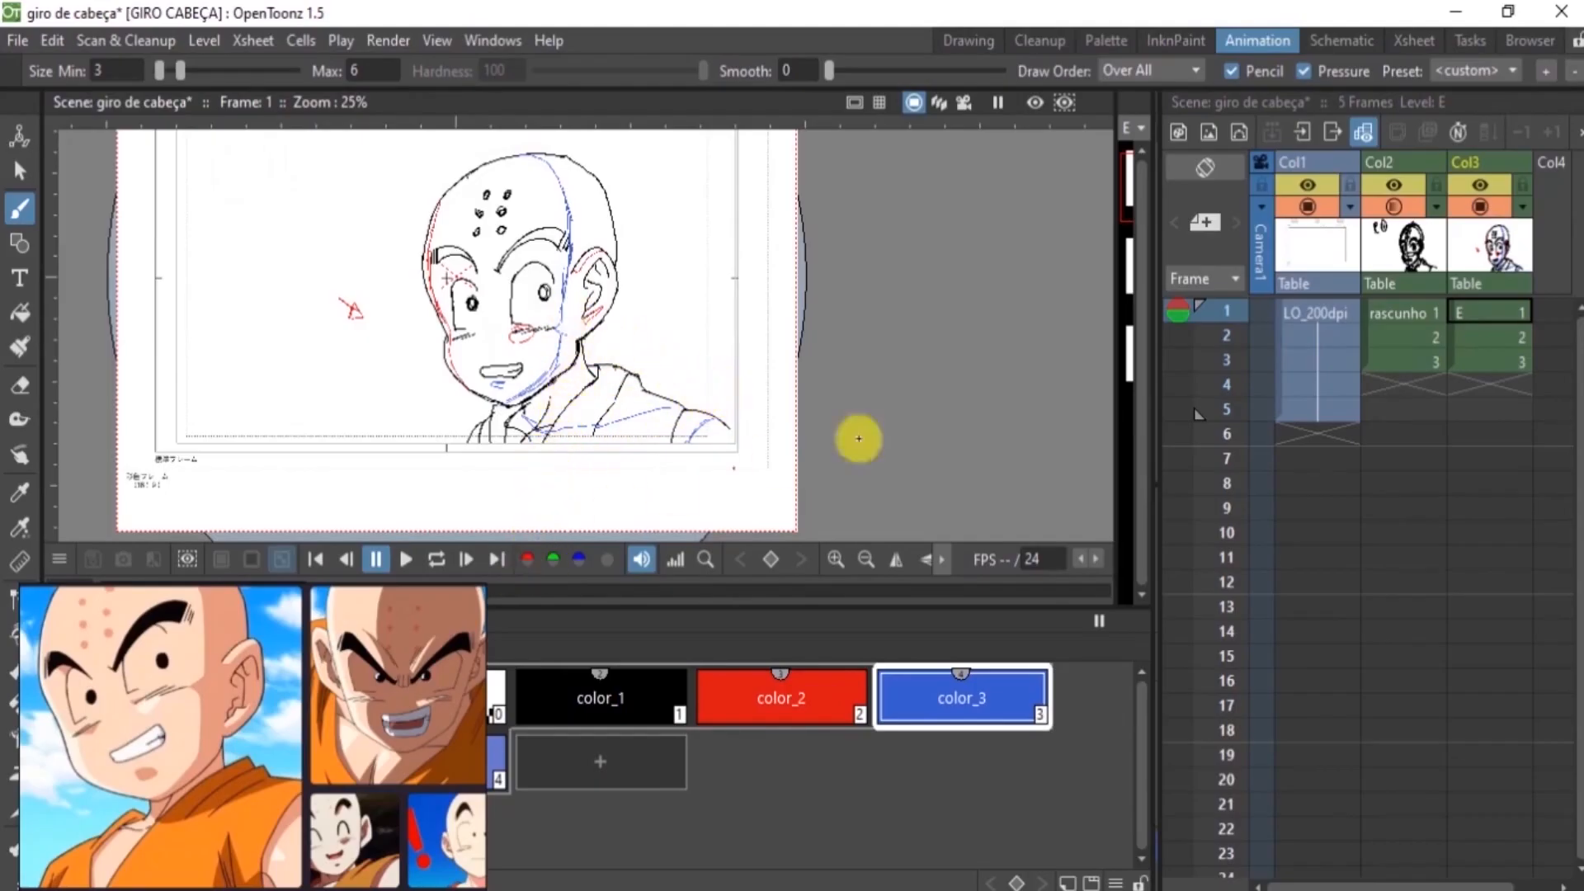
Show frame 1 as an onion skin on frame 2 and draw the face's highlight lines in red color_2
left_click(1478, 335)
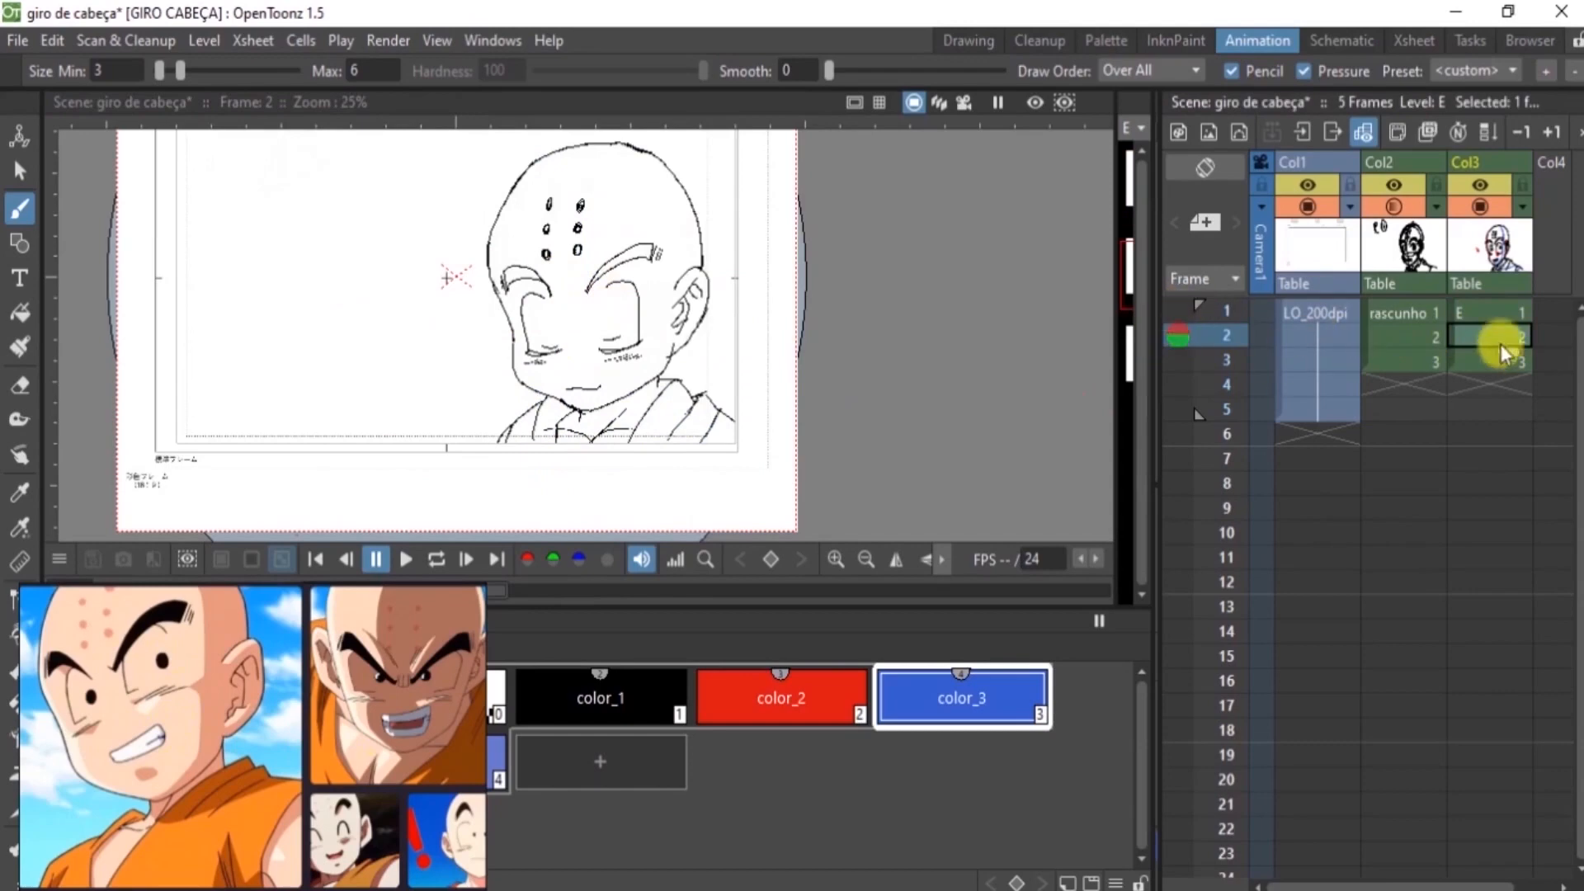
left_click(1178, 310)
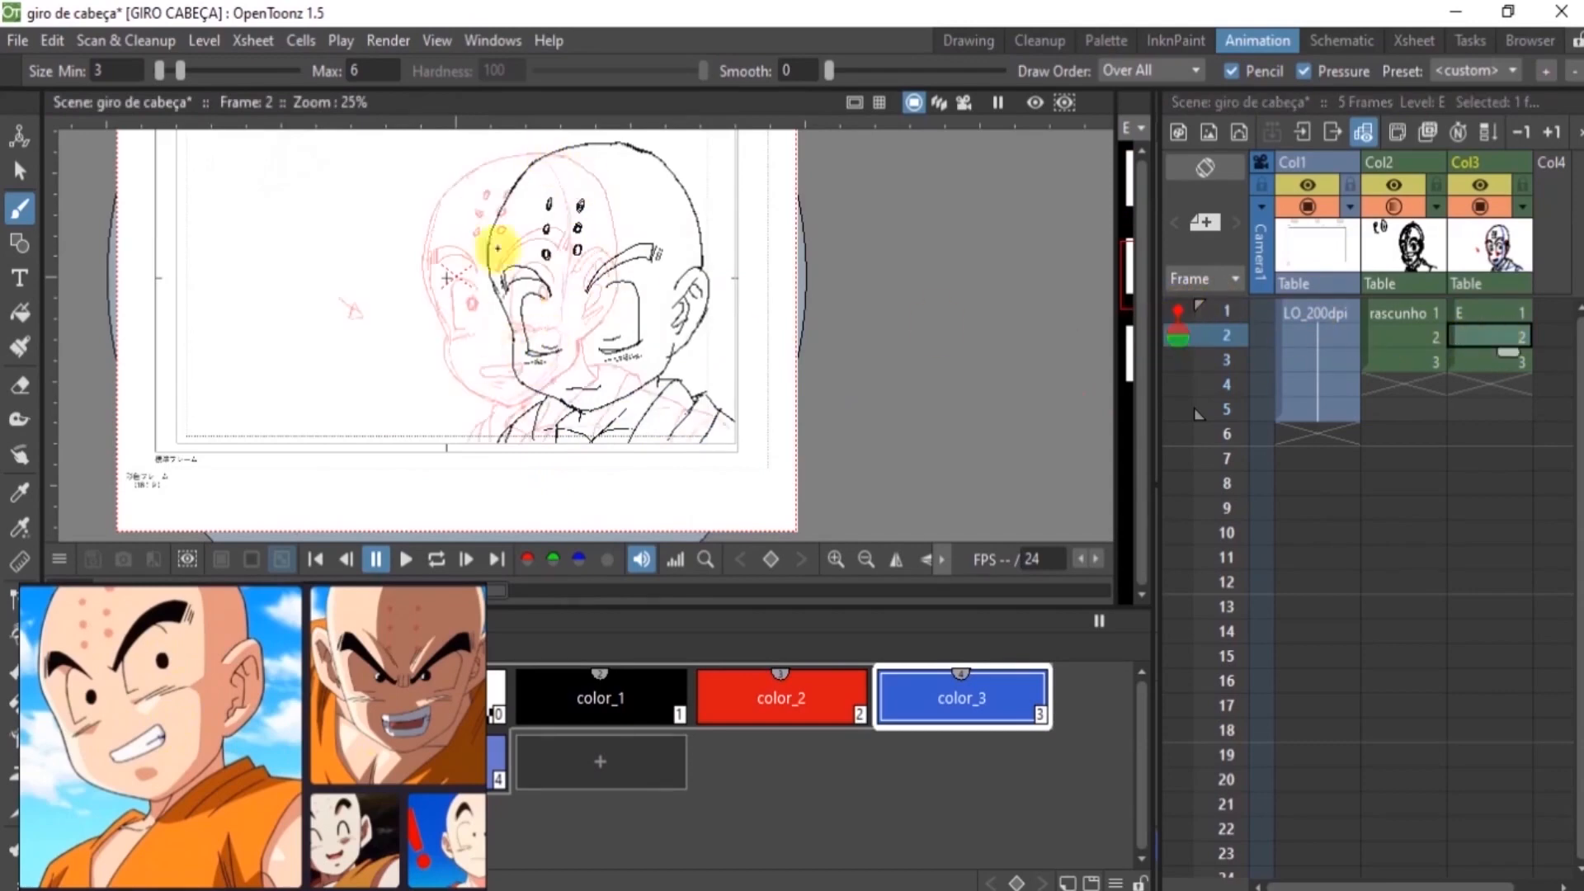
left_click(717, 693)
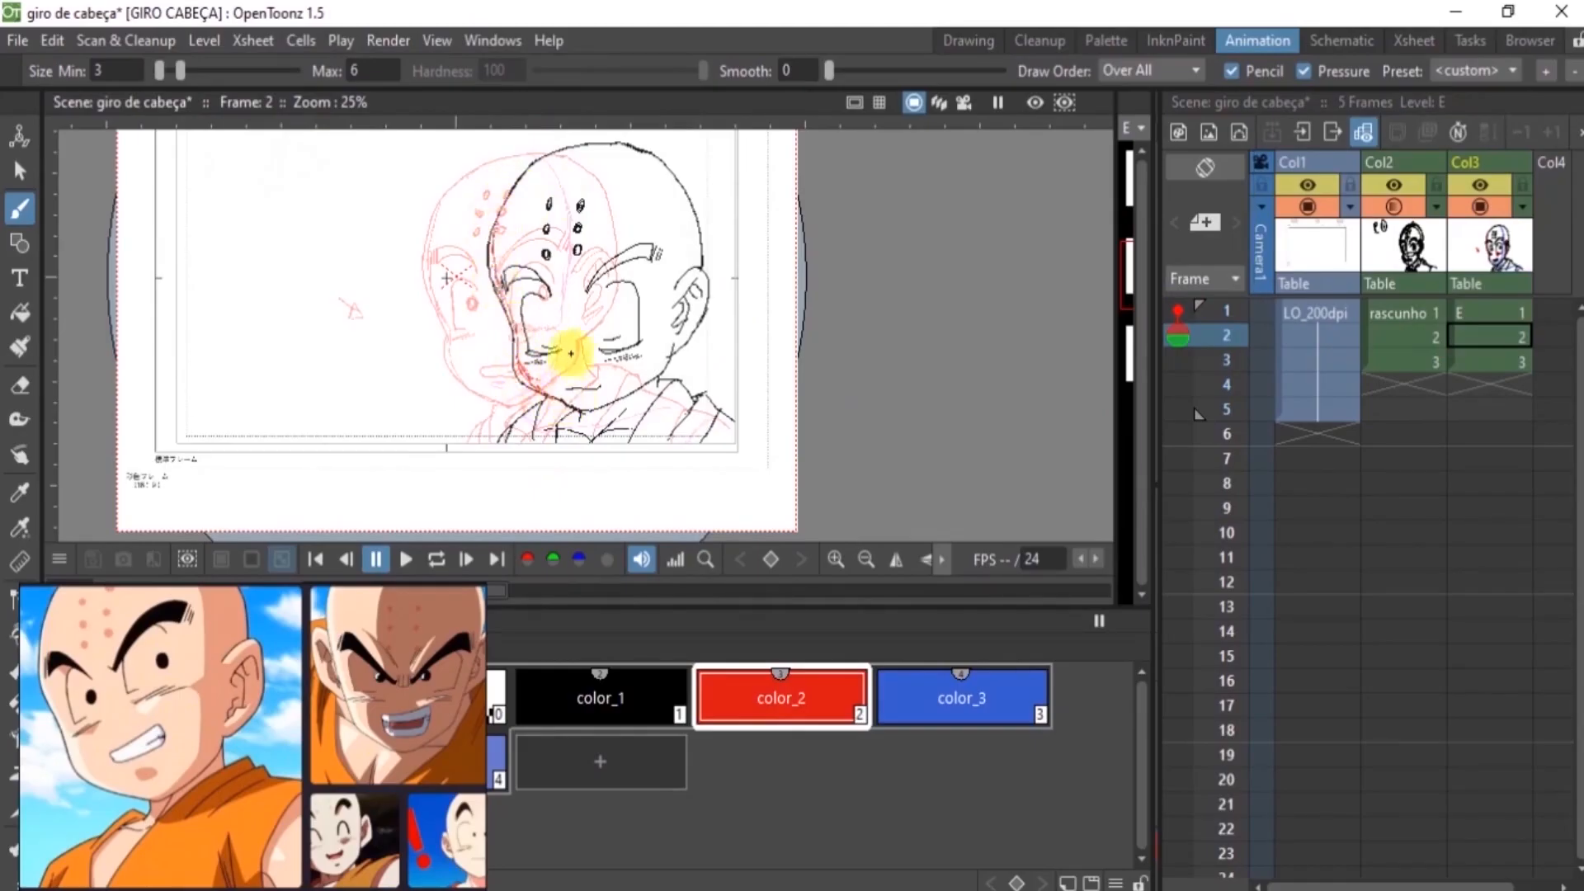
left_click_drag(568, 388, 602, 384)
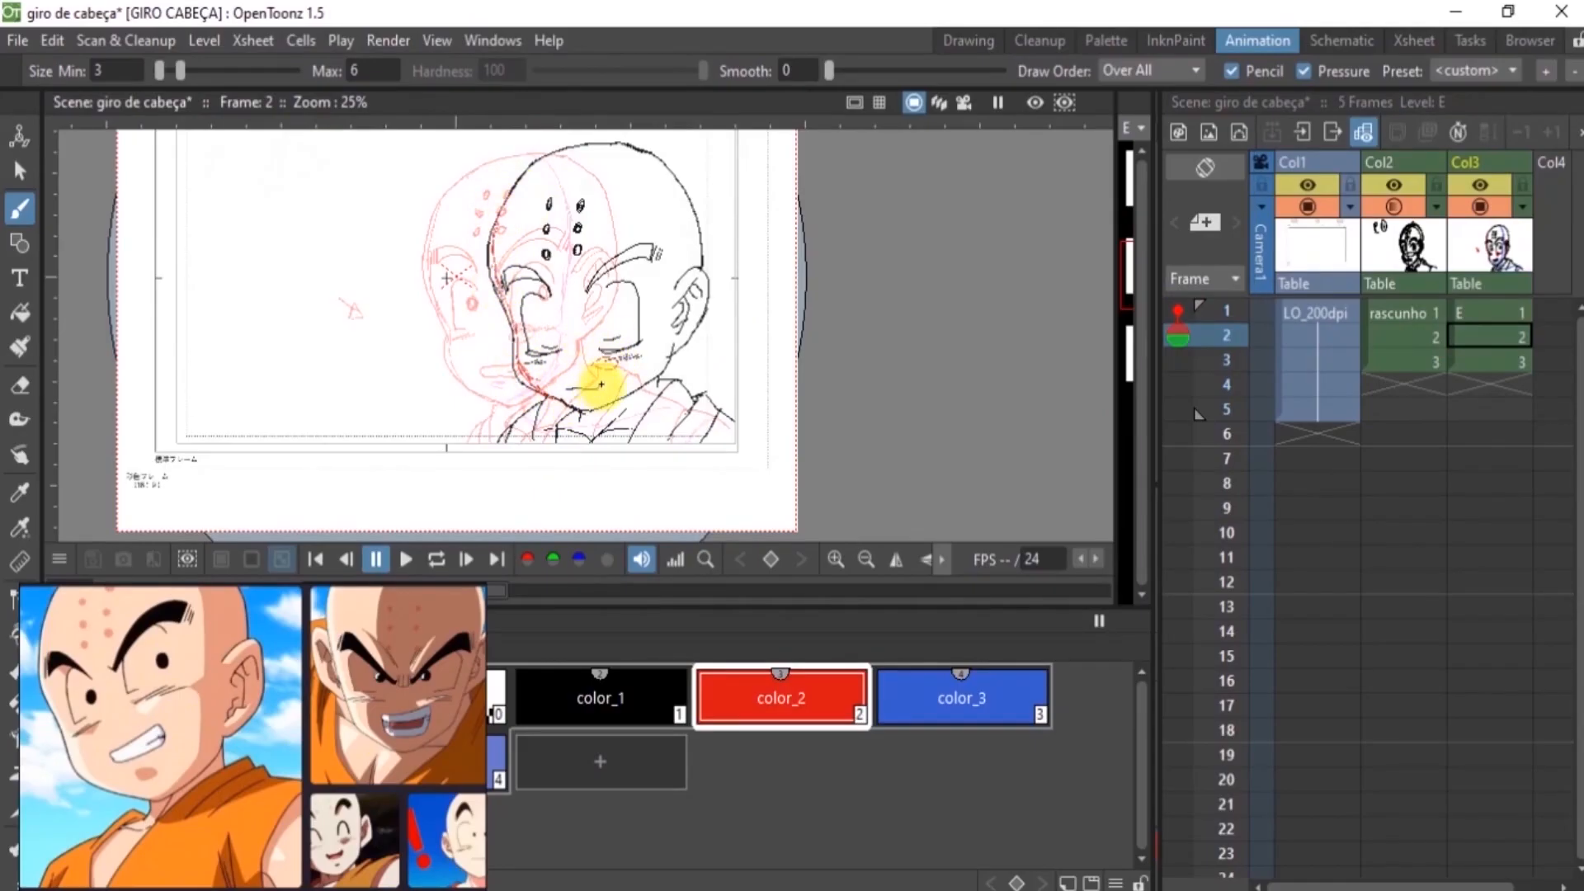
Draw the blue color_3 shadow line on frame 2 from the top of the skull down to the chin
left_click(919, 689)
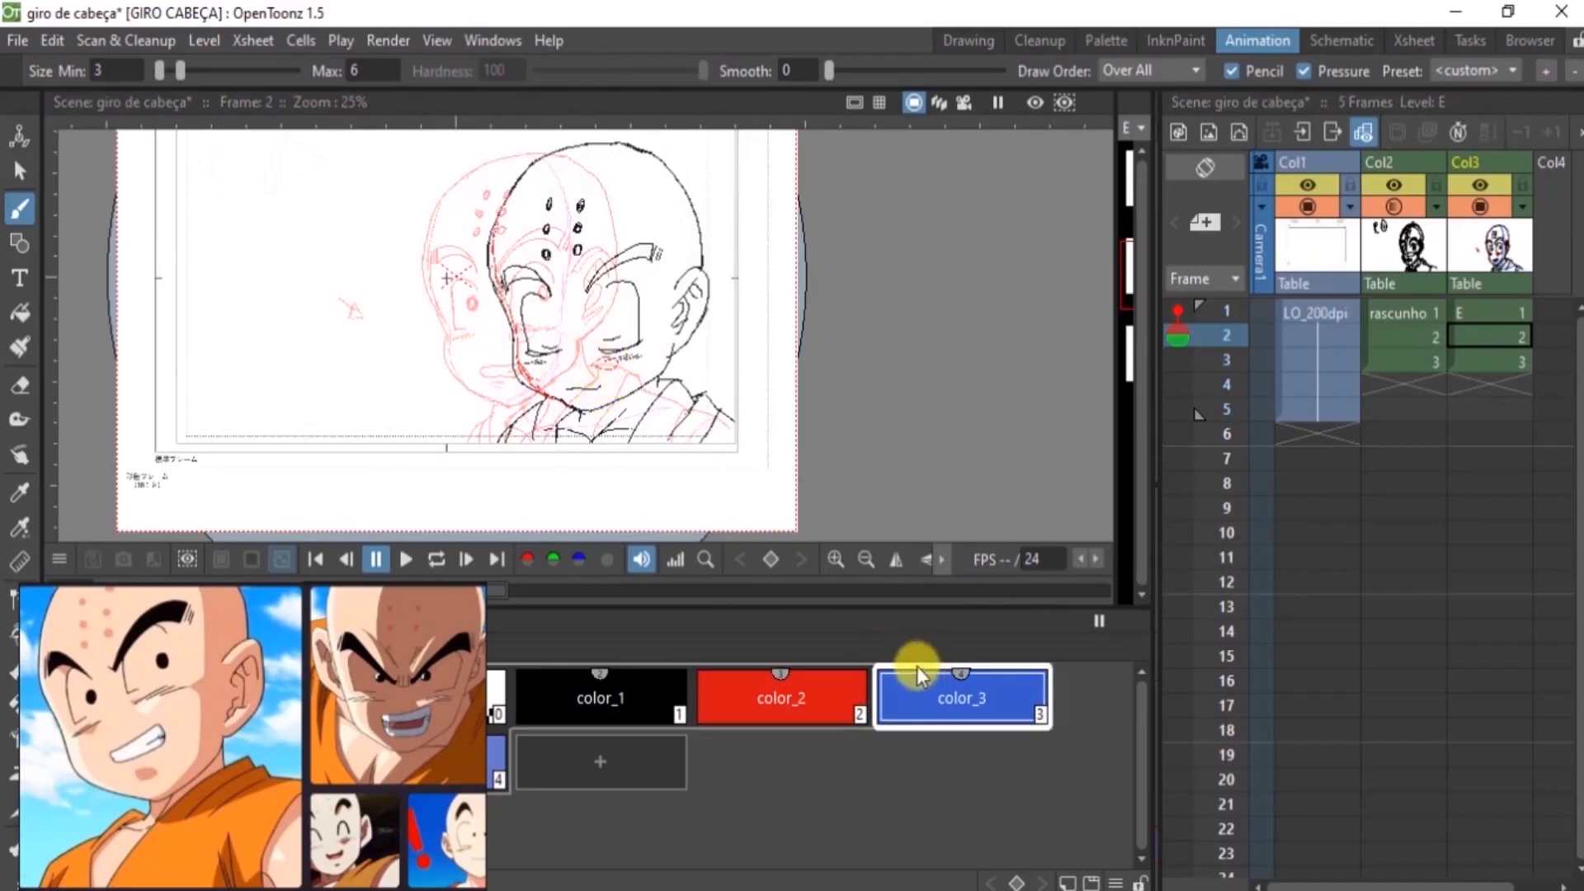
mouse_move(580, 151)
left_mouse_down()
mouse_move(624, 155)
mouse_move(664, 218)
mouse_move(669, 303)
left_mouse_up()
mouse_move(662, 226)
left_mouse_down()
mouse_move(641, 348)
mouse_move(655, 361)
mouse_move(602, 401)
mouse_move(575, 395)
left_mouse_up()
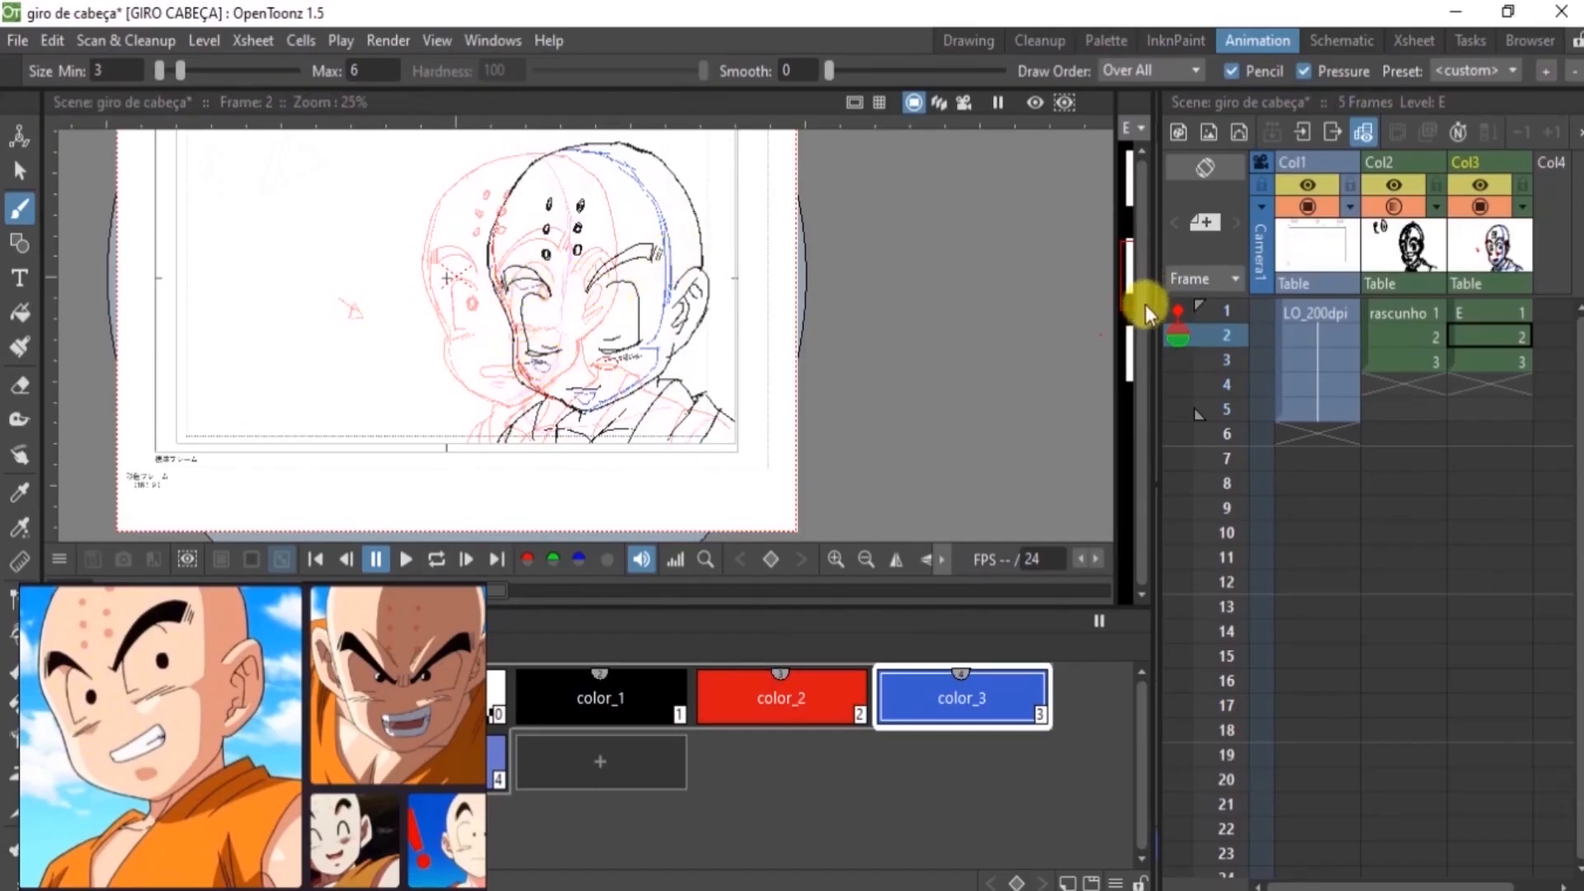
Check the shading guides on frame 1, then draw the red color_2 highlight line from forehead to cheek on frame 3
left_click(1482, 312)
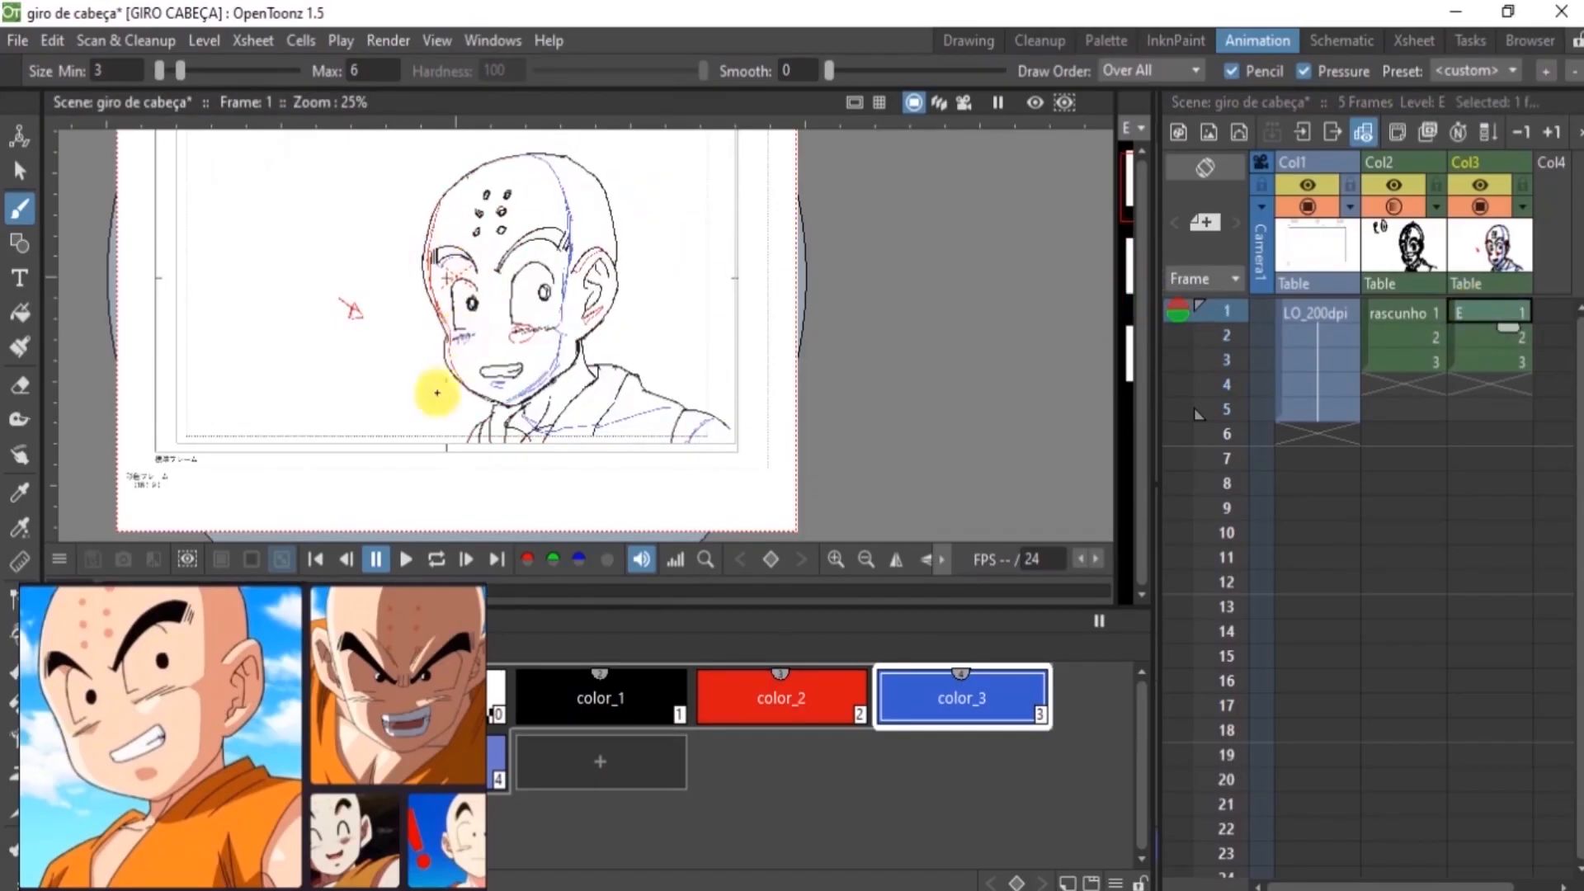
left_click(1494, 362)
left_click(729, 691)
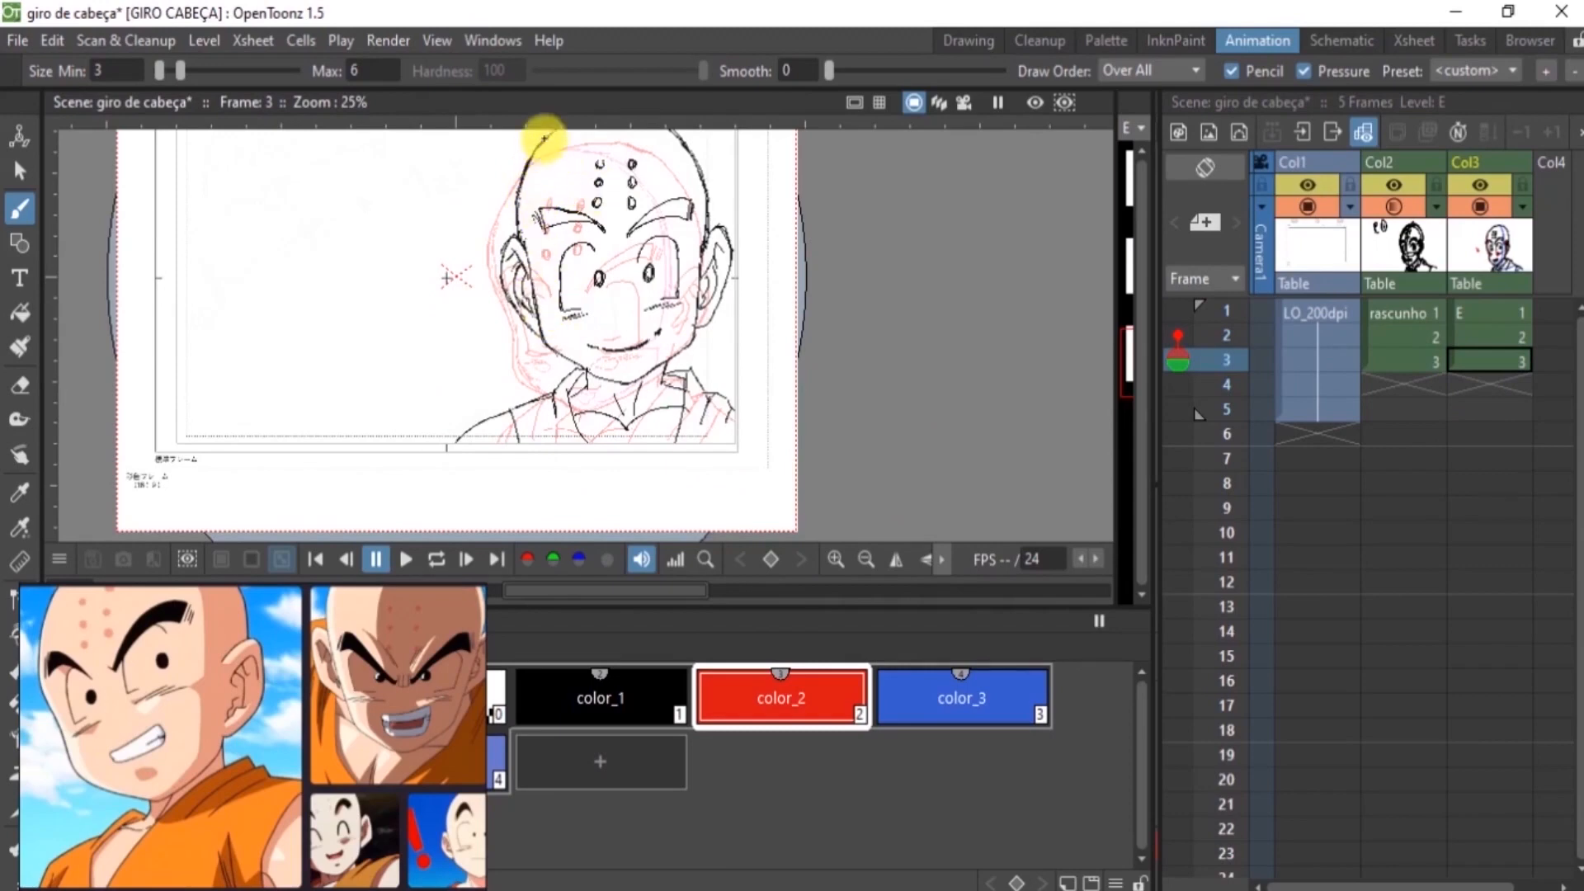
mouse_move(542, 144)
left_mouse_down()
mouse_move(520, 262)
mouse_move(549, 328)
left_mouse_up()
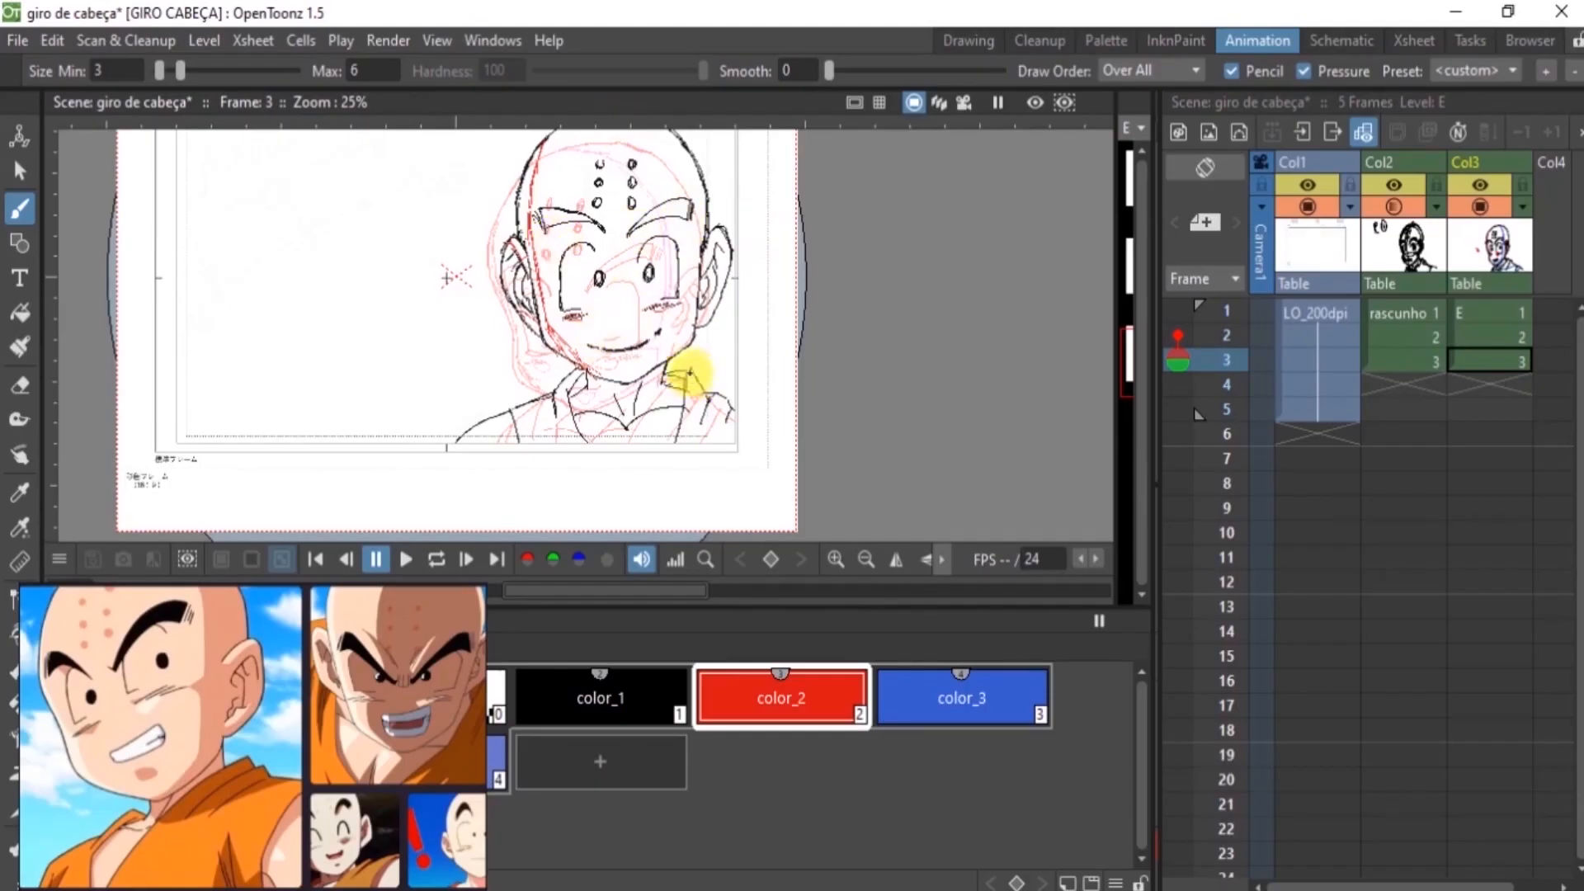
Draw the blue color_3 shadow lines on frame 3 along the head, below the mouth and across the neck and clothing
left_click(922, 695)
key("space")
left_click_drag(691, 274, 691, 328)
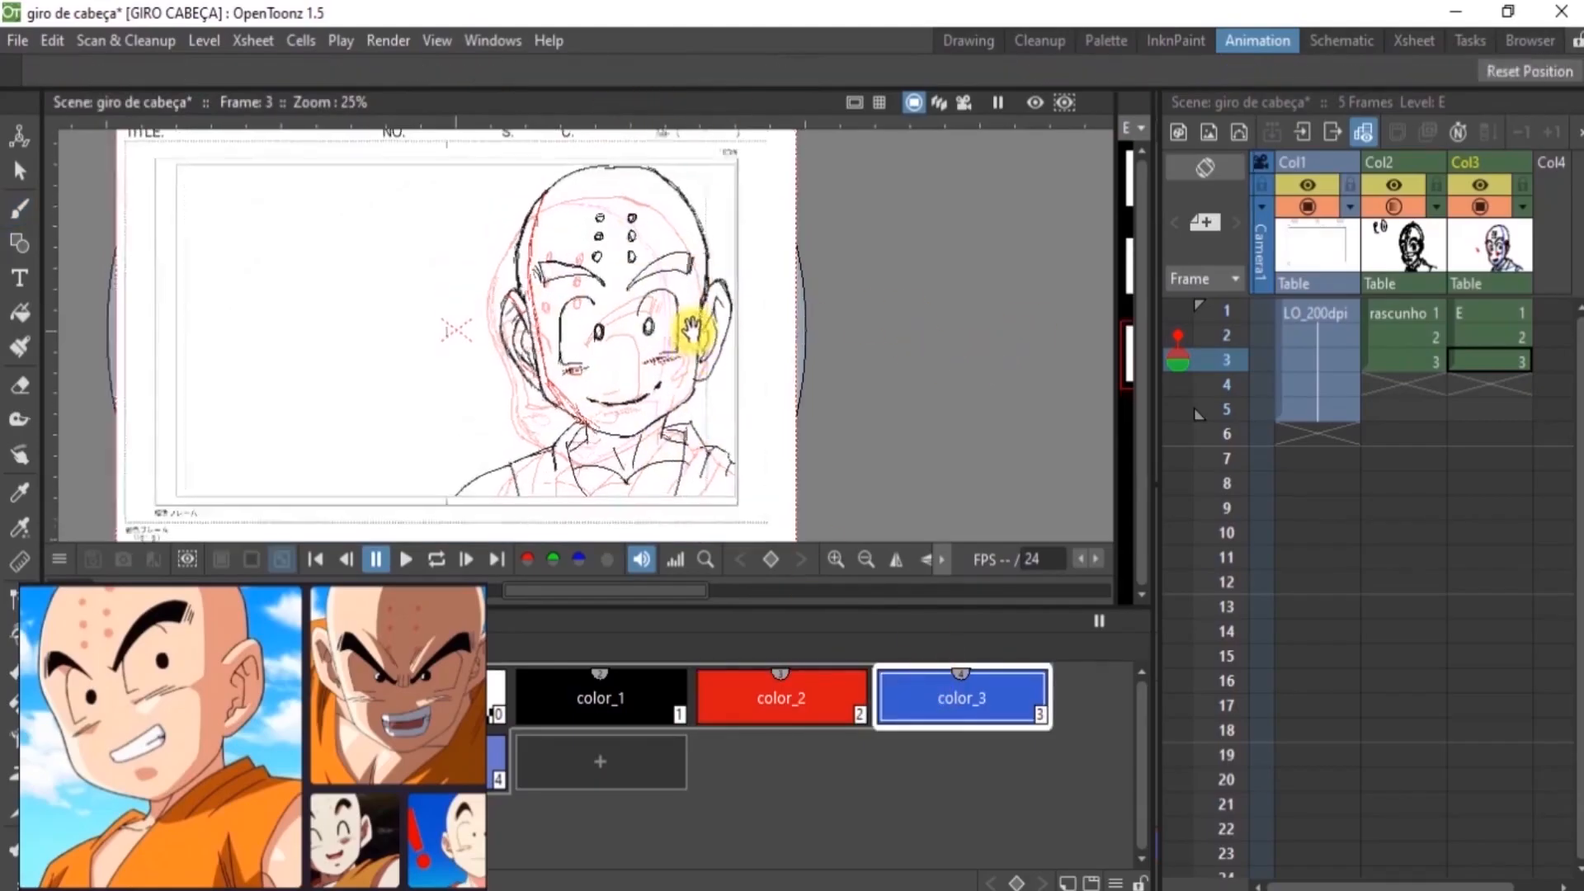
mouse_move(619, 165)
left_mouse_down()
mouse_move(654, 184)
mouse_move(689, 240)
mouse_move(692, 345)
mouse_move(689, 371)
mouse_move(619, 417)
left_mouse_up()
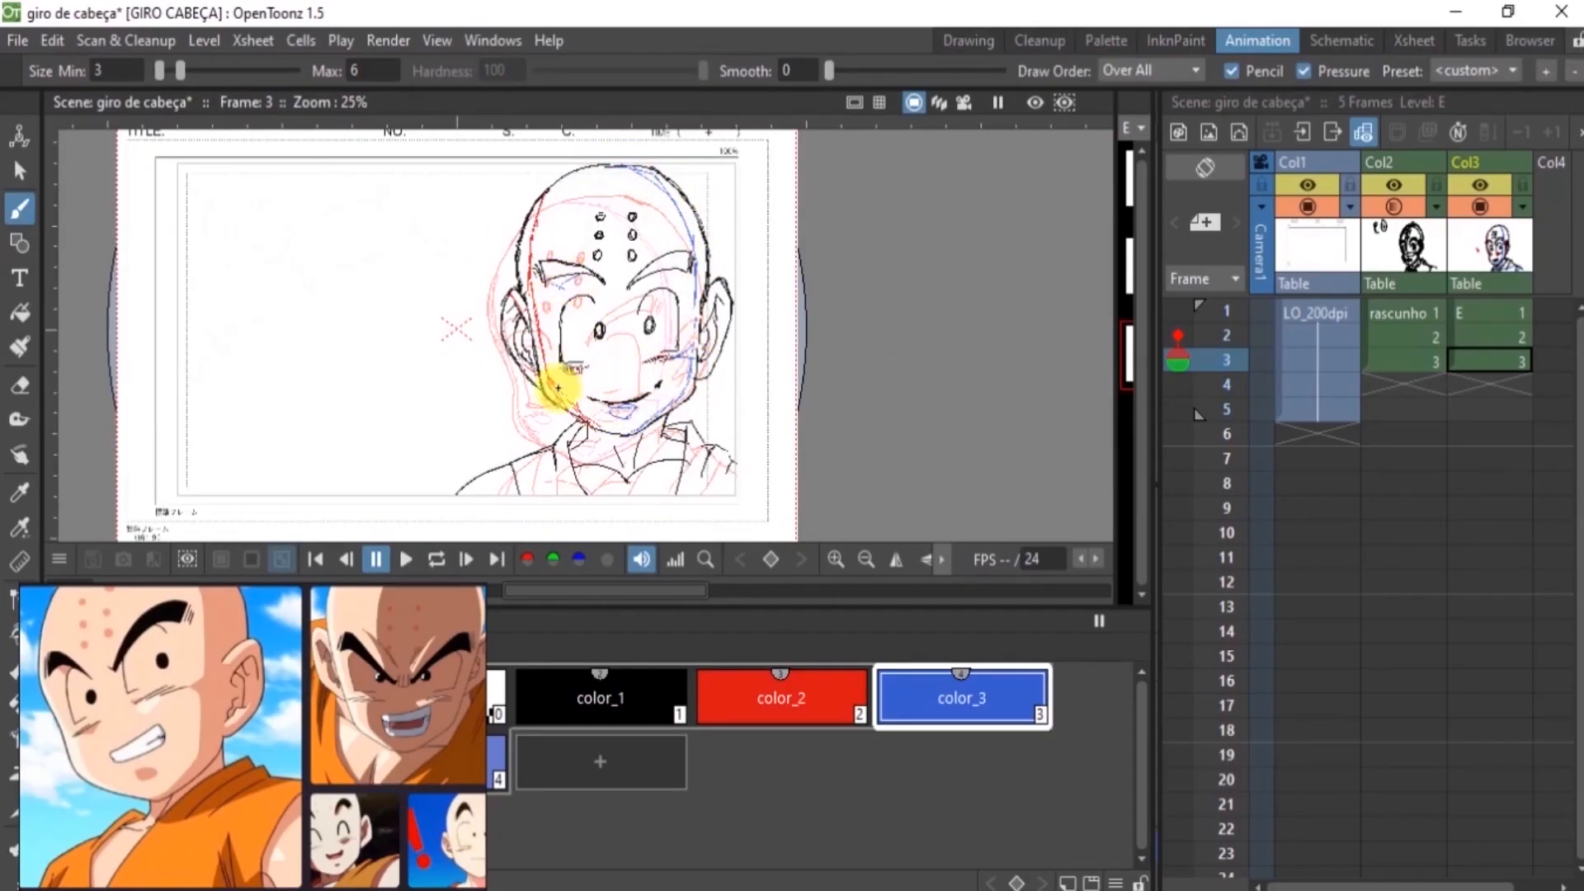
mouse_move(590, 429)
left_mouse_down()
mouse_move(636, 488)
mouse_move(739, 463)
left_mouse_up()
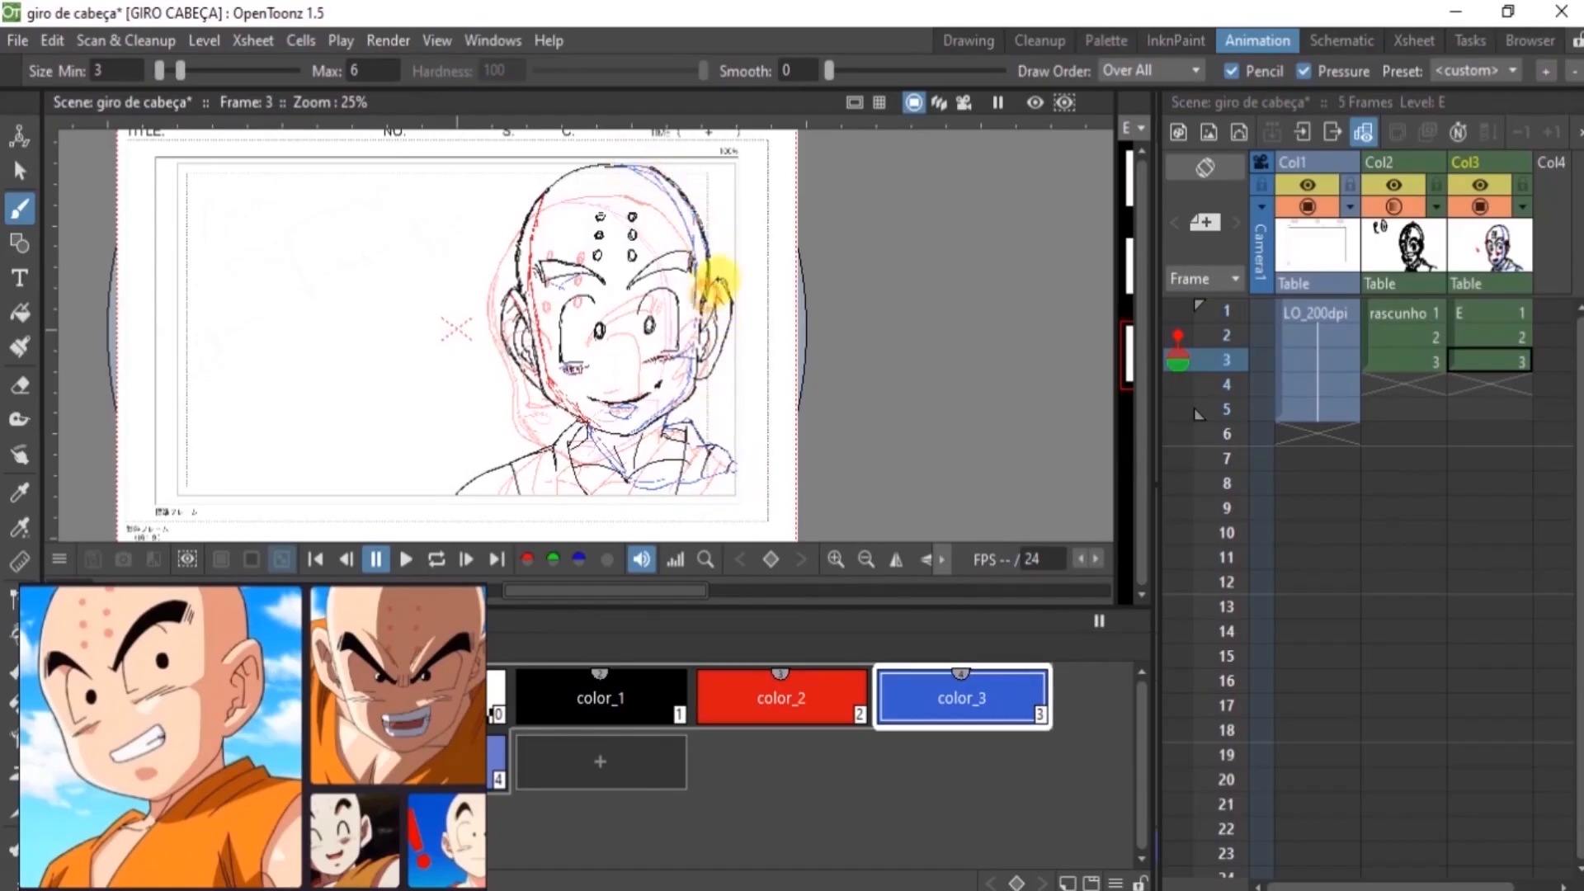
Add the blue color_3 shadow line across the clothing on frame 2
left_click(768, 681)
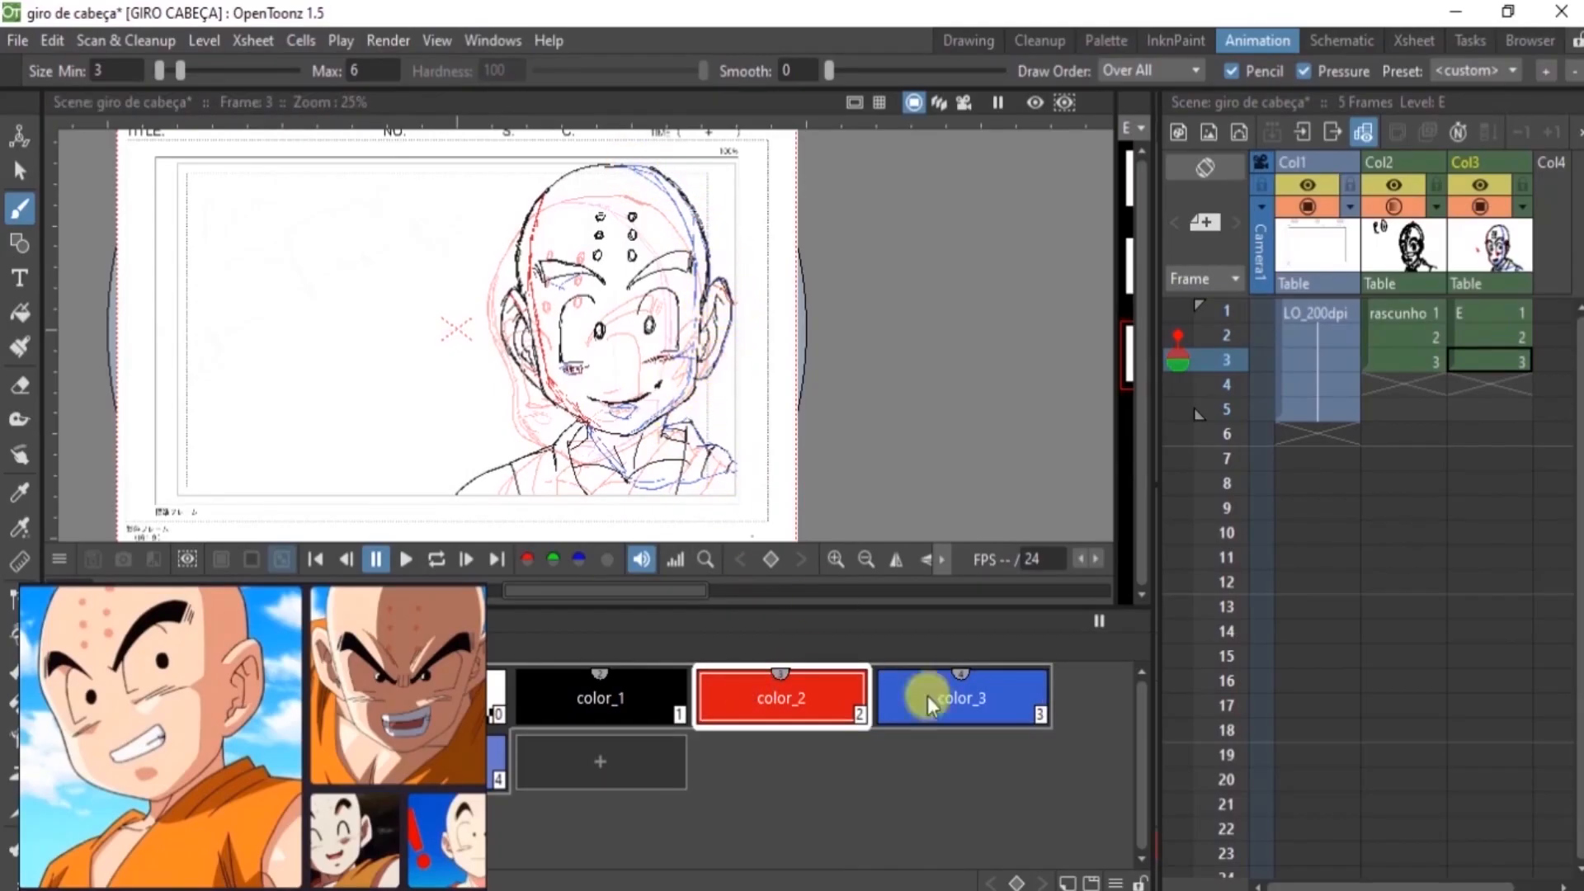
left_click(1481, 337)
left_click(948, 697)
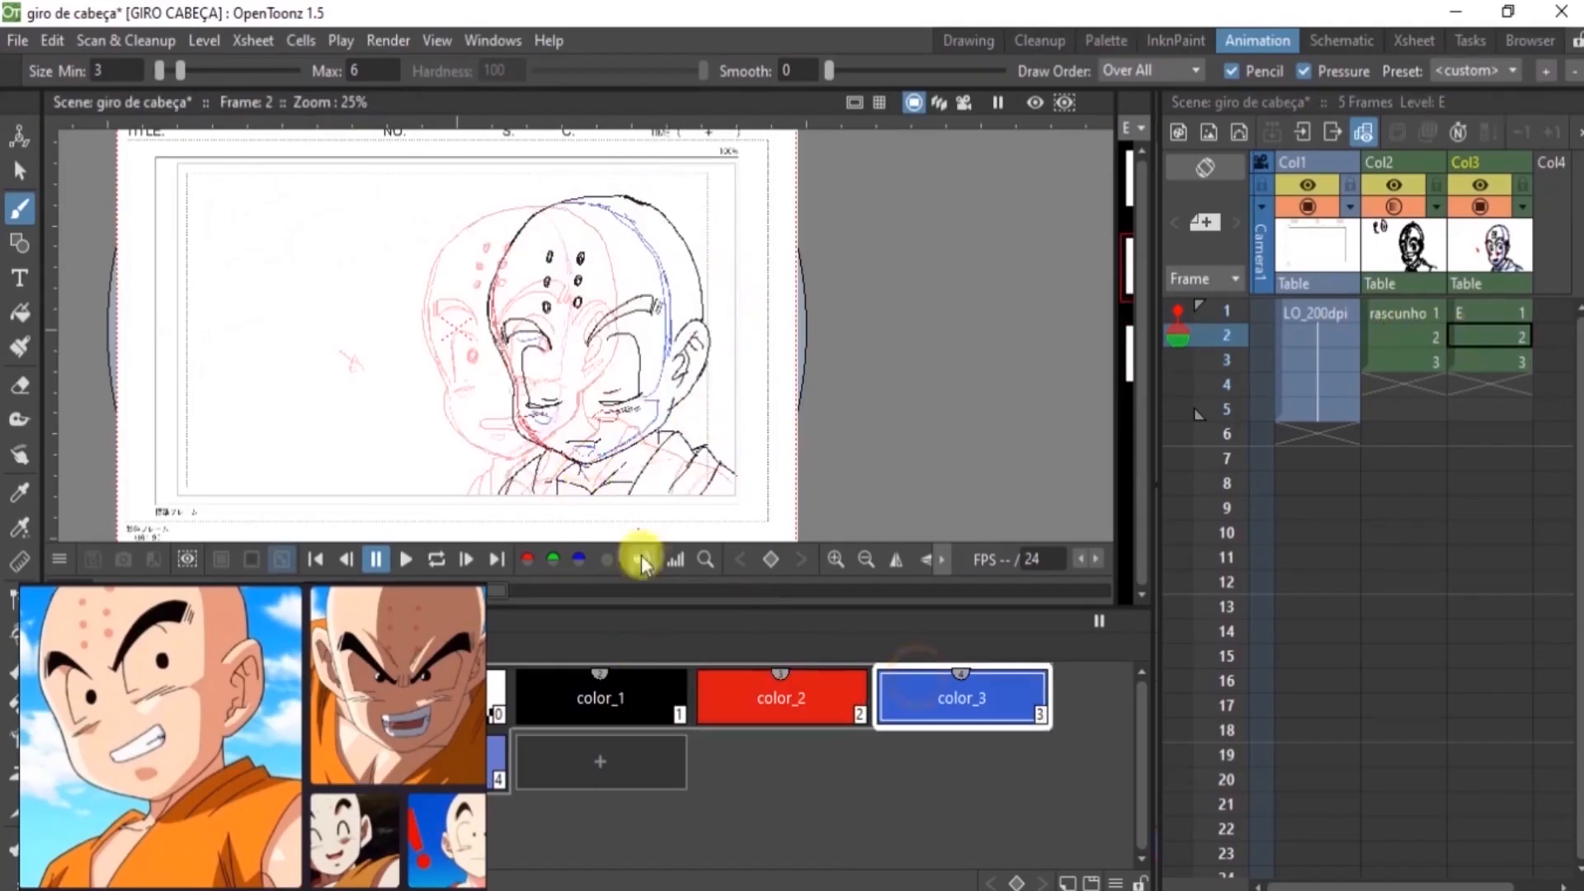
mouse_move(692, 492)
left_mouse_down()
mouse_move(606, 492)
mouse_move(736, 478)
left_mouse_up()
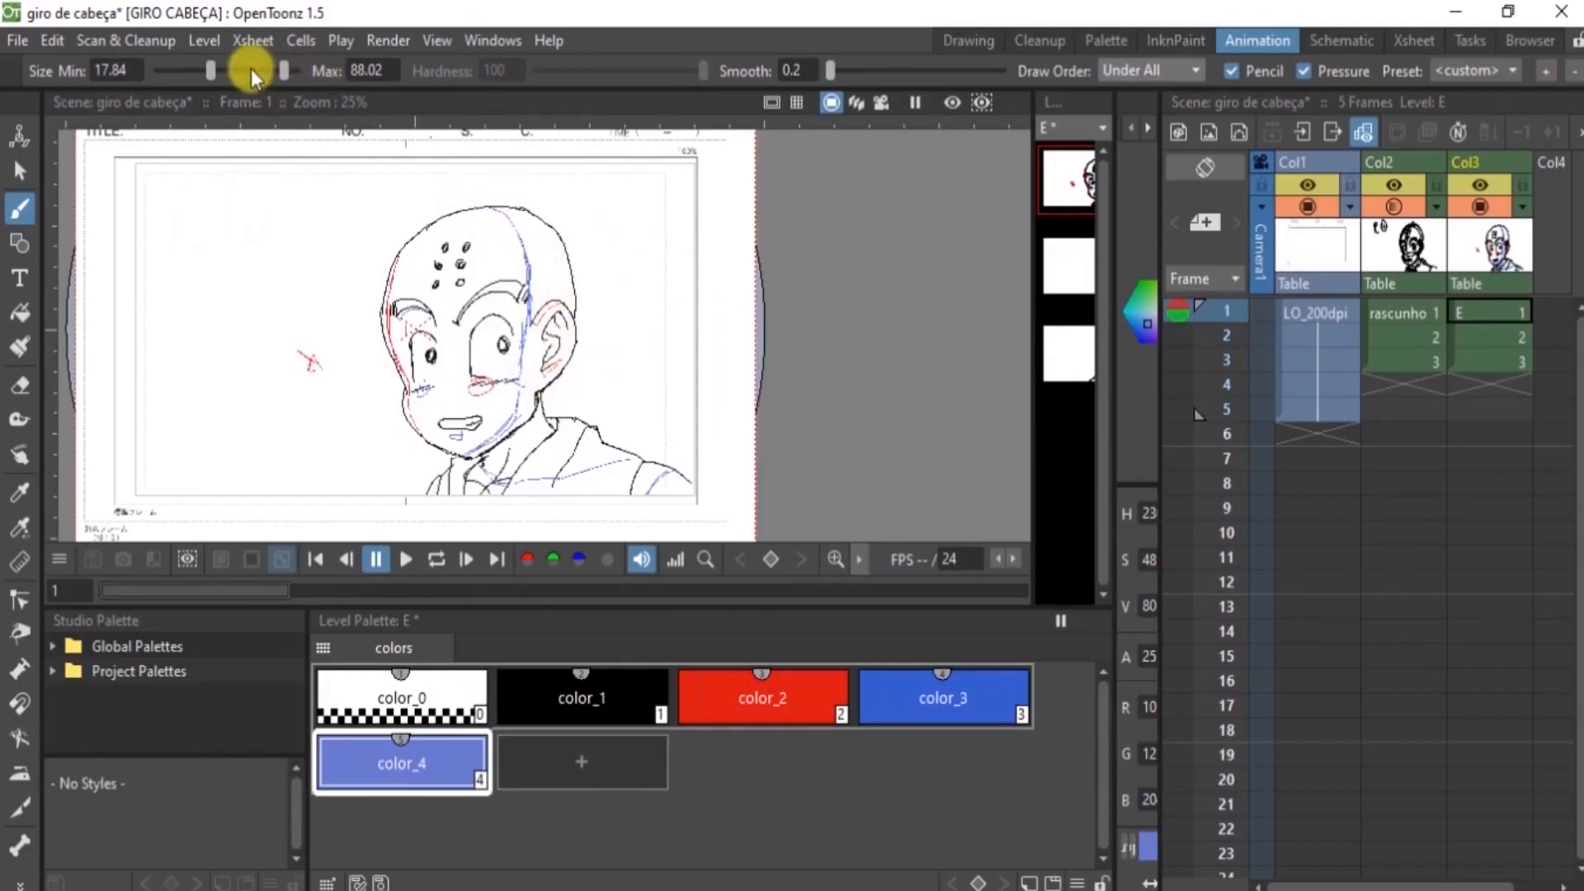
Set the brush's minimum size to 26.59 with draw order Under All, and paint the back-of-head shadow on frame 1 with color_4
left_click_drag(211, 70, 231, 70)
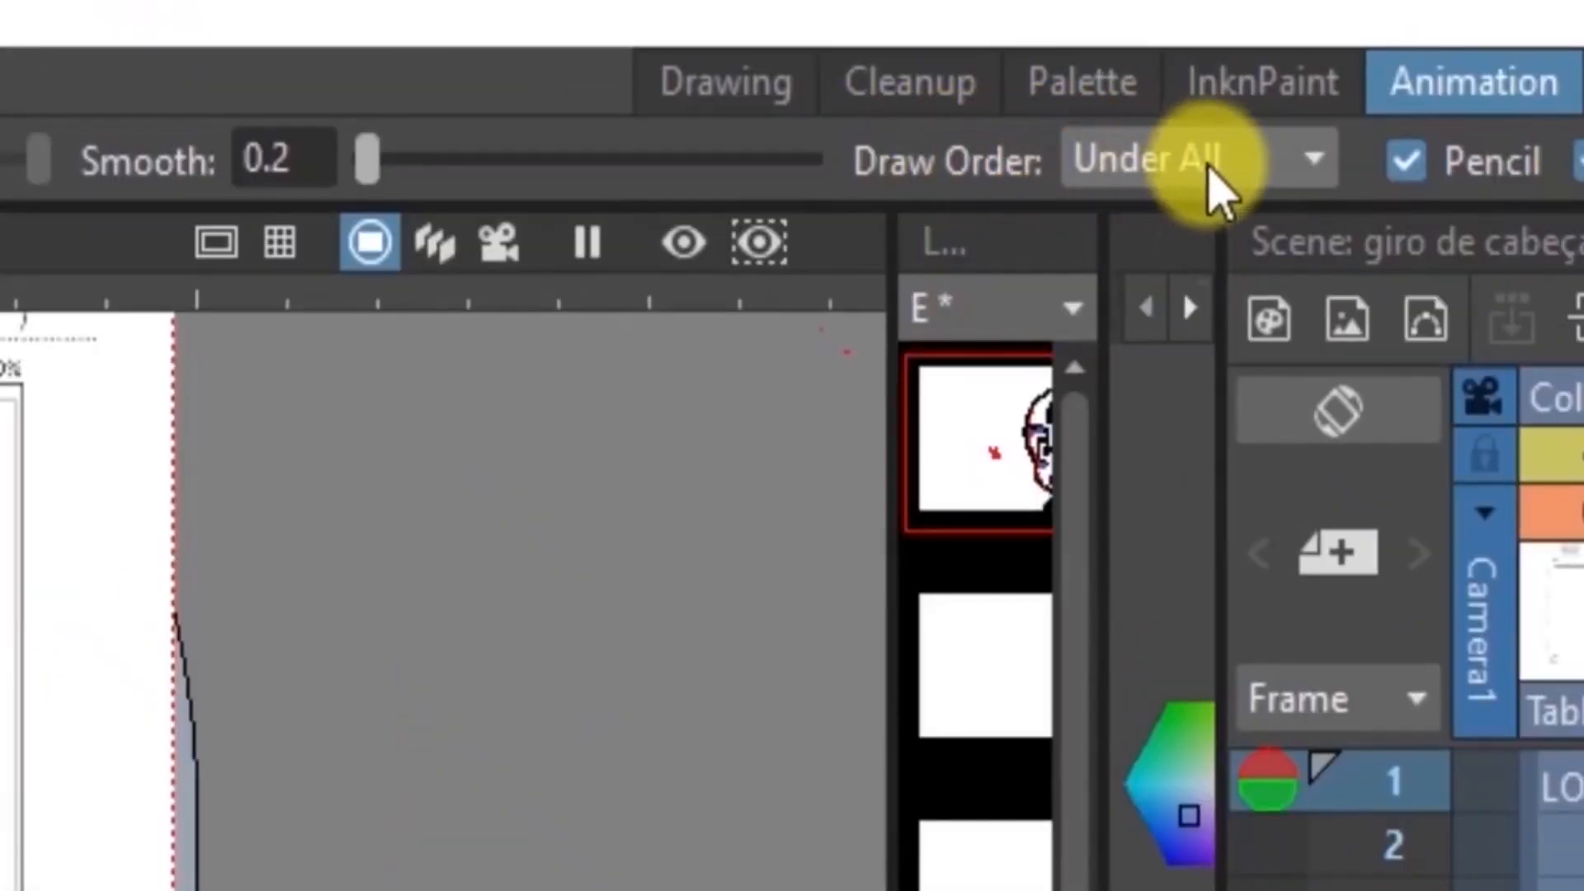
left_click(1163, 72)
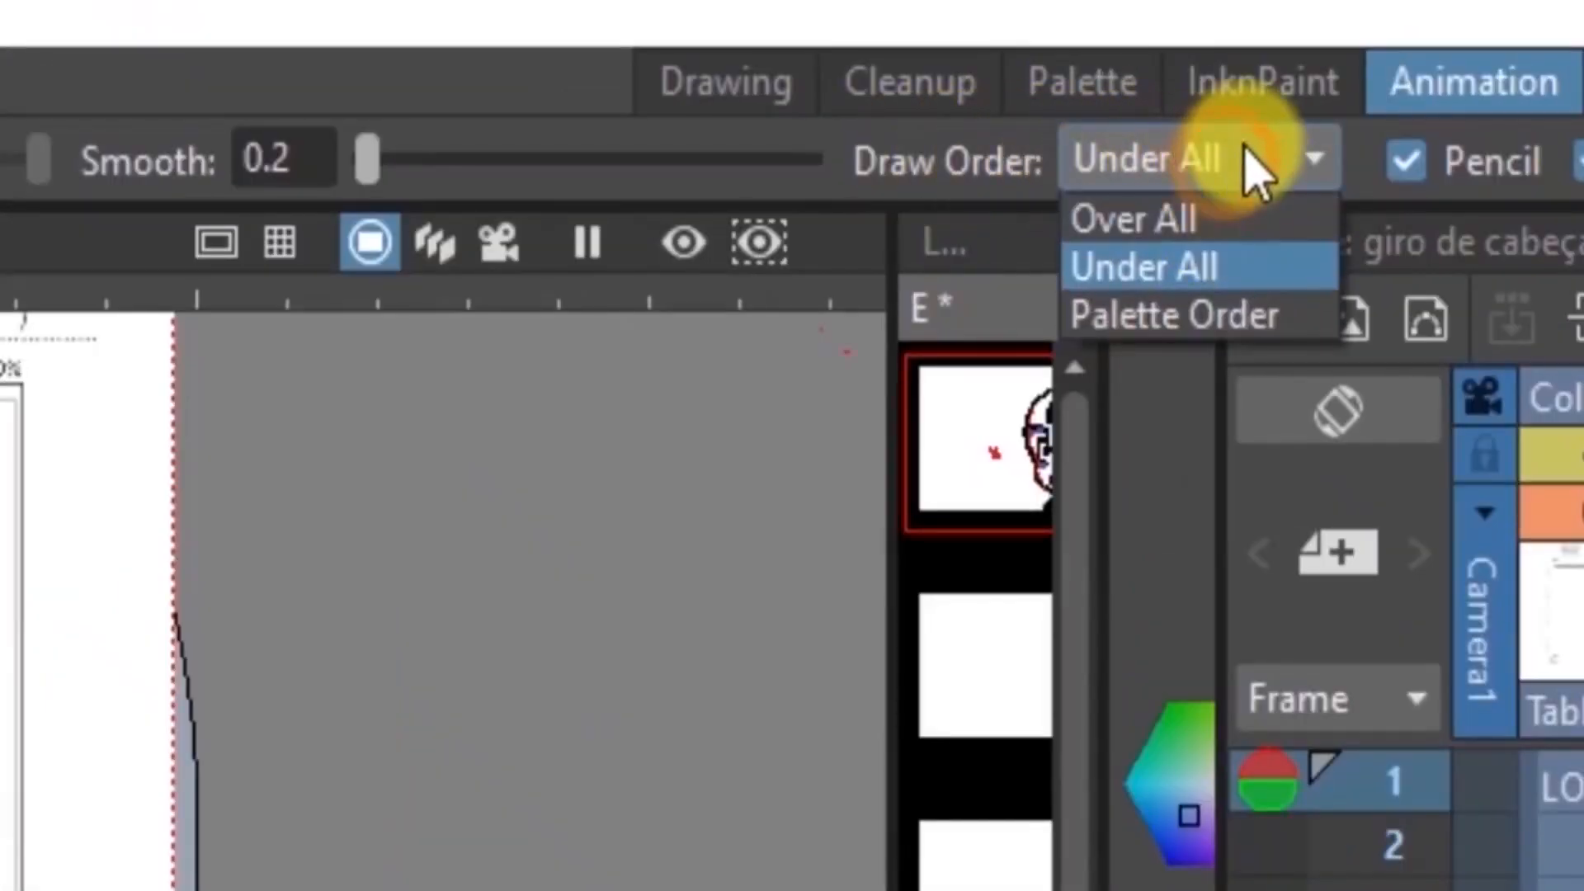
left_click(1178, 268)
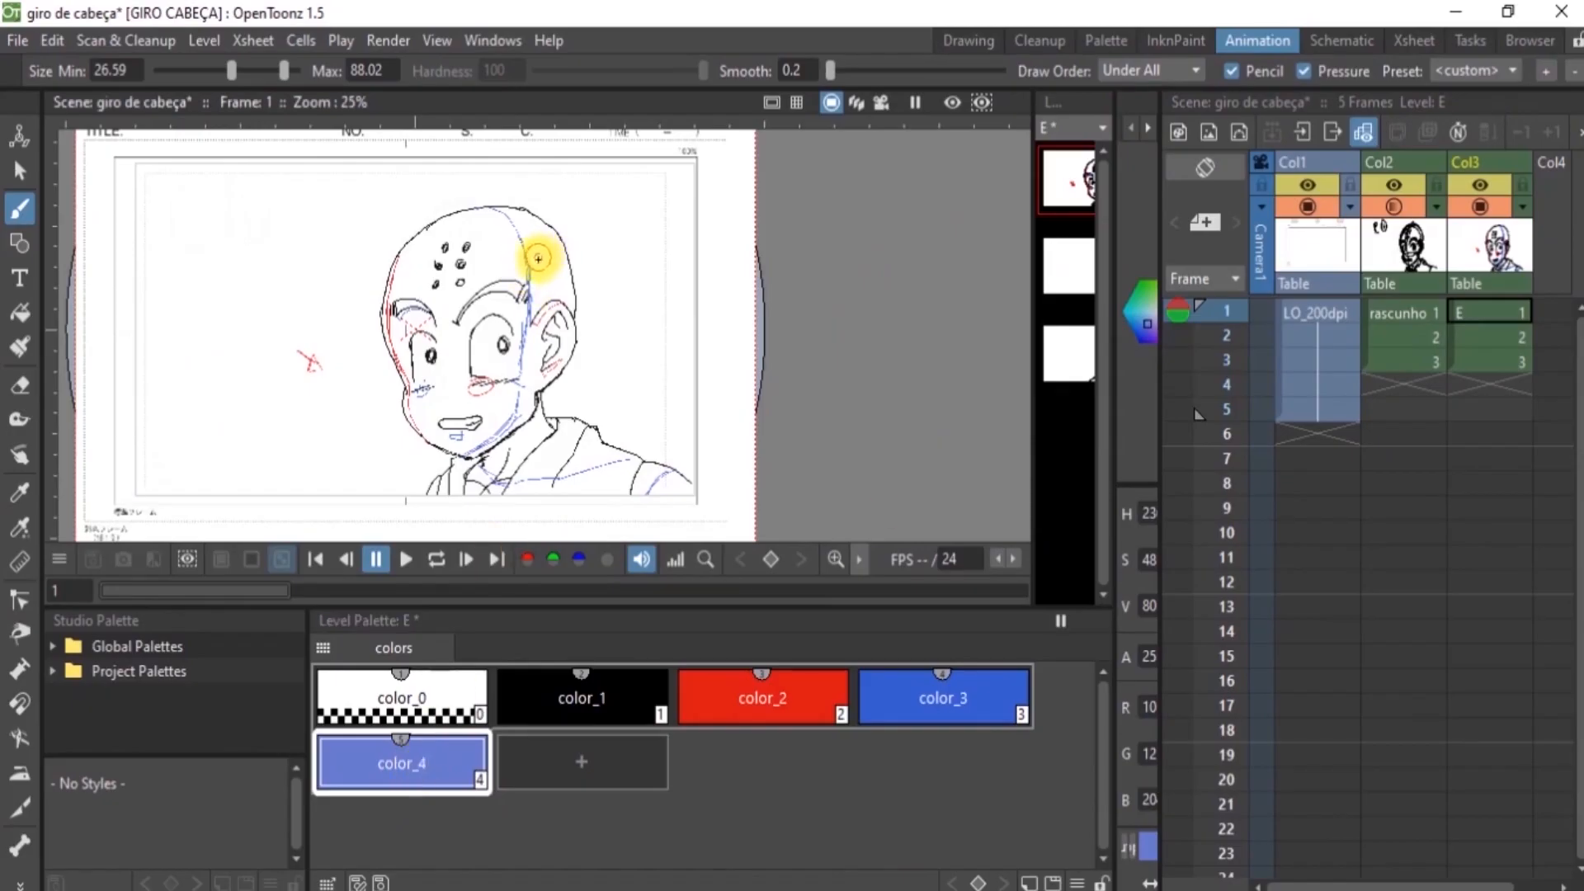
left_click_drag(538, 241, 532, 280)
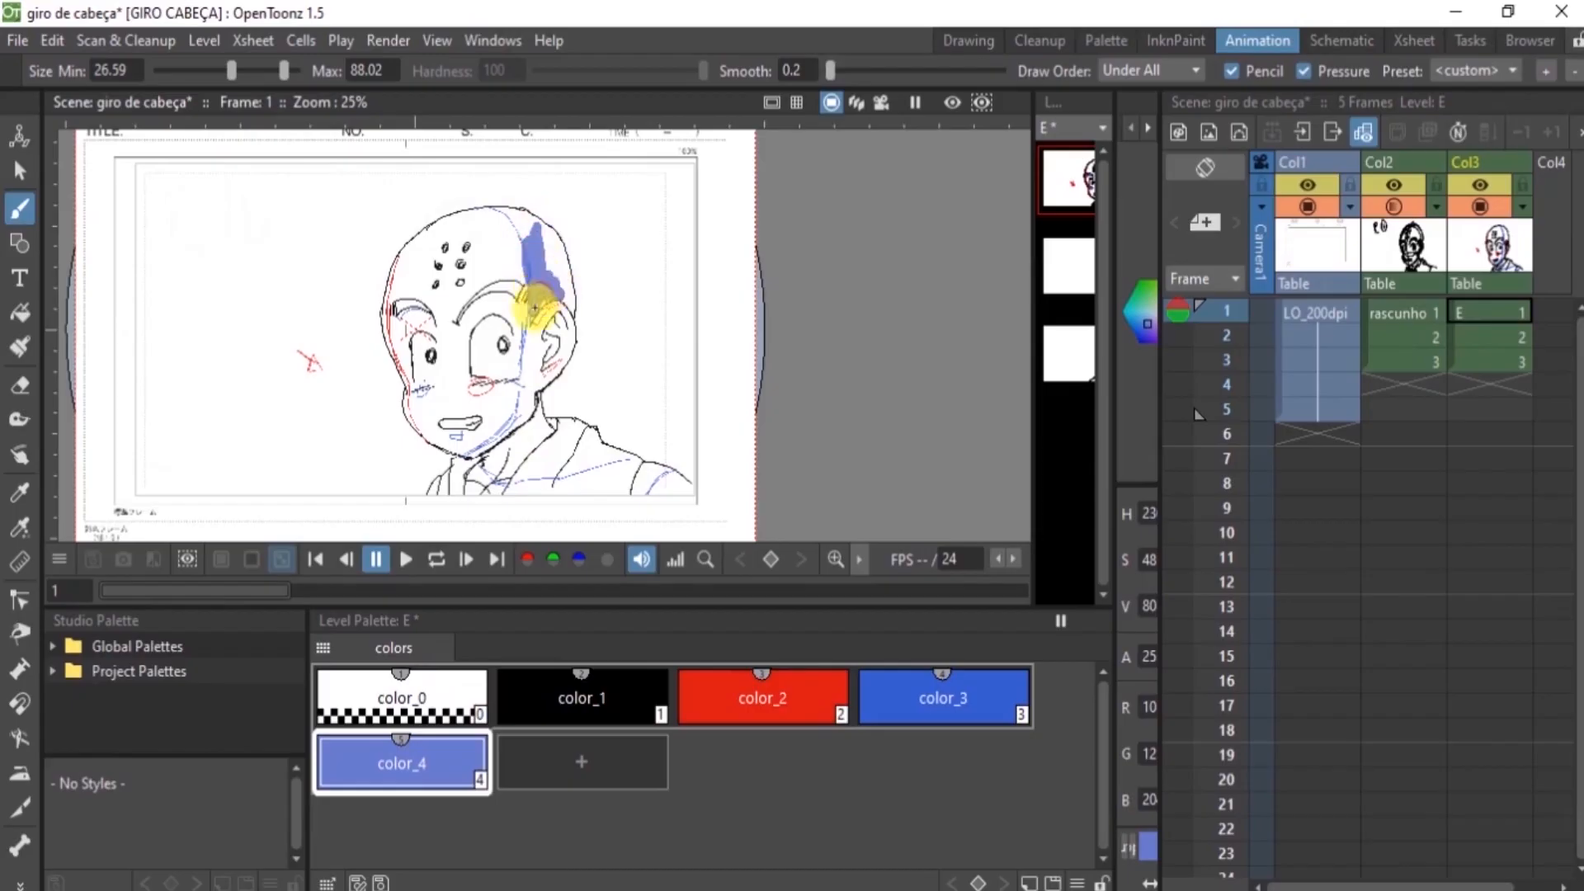
mouse_move(566, 312)
left_mouse_down()
mouse_move(558, 241)
mouse_move(542, 252)
mouse_move(520, 231)
mouse_move(534, 258)
mouse_move(507, 223)
mouse_move(548, 243)
mouse_move(496, 216)
mouse_move(532, 221)
left_mouse_up()
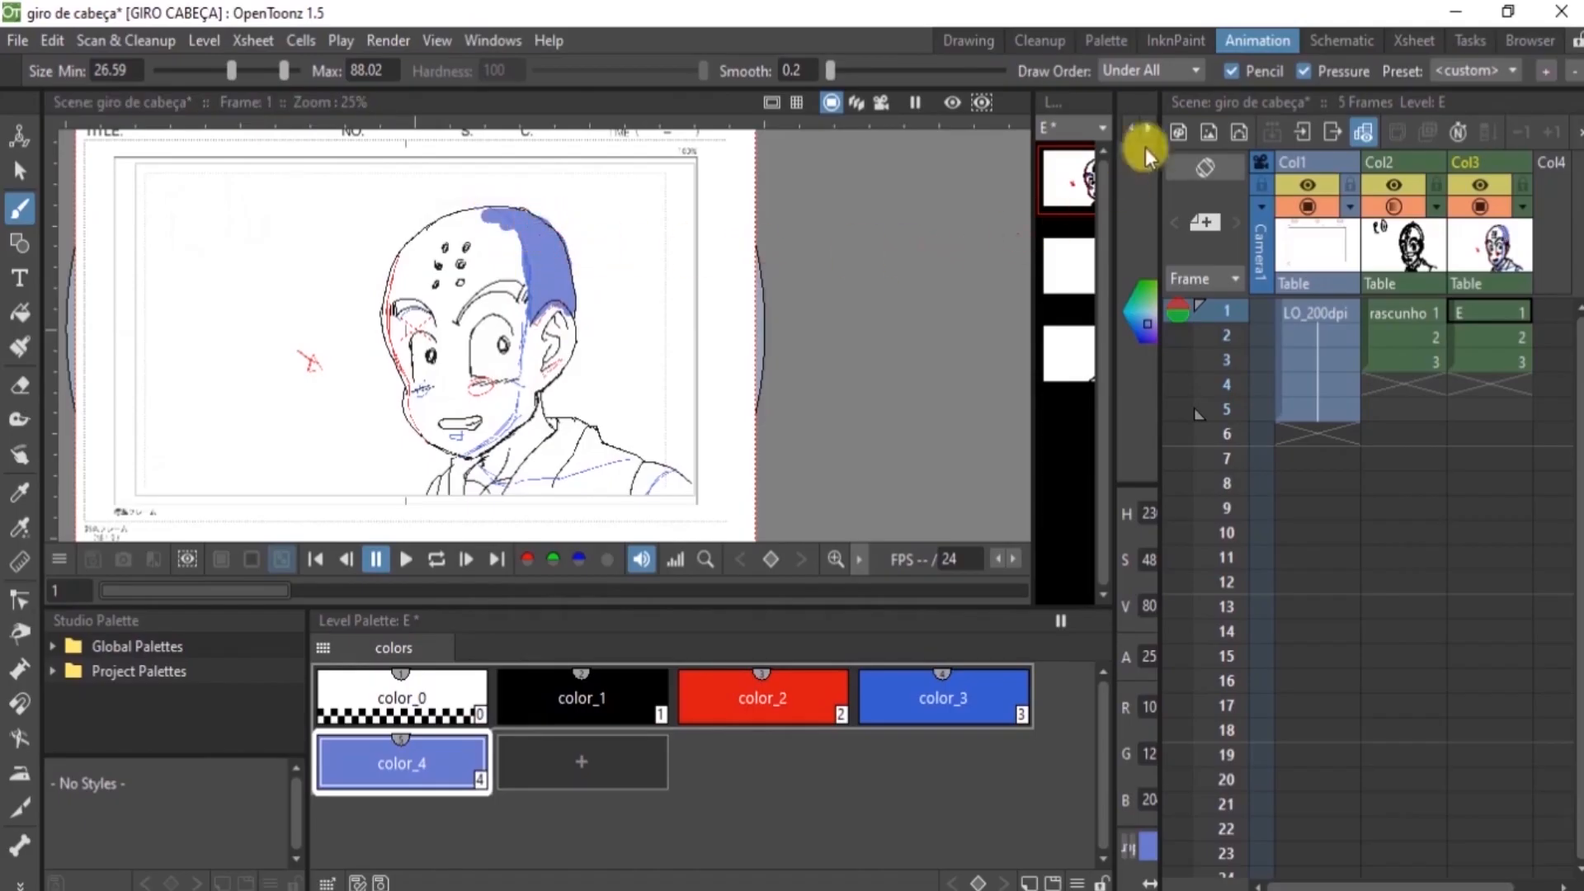
mouse_move(573, 247)
left_mouse_down()
mouse_move(521, 237)
mouse_move(530, 308)
left_mouse_up()
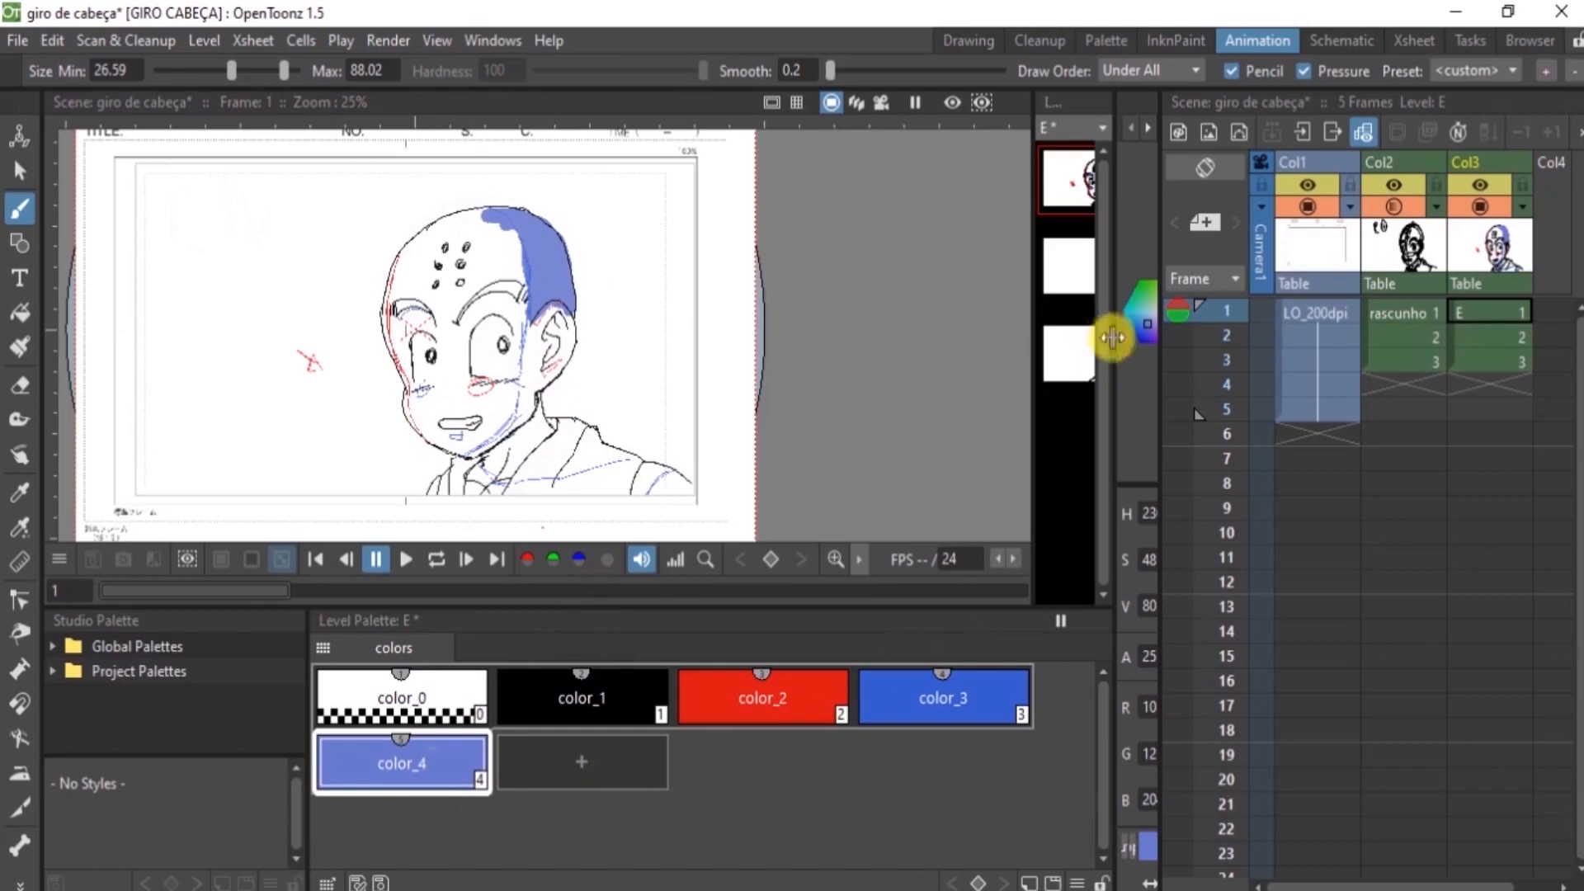
Change color_4 to a lighter blue with H 194, S 42 and V 80, and apply it to the style
mouse_move(1115, 342)
left_mouse_down()
mouse_move(1006, 337)
mouse_move(1023, 320)
left_mouse_up()
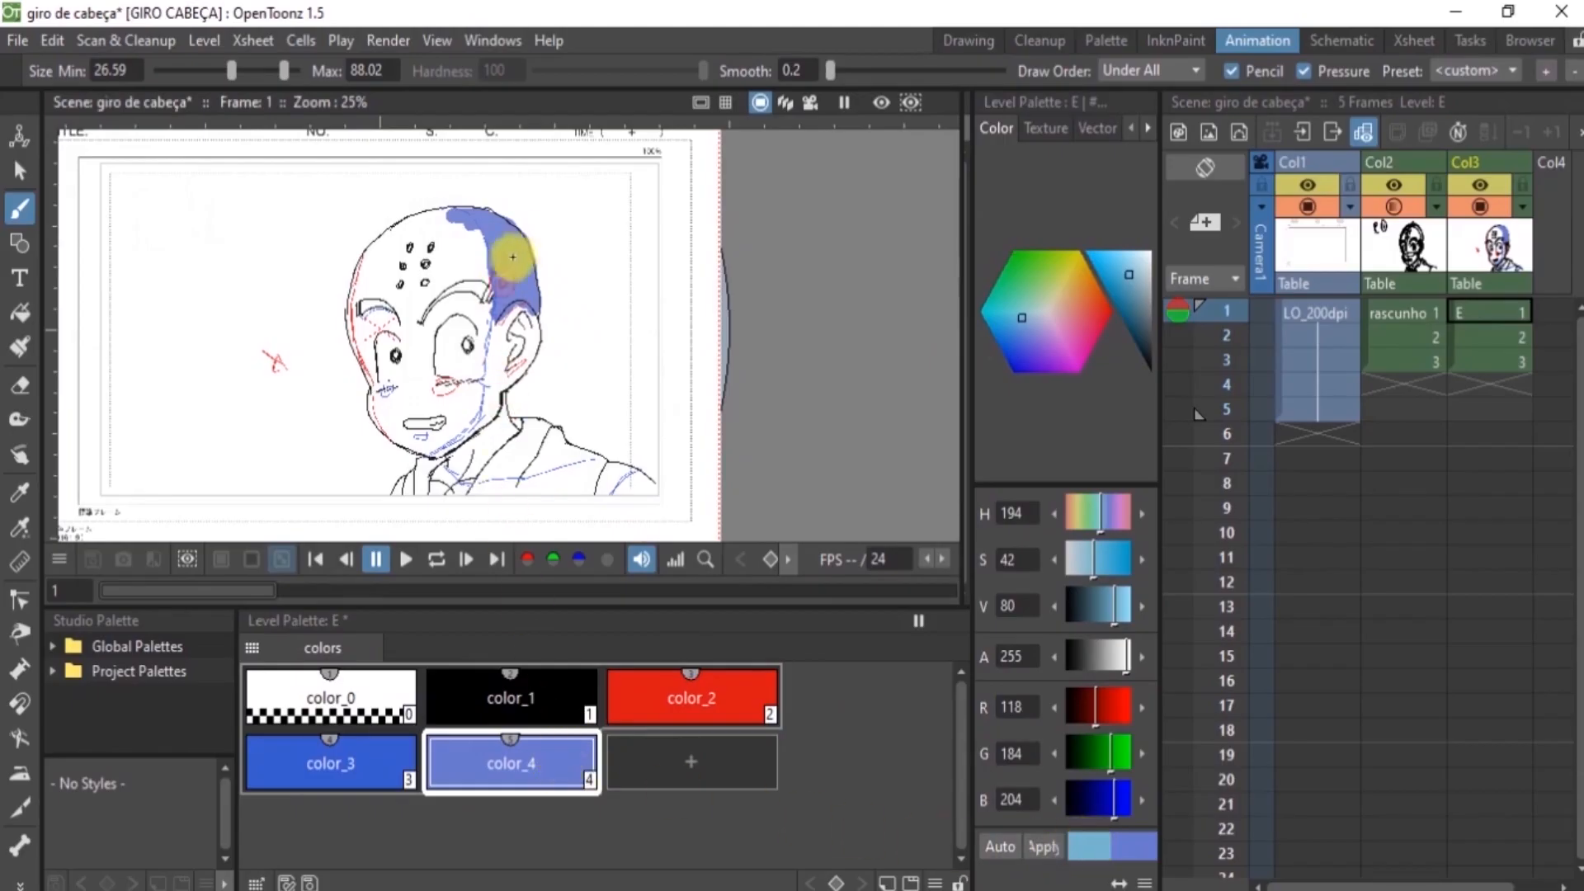
left_click(1039, 848)
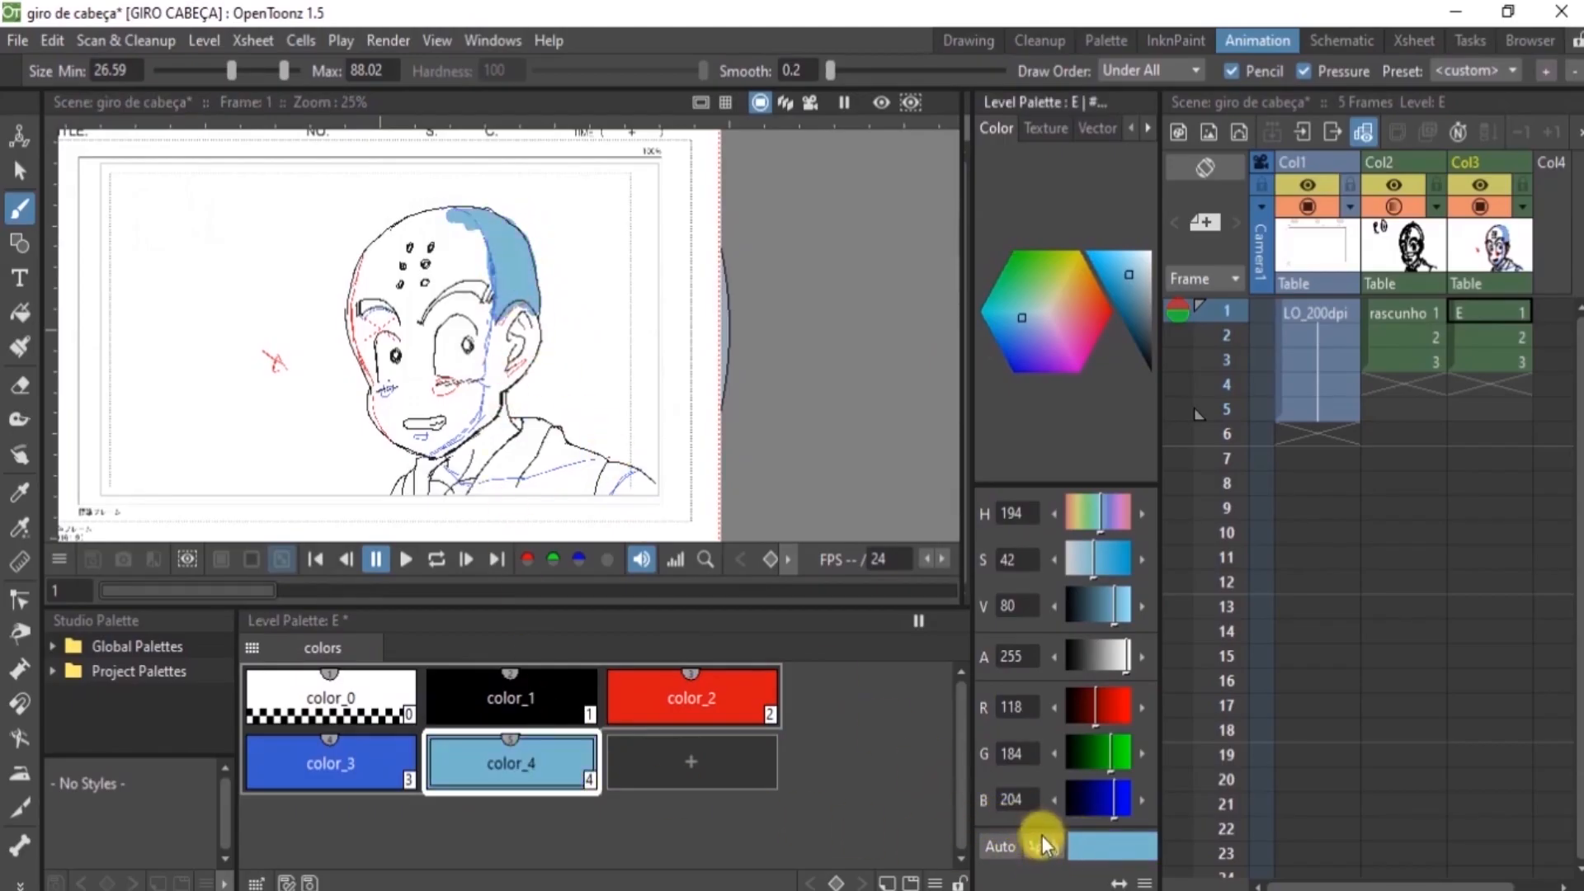
left_click_drag(974, 391, 1106, 397)
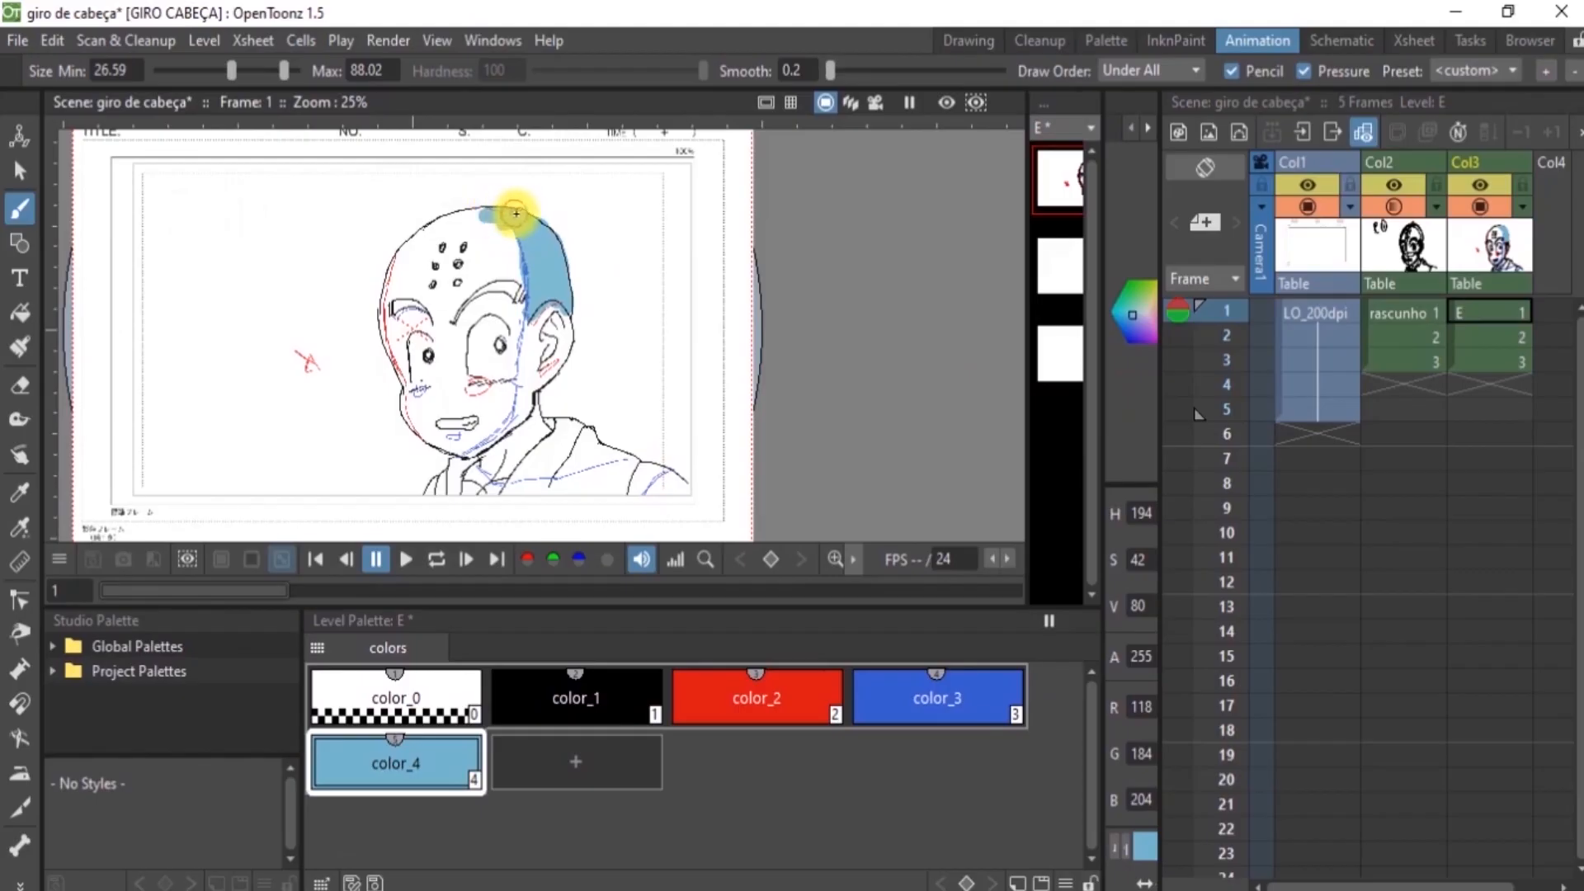
Paint the color_4 shadow on frame 1 over the ear, the side of the face, the neck, the clothing and the shoulder
left_click_drag(521, 211, 524, 209)
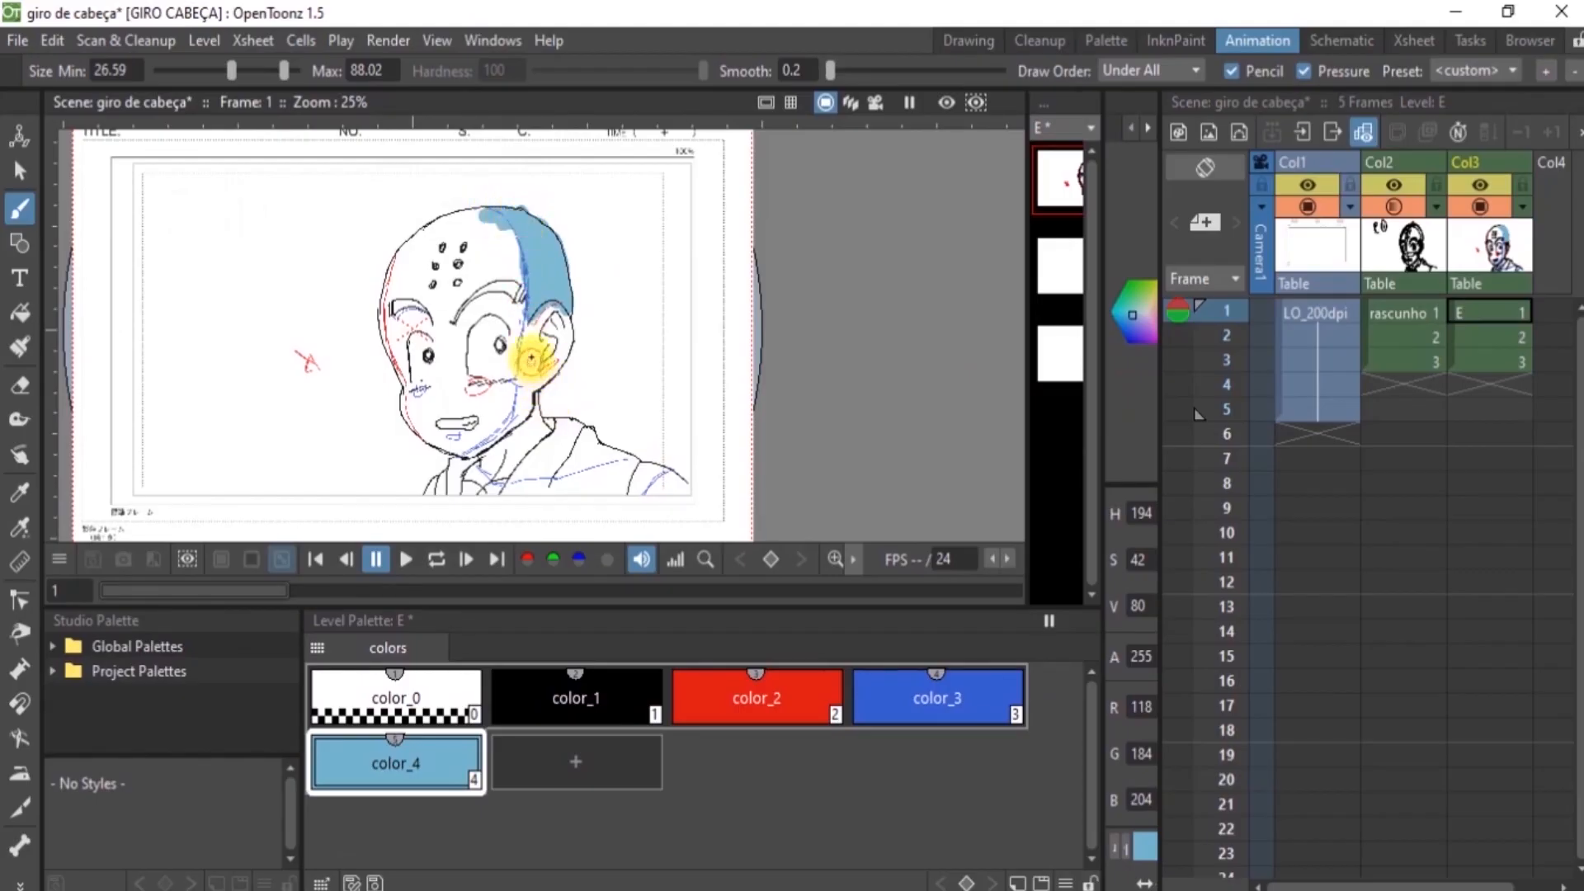
mouse_move(527, 317)
left_mouse_down()
mouse_move(534, 356)
mouse_move(551, 322)
left_mouse_up()
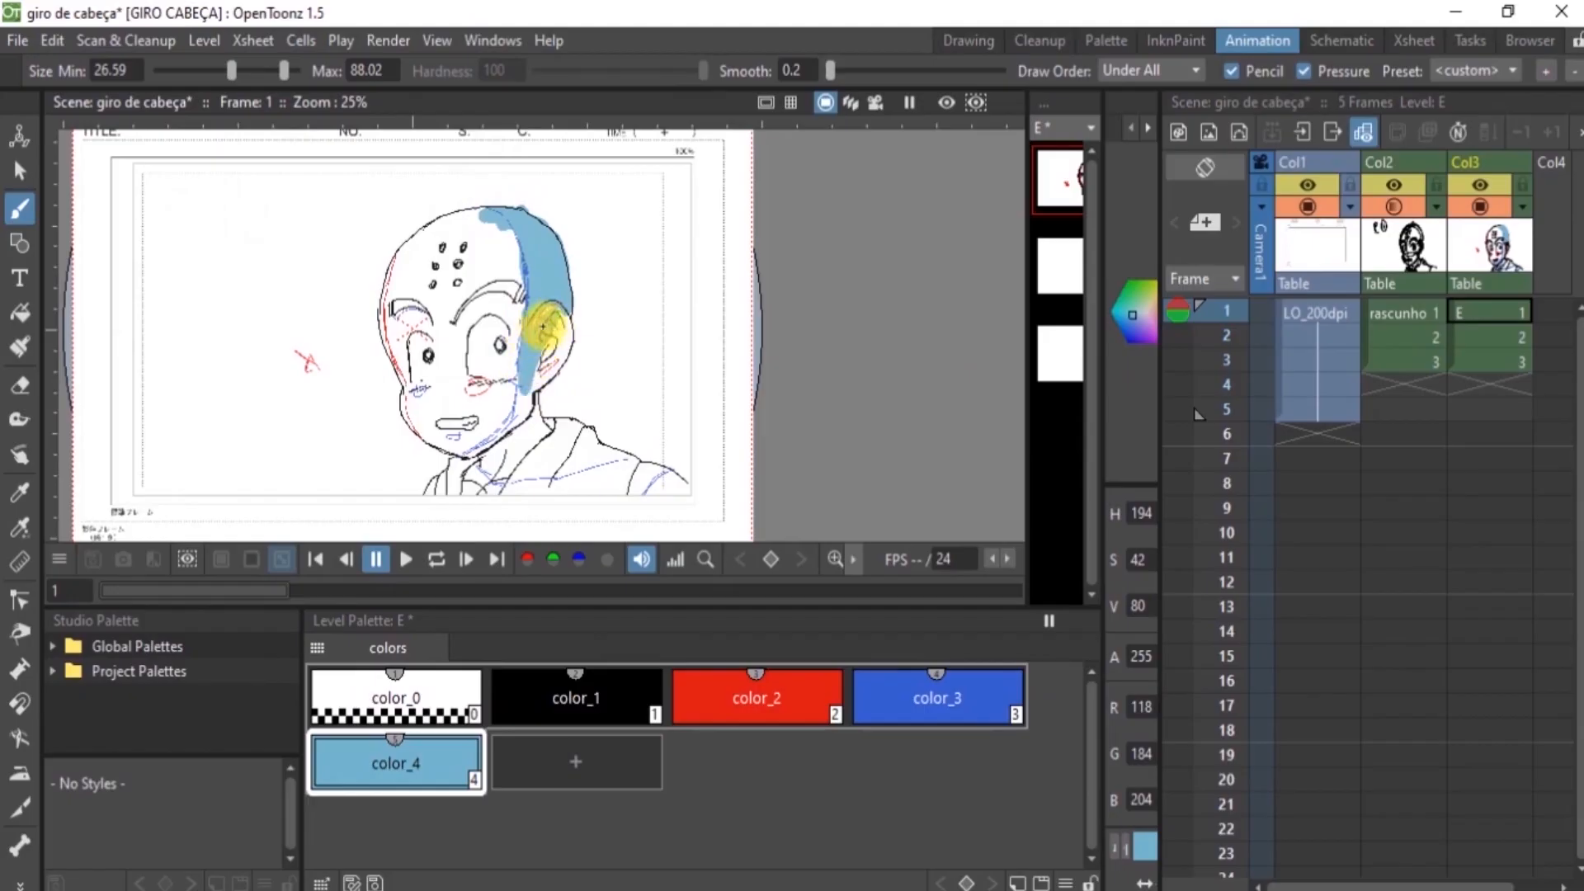
mouse_move(541, 322)
left_mouse_down()
mouse_move(556, 324)
mouse_move(534, 365)
mouse_move(559, 362)
mouse_move(529, 371)
mouse_move(531, 394)
mouse_move(544, 382)
mouse_move(479, 471)
left_mouse_up()
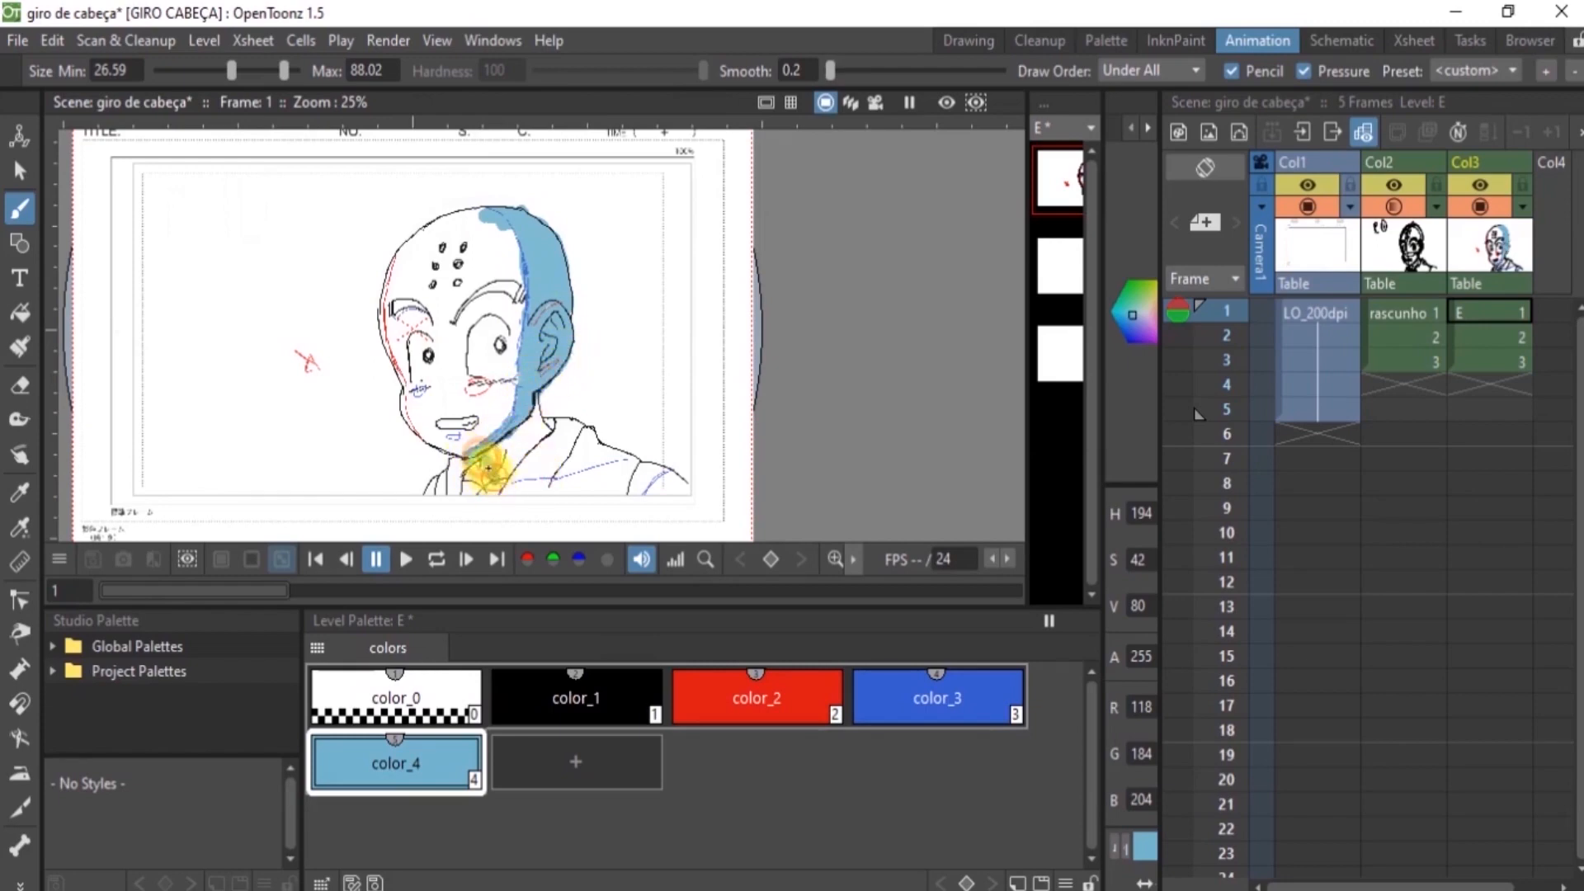
mouse_move(531, 473)
left_mouse_down()
mouse_move(617, 456)
mouse_move(550, 452)
mouse_move(577, 446)
mouse_move(548, 469)
mouse_move(505, 442)
mouse_move(534, 435)
mouse_move(528, 422)
mouse_move(529, 443)
mouse_move(584, 448)
left_mouse_up()
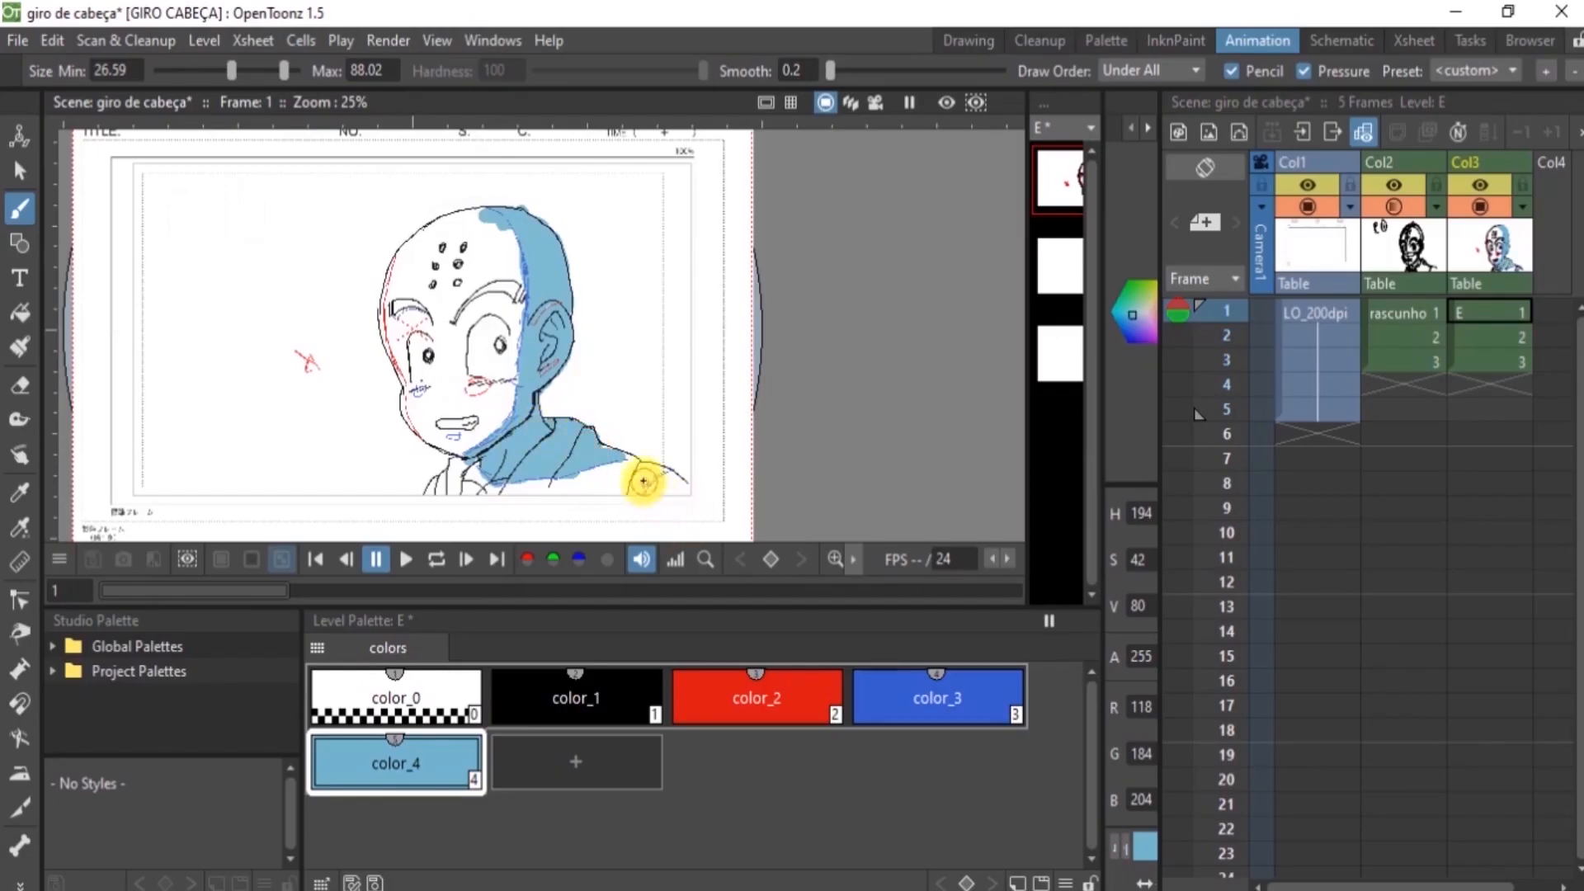
mouse_move(631, 495)
left_mouse_down()
mouse_move(658, 472)
mouse_move(639, 470)
mouse_move(634, 489)
mouse_move(663, 472)
mouse_move(640, 483)
mouse_move(599, 459)
left_mouse_up()
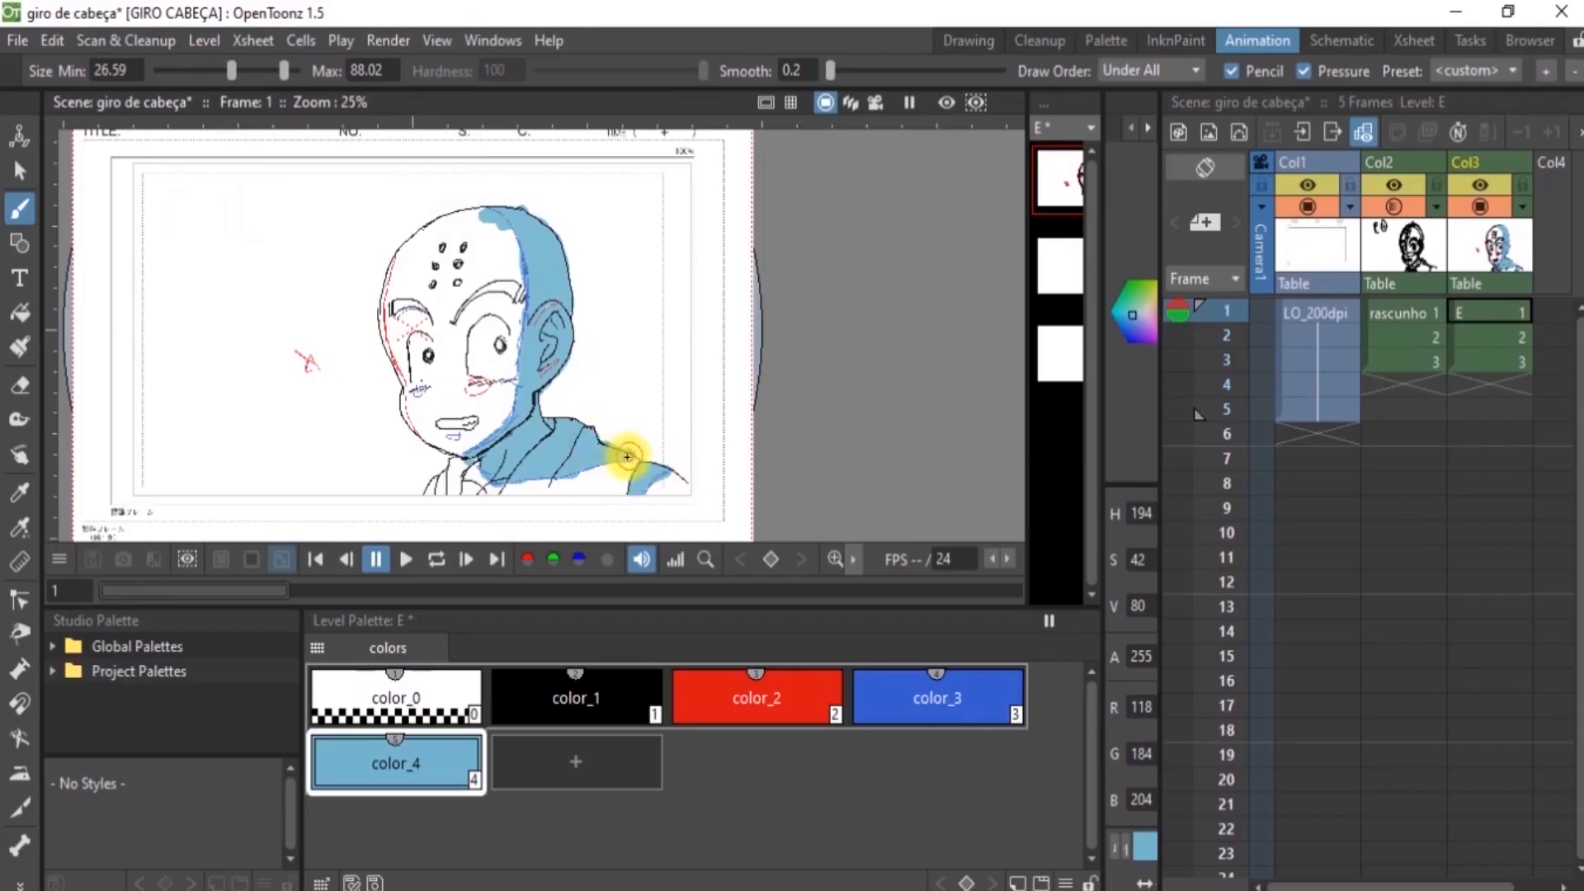
Fill the small shadow shapes on frame 1 at the cheek, under the mouth and below the eyebrow with color_4
left_click(421, 392)
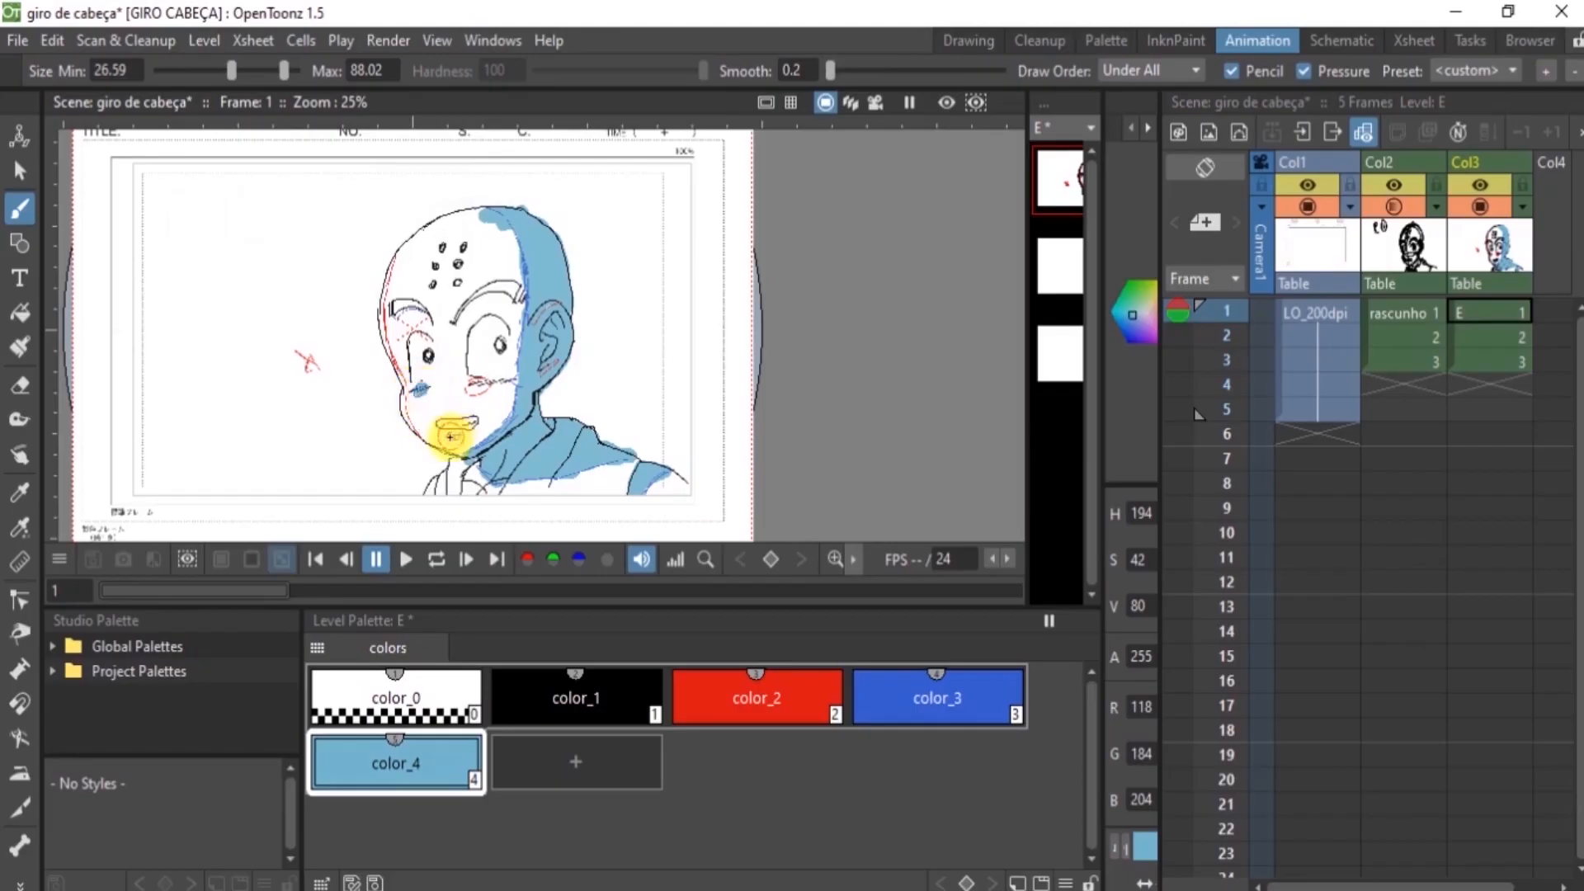
left_click(453, 437)
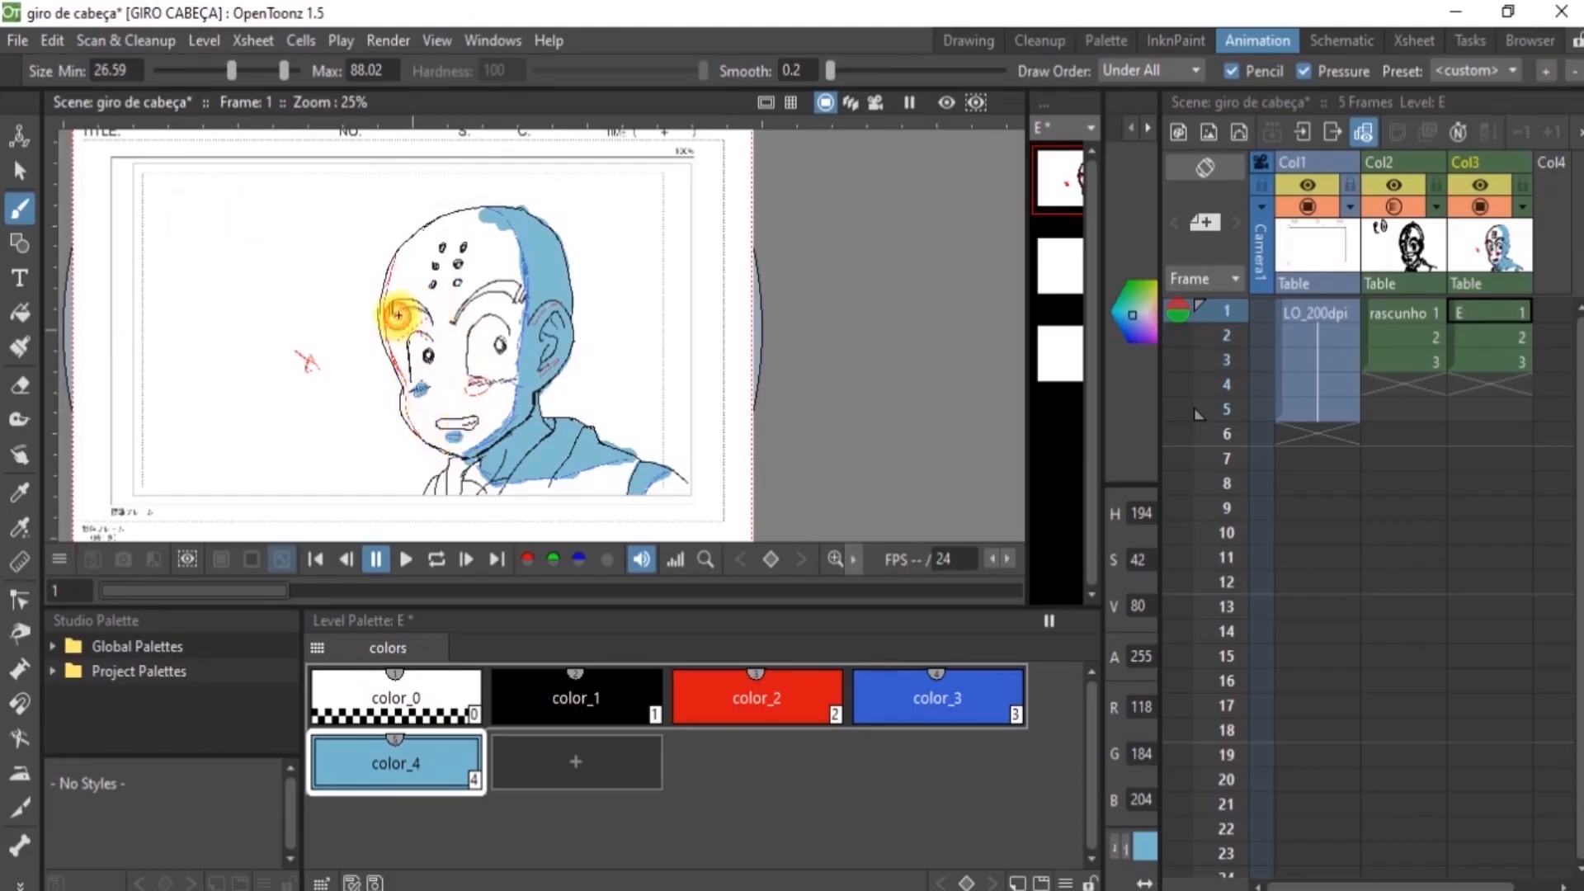
left_click_drag(403, 313, 424, 311)
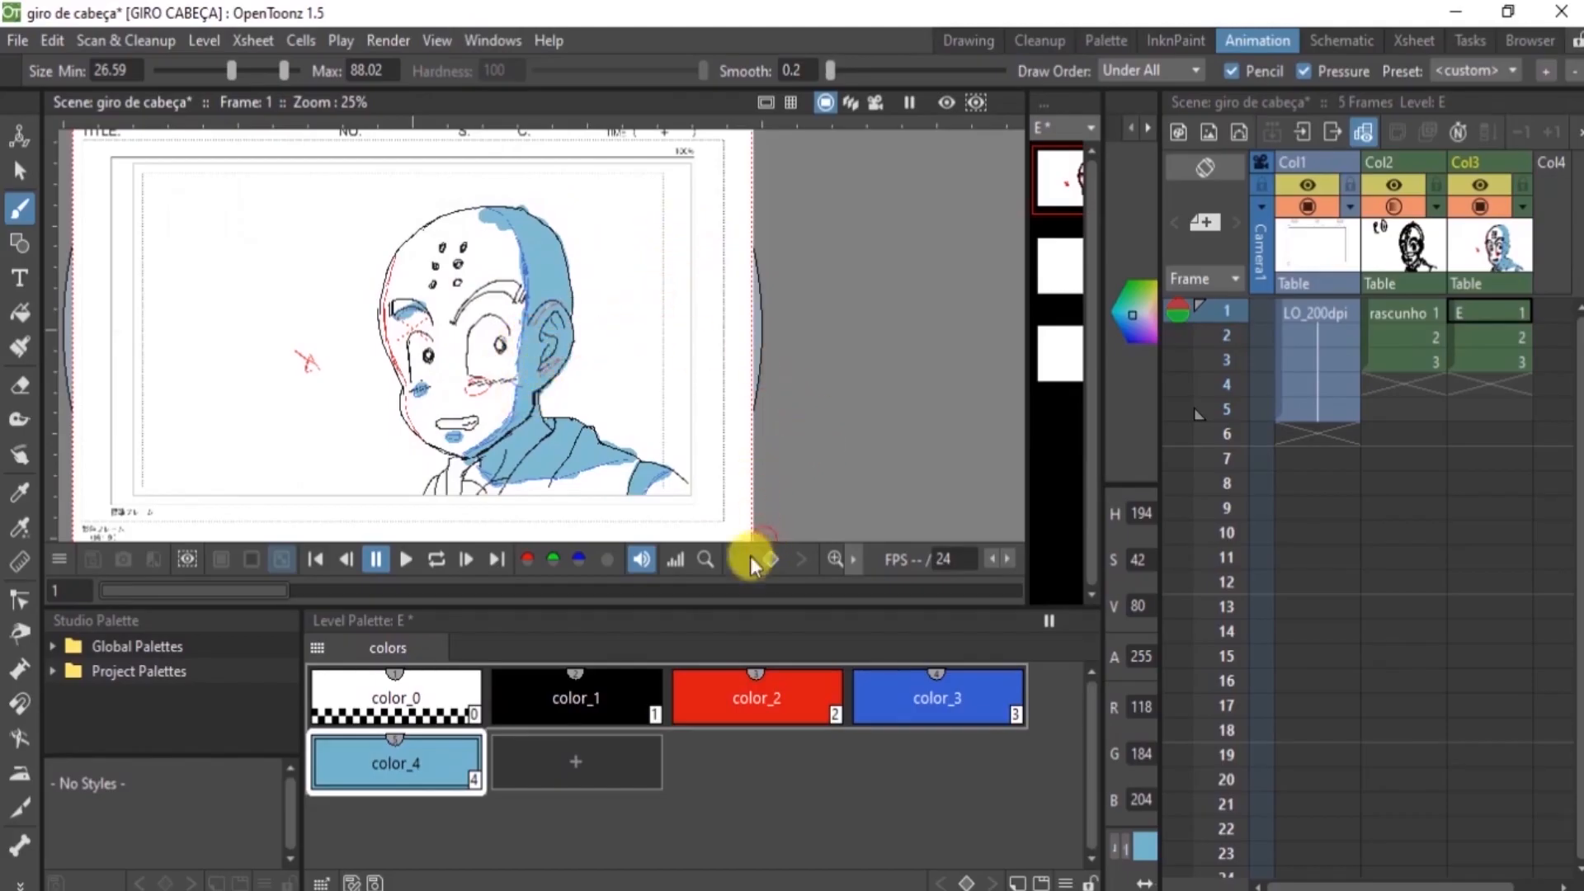
Try erasing the shadow inside the ear's red highlight outlines with eraser sizes 37 and 27, and undo the attempts
left_click(826, 554)
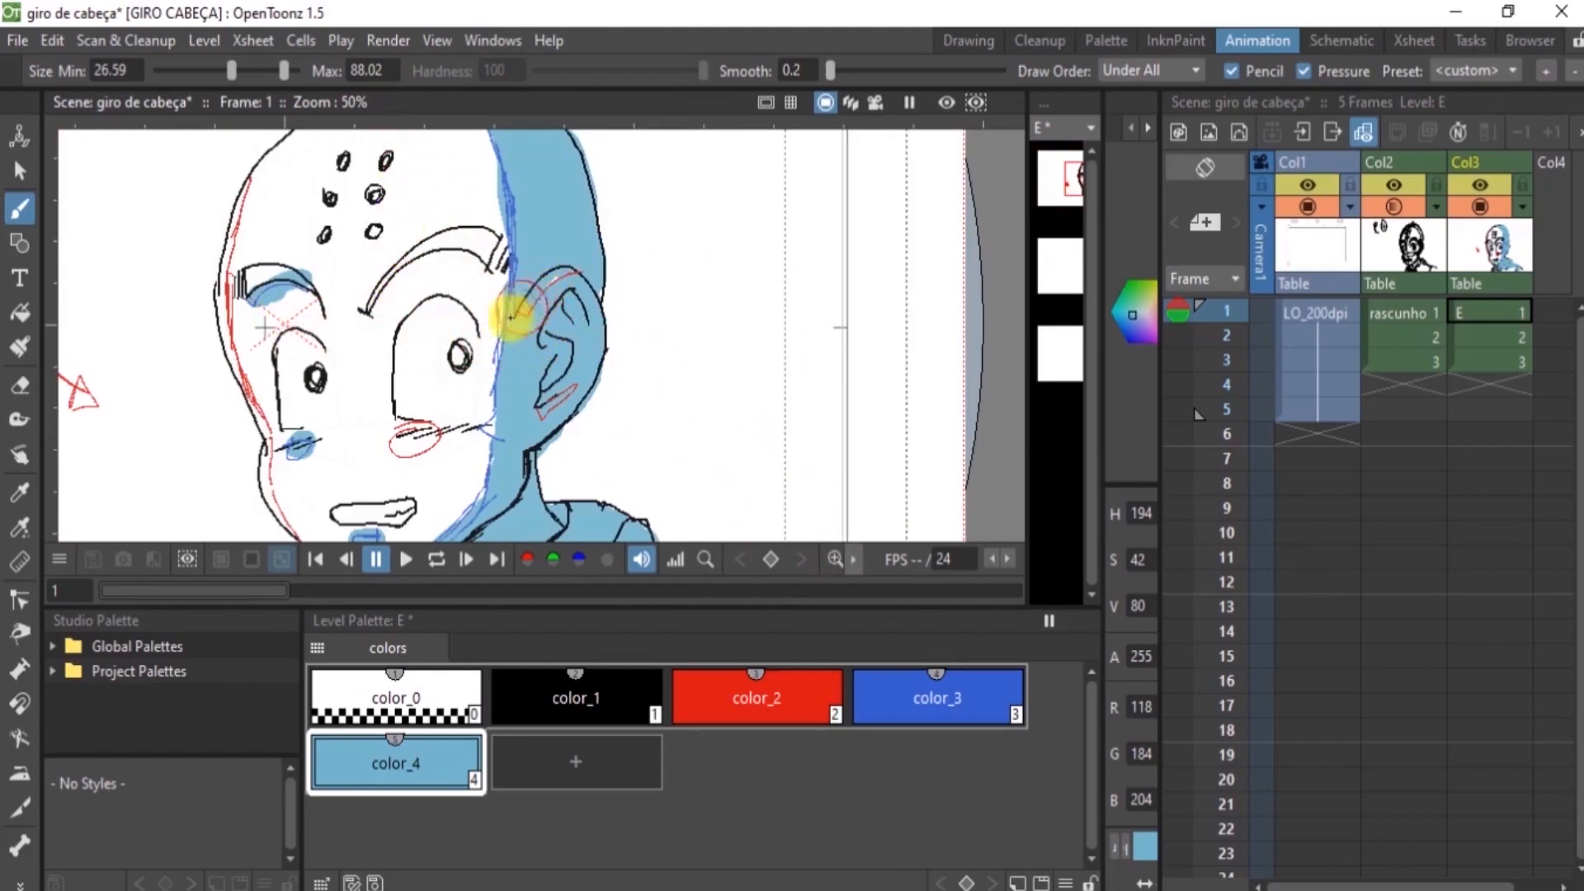
key("a")
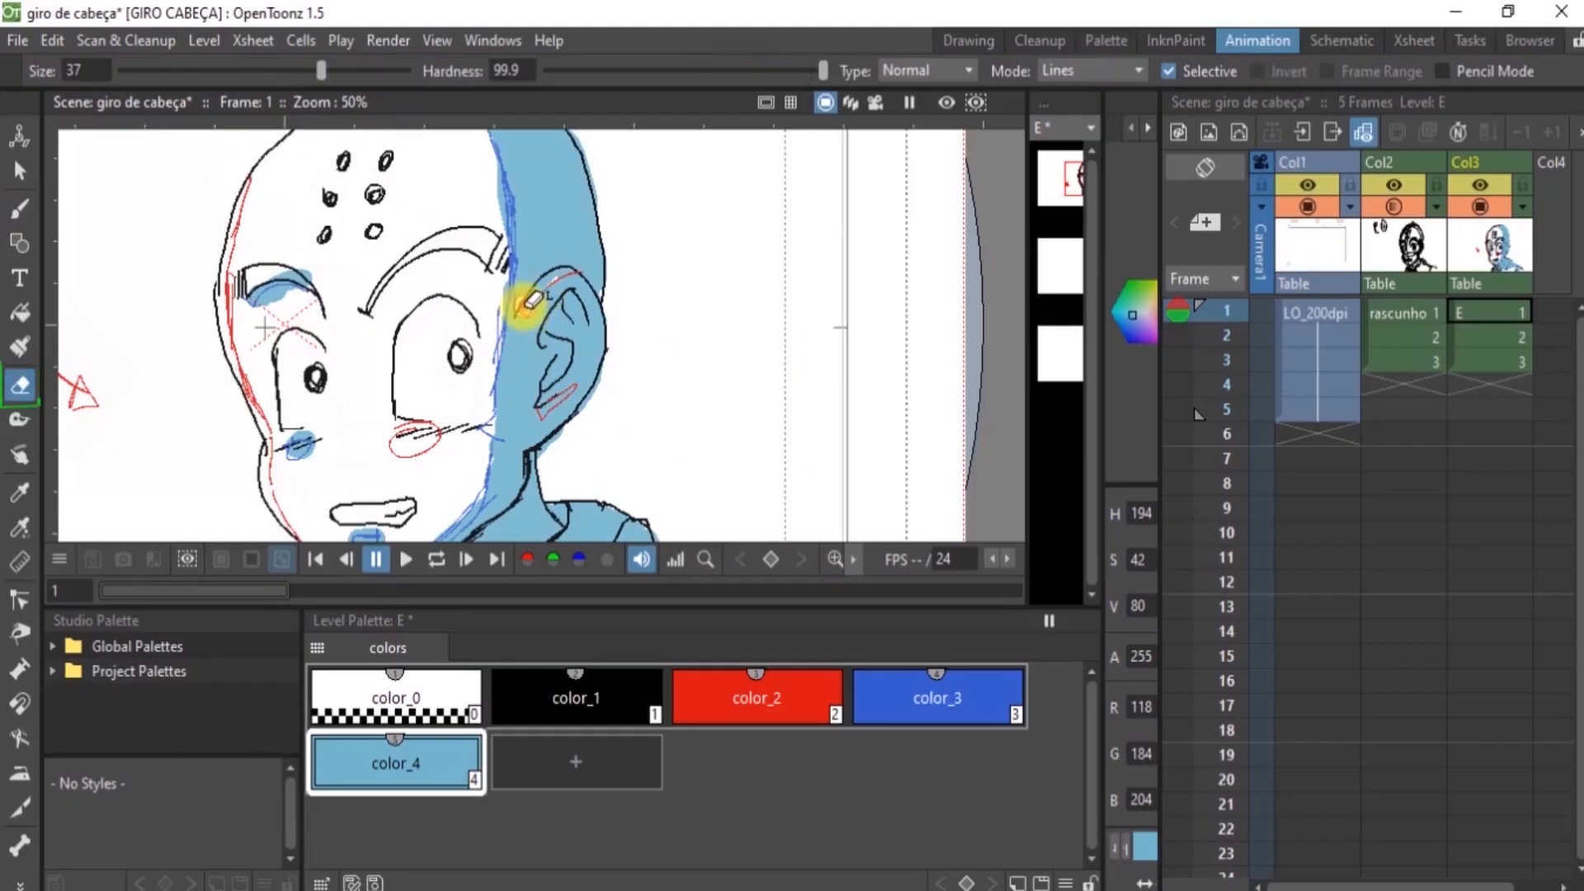
left_click_drag(567, 273, 579, 273)
left_click_drag(534, 423, 546, 419)
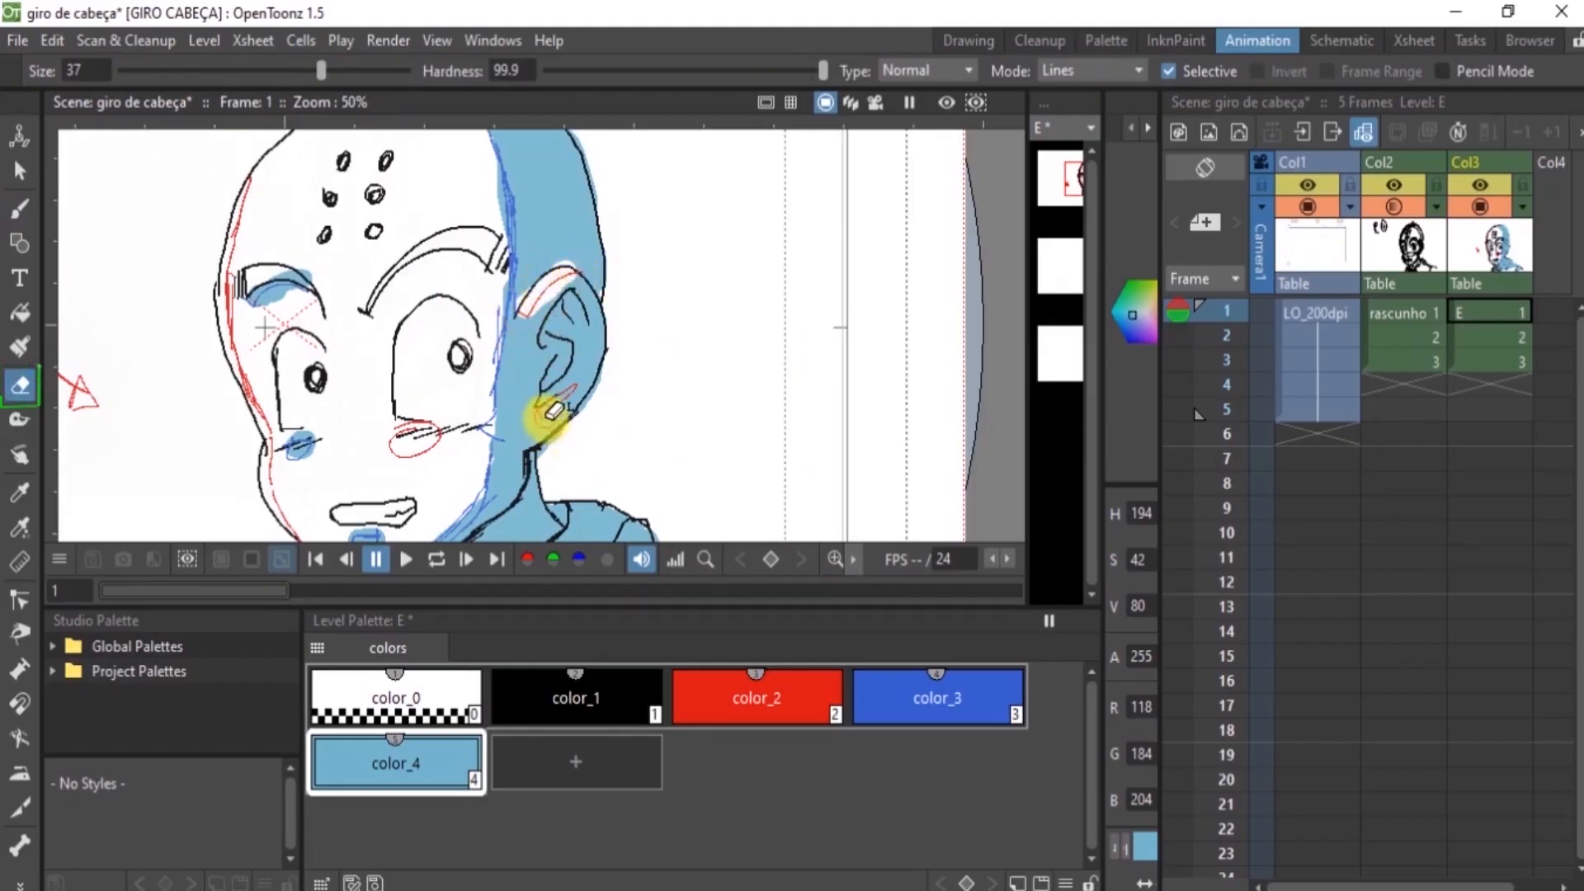
key("ctrl+alt")
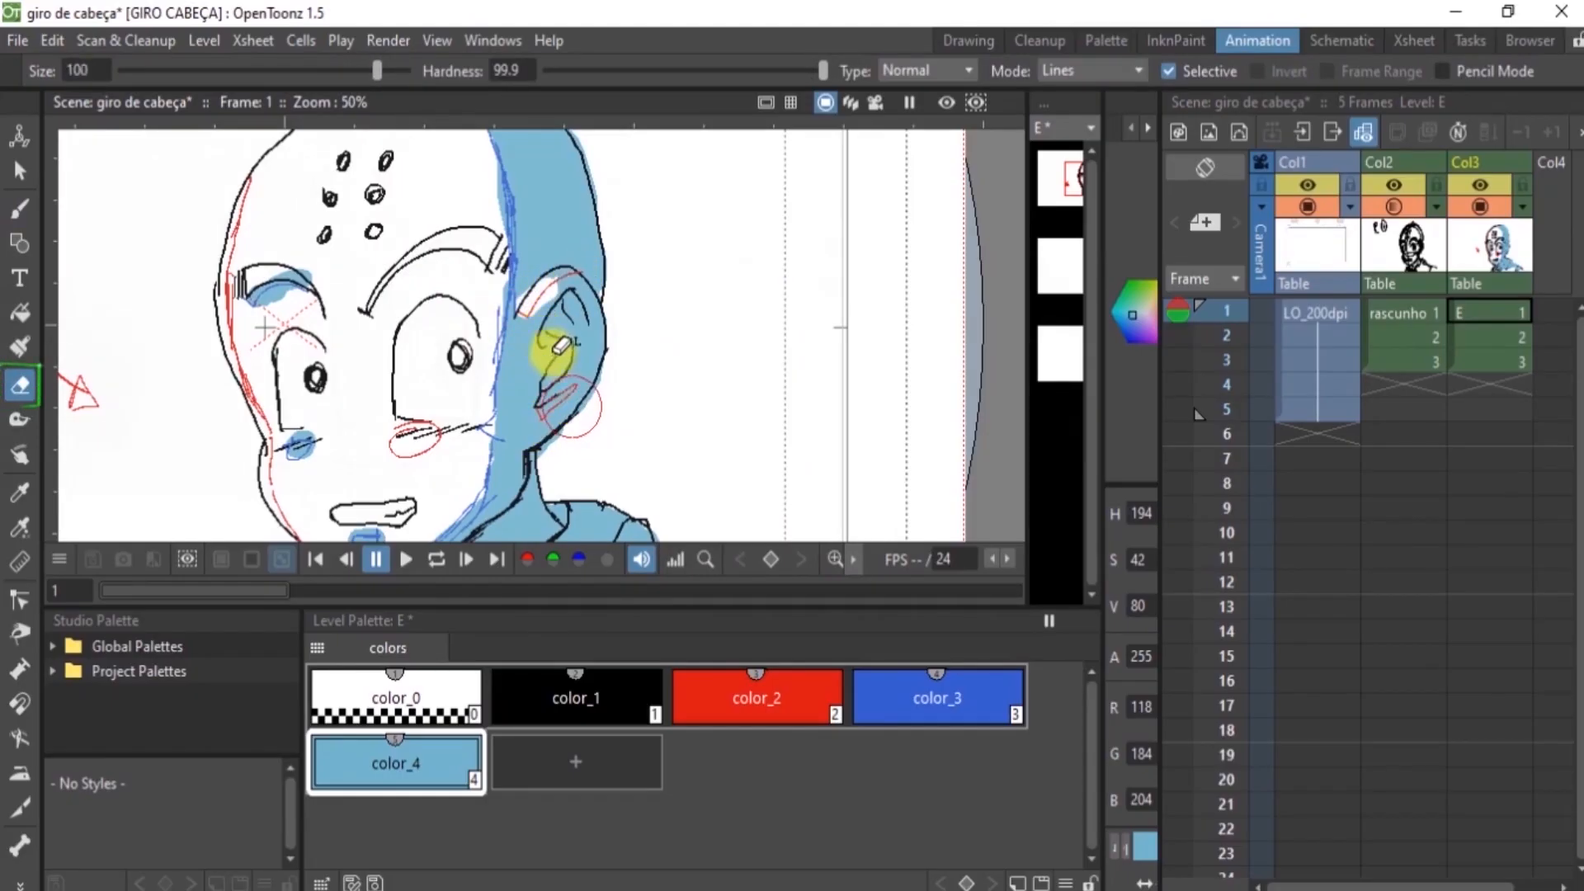
key("ctrl+alt")
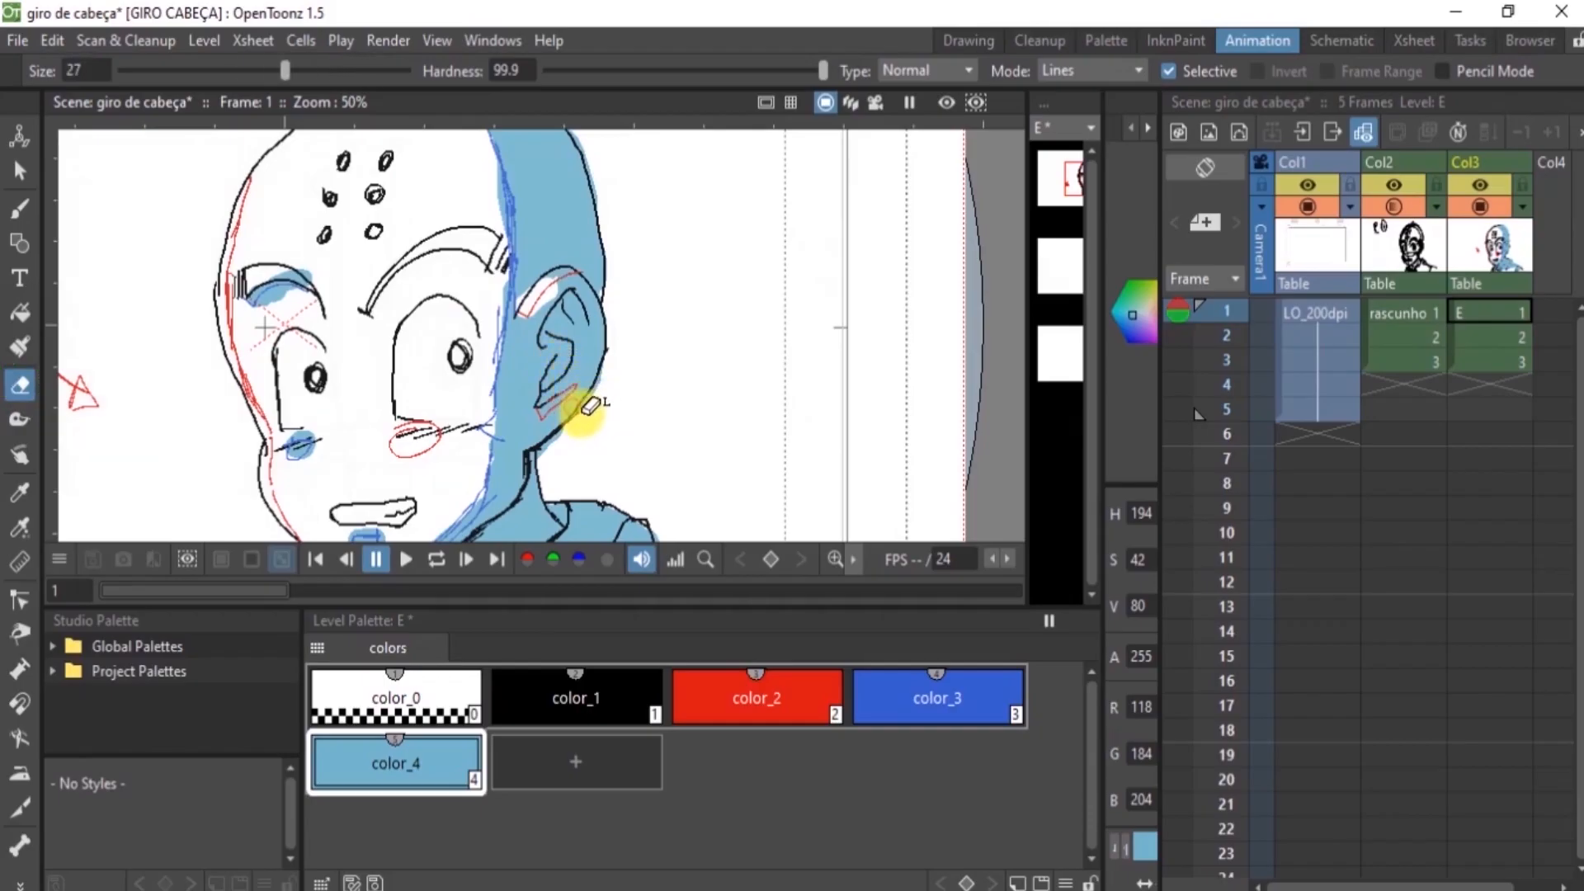
key("ctrl+z")
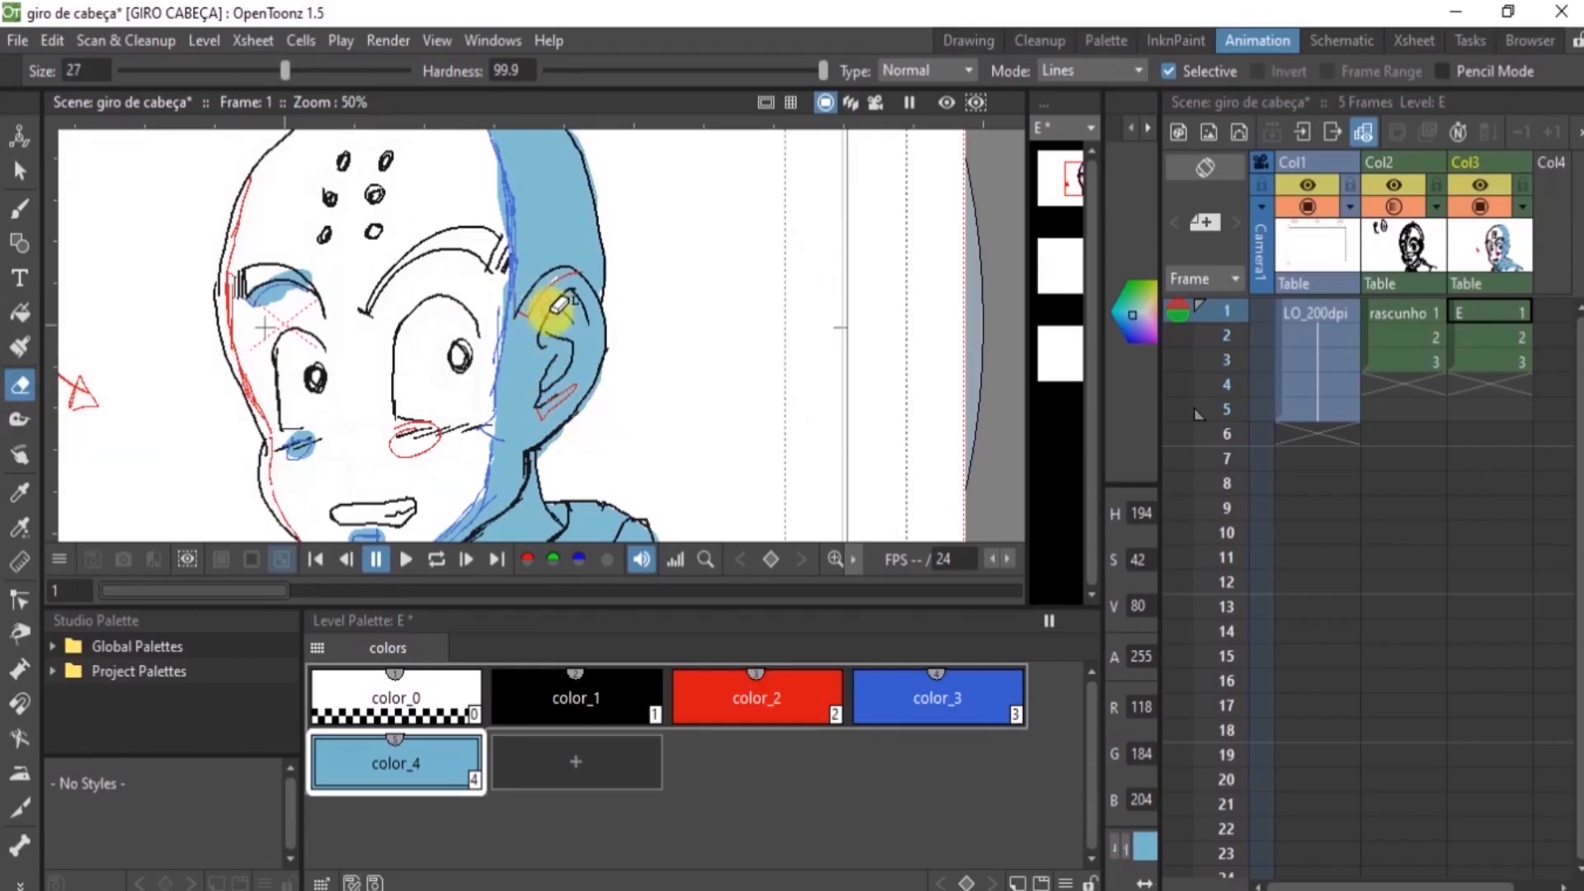
left_click_drag(551, 280, 566, 273)
key("ctrl+z")
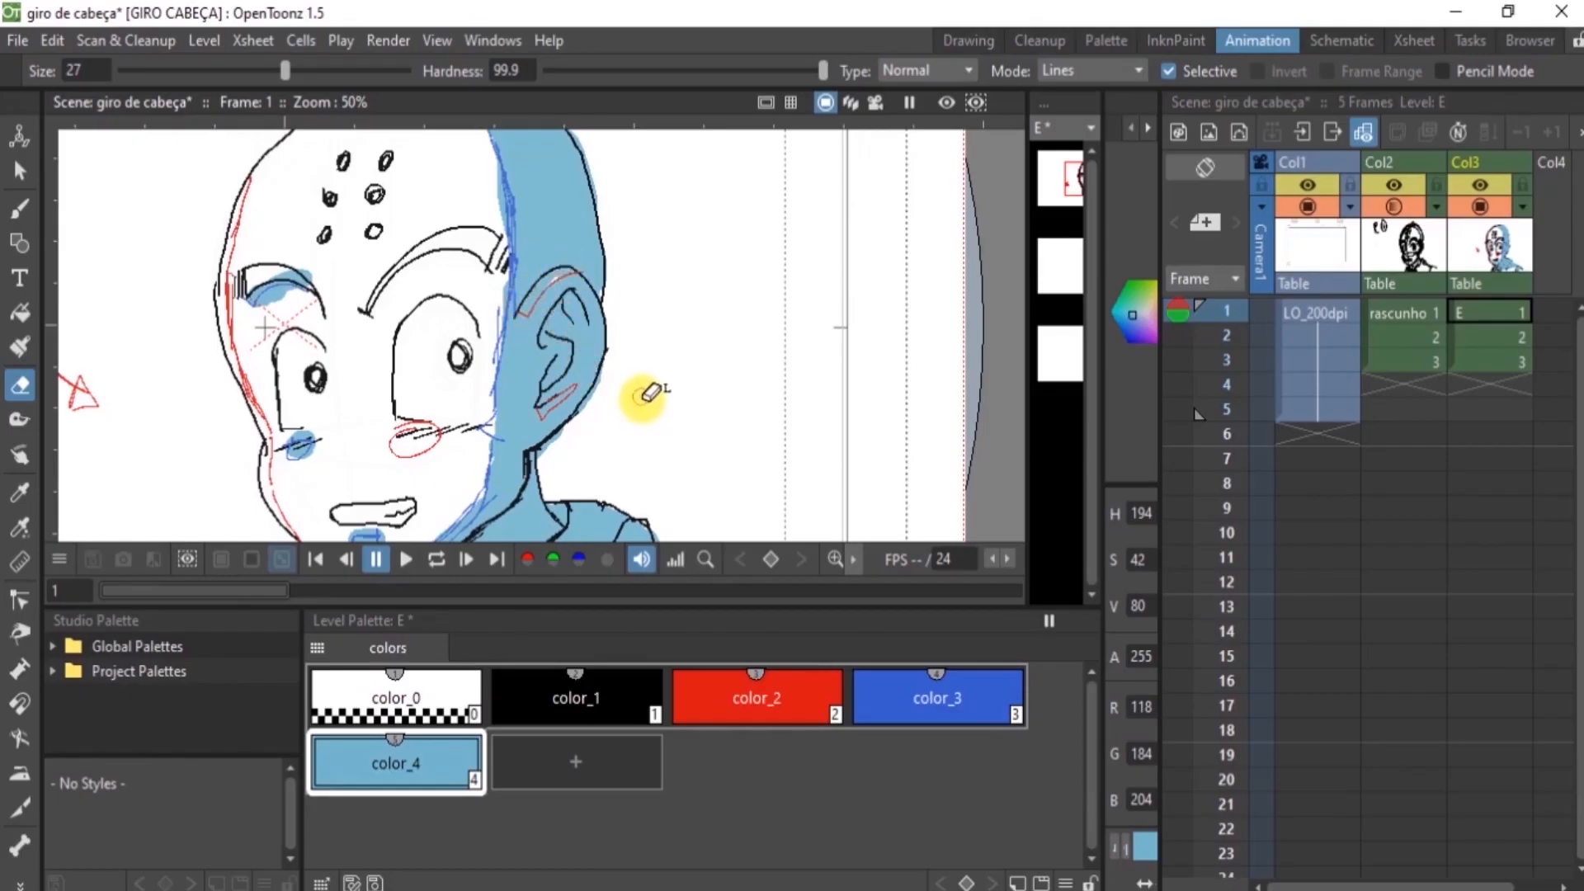
With eraser size 14, clear the shadow inside the ear's red highlight outlines and trim the spill around the brow, cheek and shoulder on frame 1
left_click_drag(646, 449, 631, 433)
mouse_move(527, 307)
left_mouse_down()
mouse_move(573, 270)
mouse_move(566, 424)
mouse_move(541, 409)
mouse_move(576, 388)
mouse_move(537, 413)
left_mouse_up()
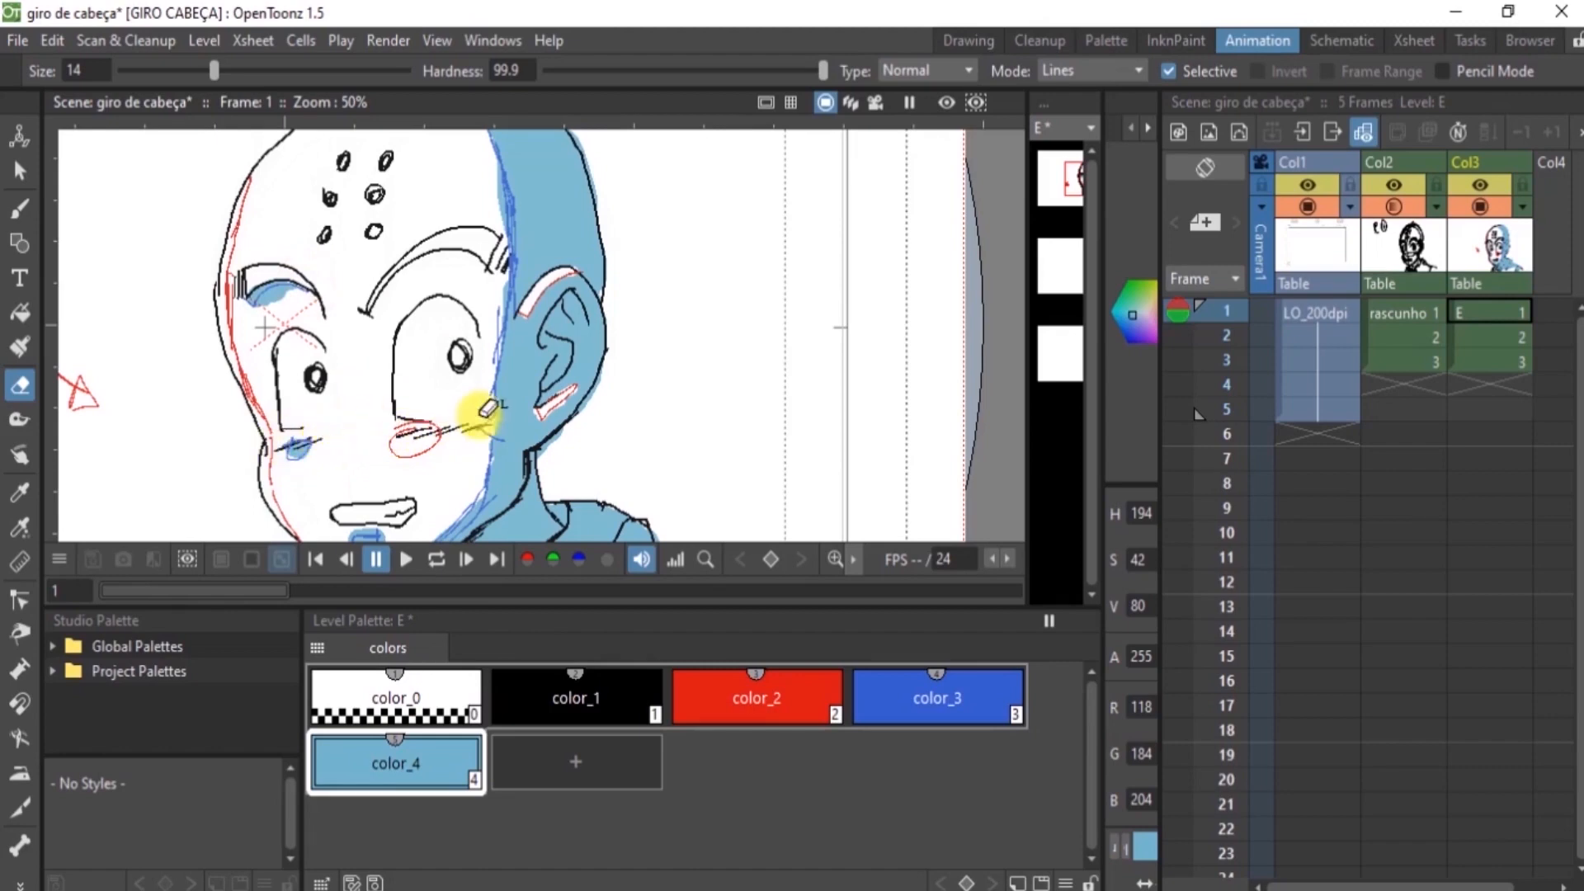
key("space")
mouse_move(470, 399)
left_mouse_down()
mouse_move(495, 170)
mouse_move(471, 205)
mouse_move(464, 297)
mouse_move(546, 338)
left_mouse_up()
mouse_move(656, 429)
left_mouse_down()
mouse_move(727, 472)
mouse_move(646, 422)
left_mouse_up()
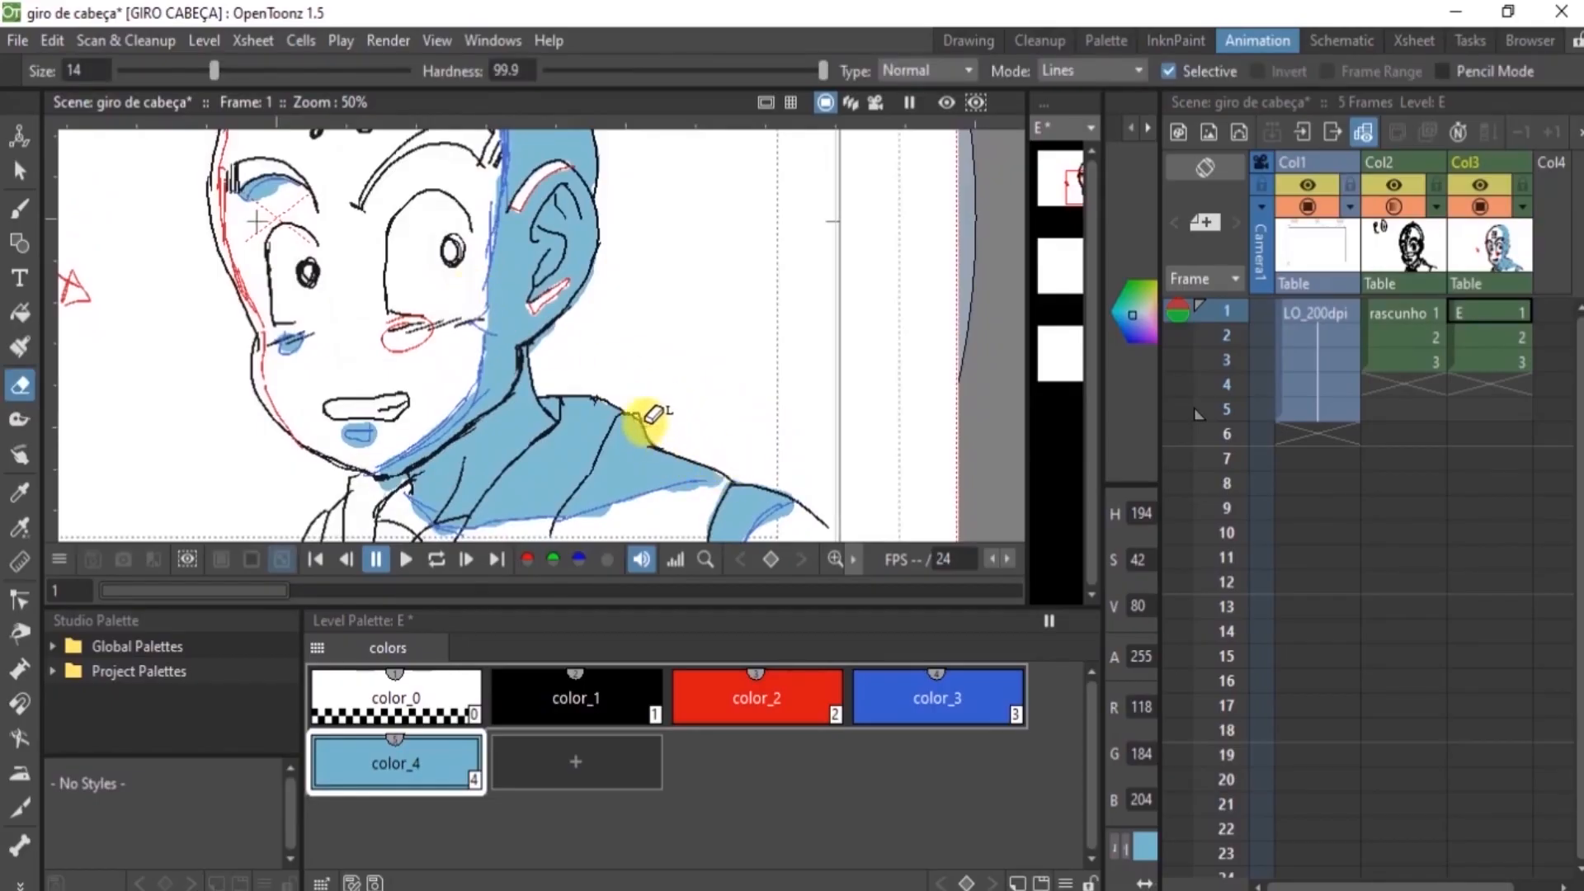
Trim the color_4 shadow on frame 1 to the skull outline and the blue guide line at the top of the head
key("space")
left_click_drag(639, 252, 639, 386)
mouse_move(647, 271)
left_mouse_down()
mouse_move(636, 408)
mouse_move(663, 317)
mouse_move(676, 369)
left_mouse_up()
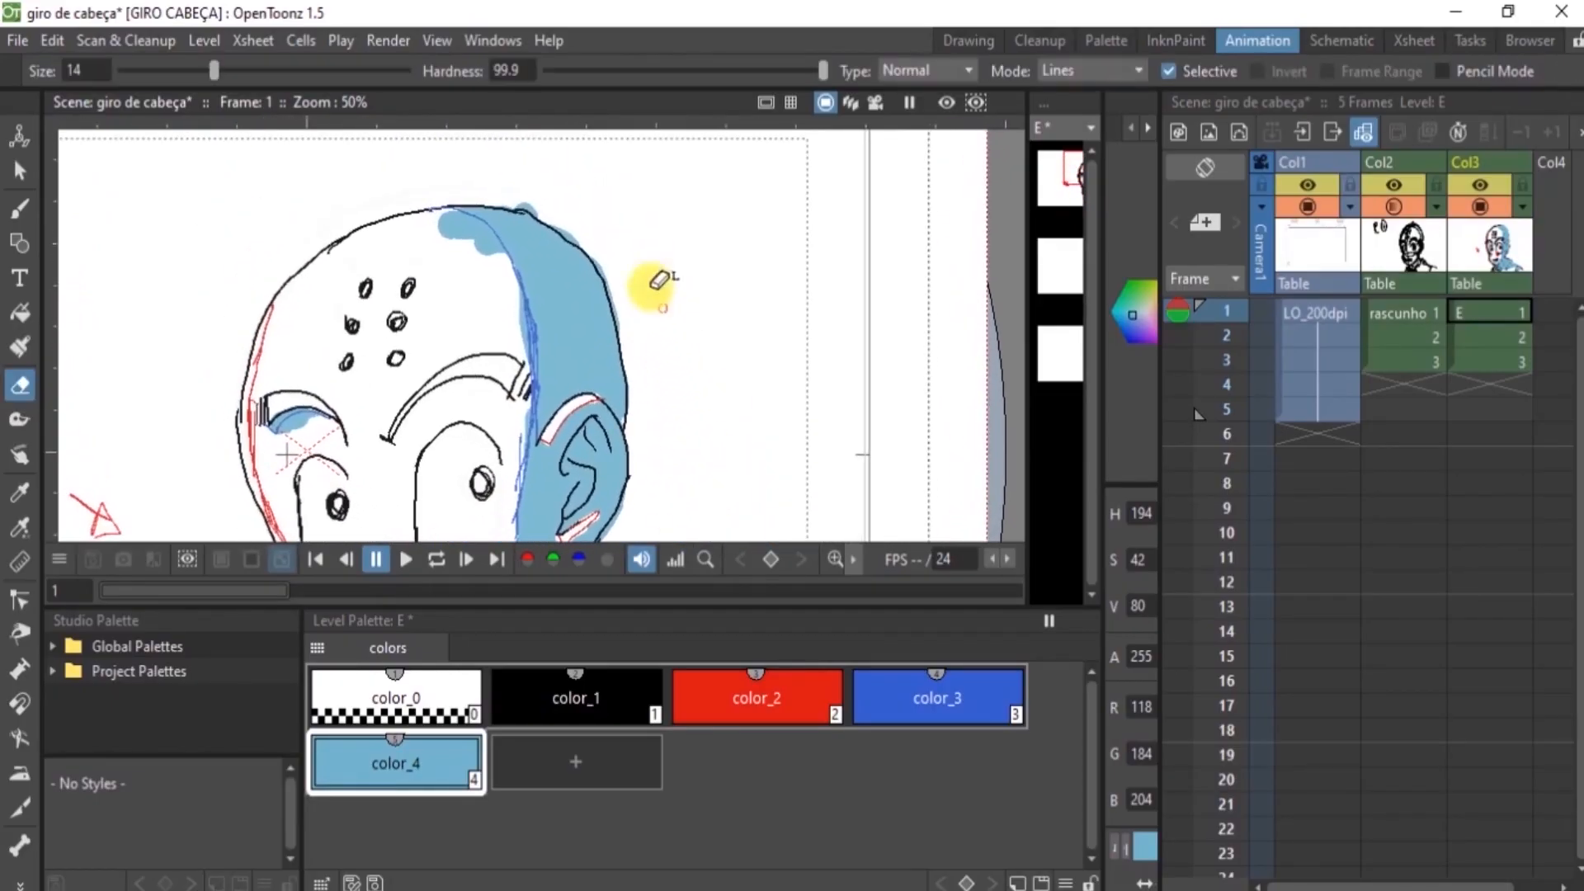
mouse_move(507, 197)
left_mouse_down()
mouse_move(601, 248)
mouse_move(629, 317)
mouse_move(614, 278)
mouse_move(619, 308)
left_mouse_up()
mouse_move(495, 261)
left_mouse_down()
mouse_move(472, 221)
mouse_move(445, 218)
mouse_move(495, 259)
mouse_move(488, 224)
mouse_move(442, 214)
mouse_move(483, 241)
mouse_move(488, 279)
mouse_move(608, 371)
left_mouse_up()
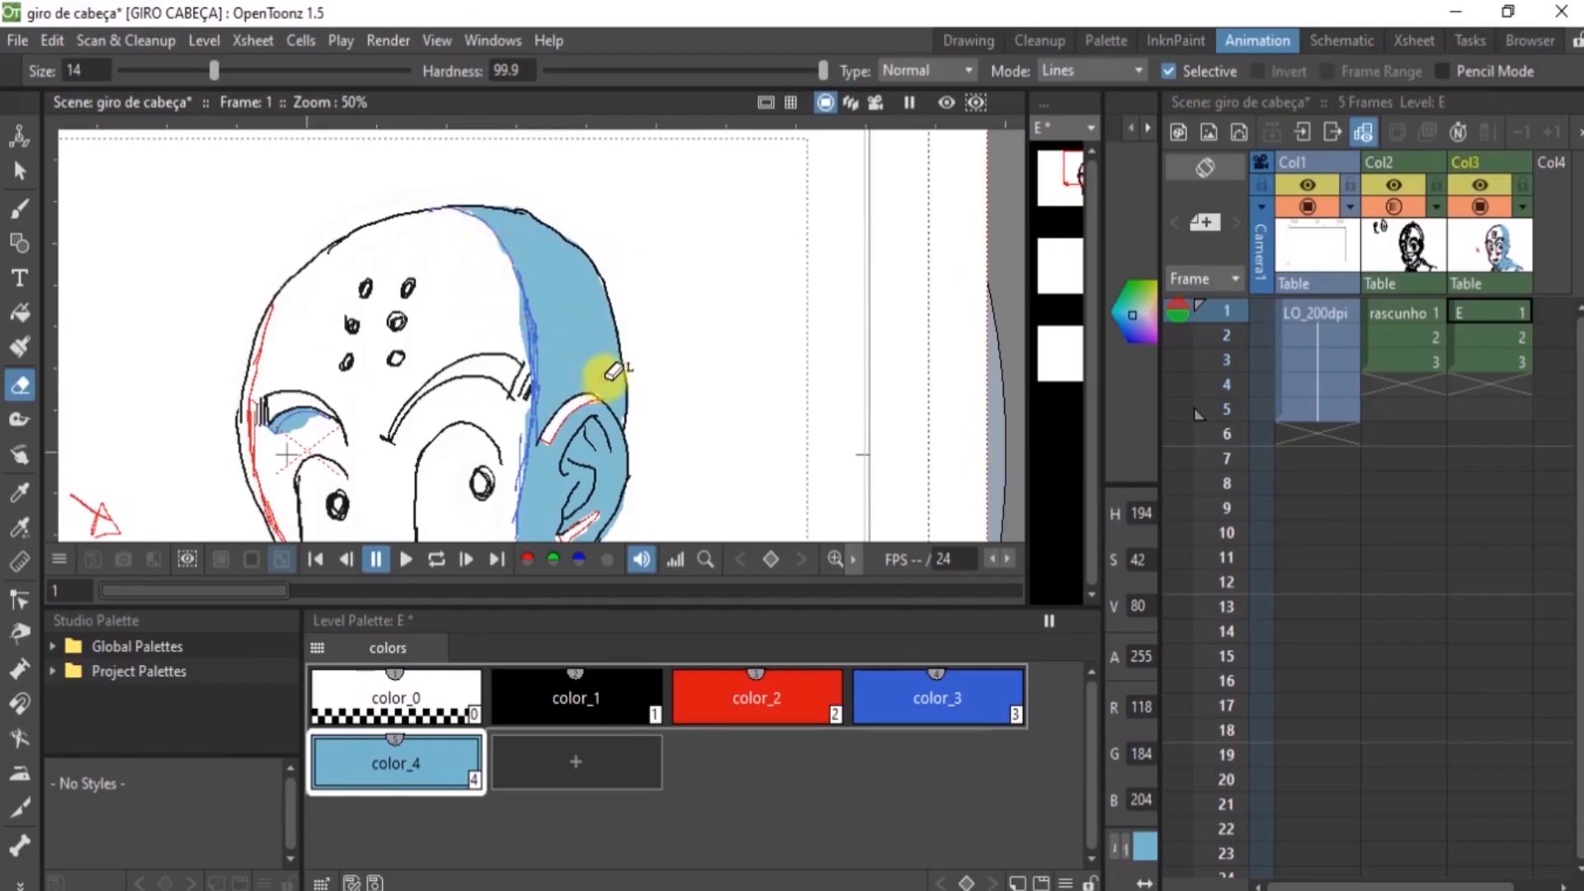
key("b")
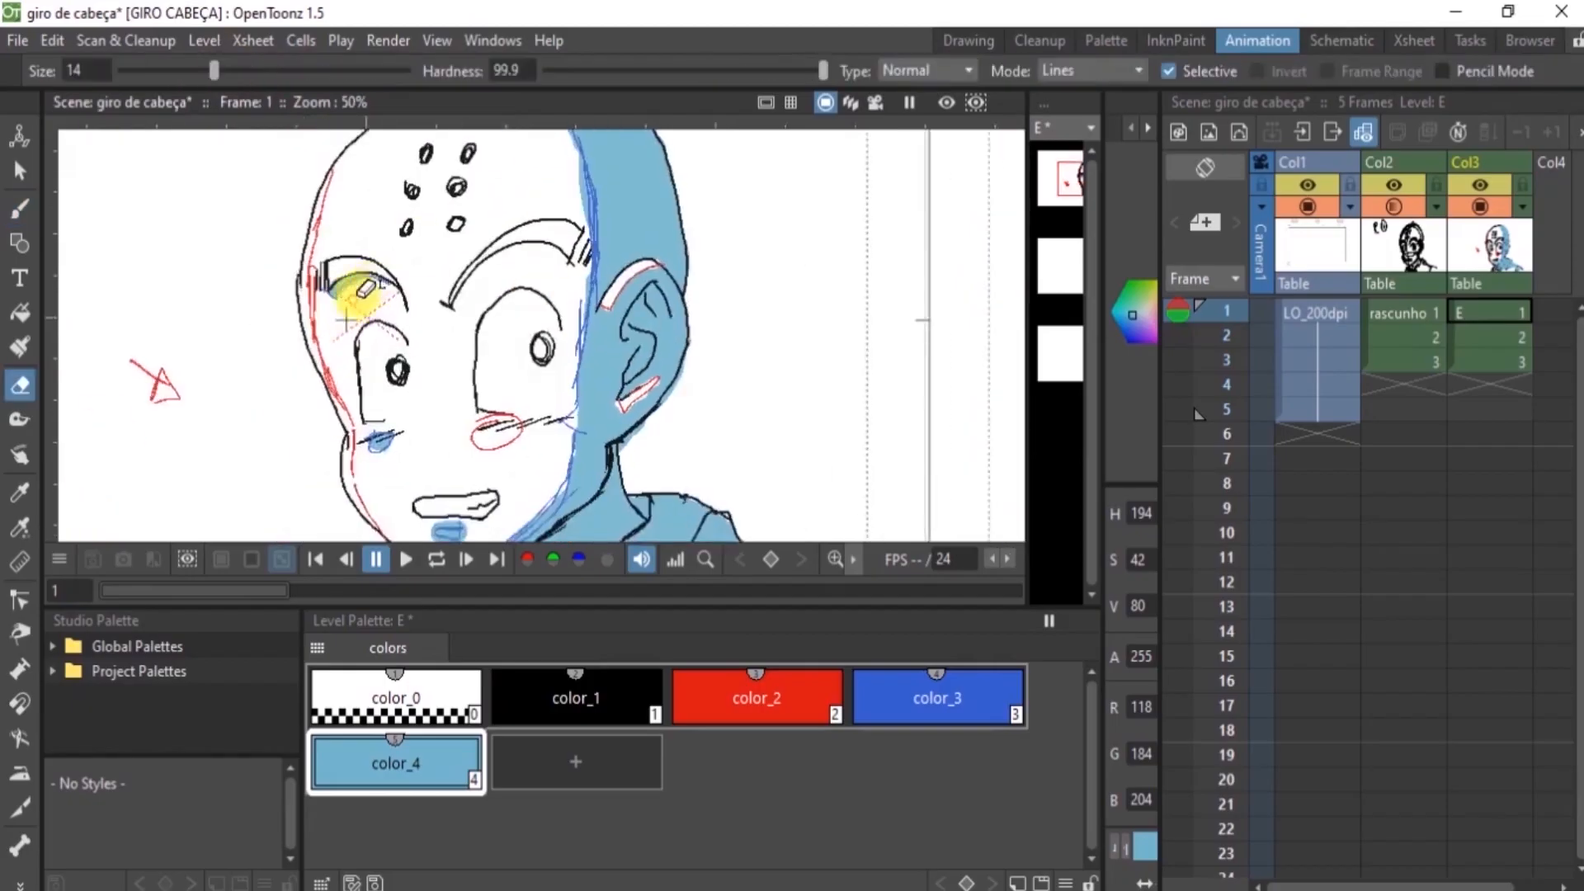
key("b")
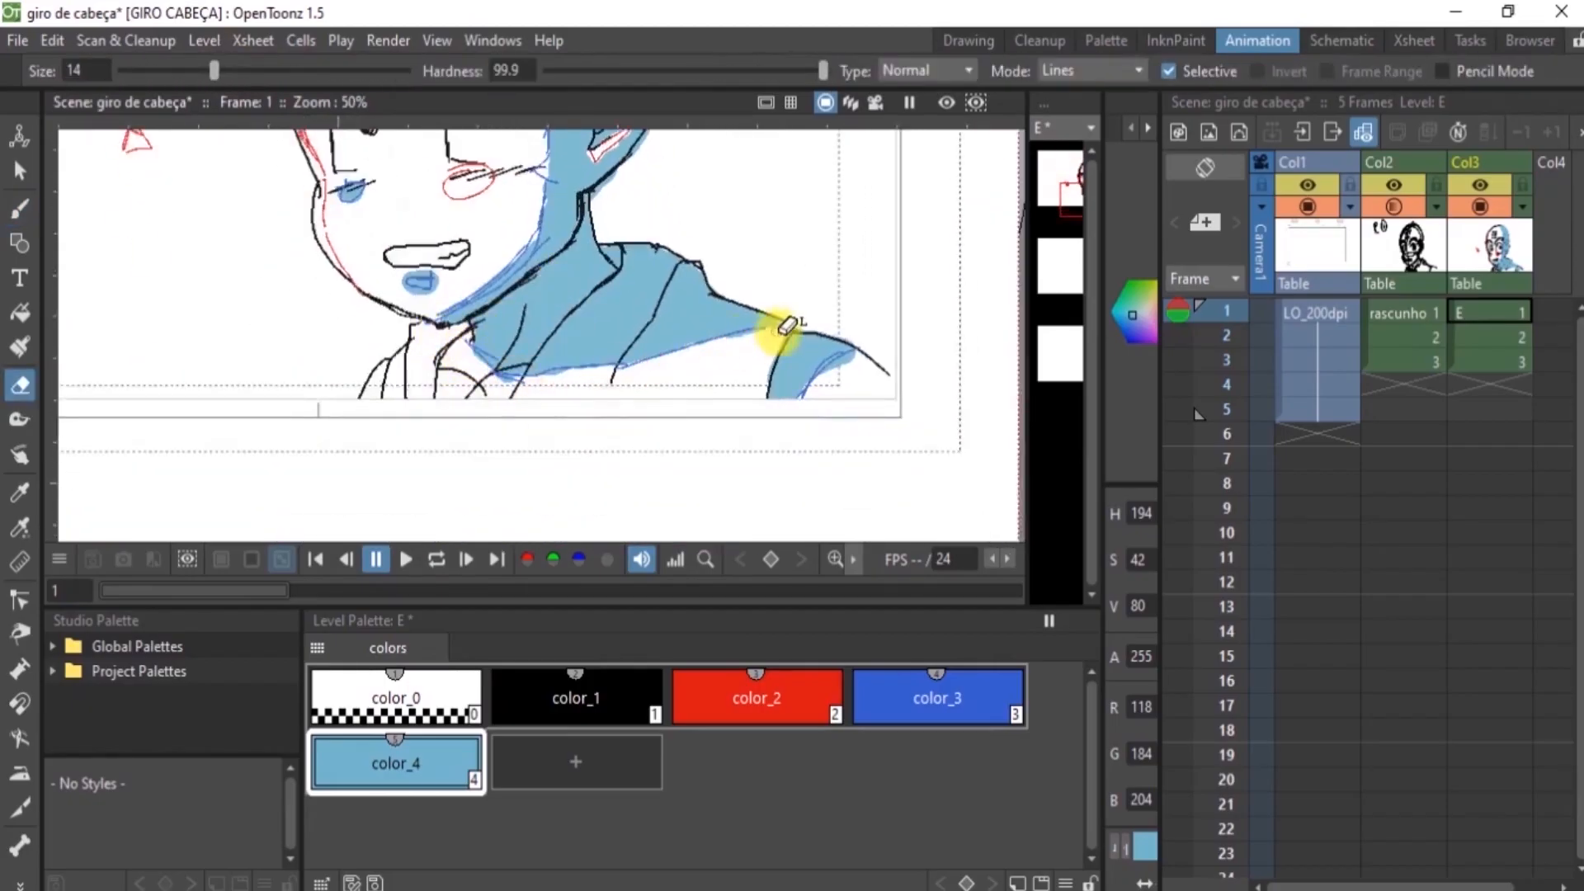
key("k")
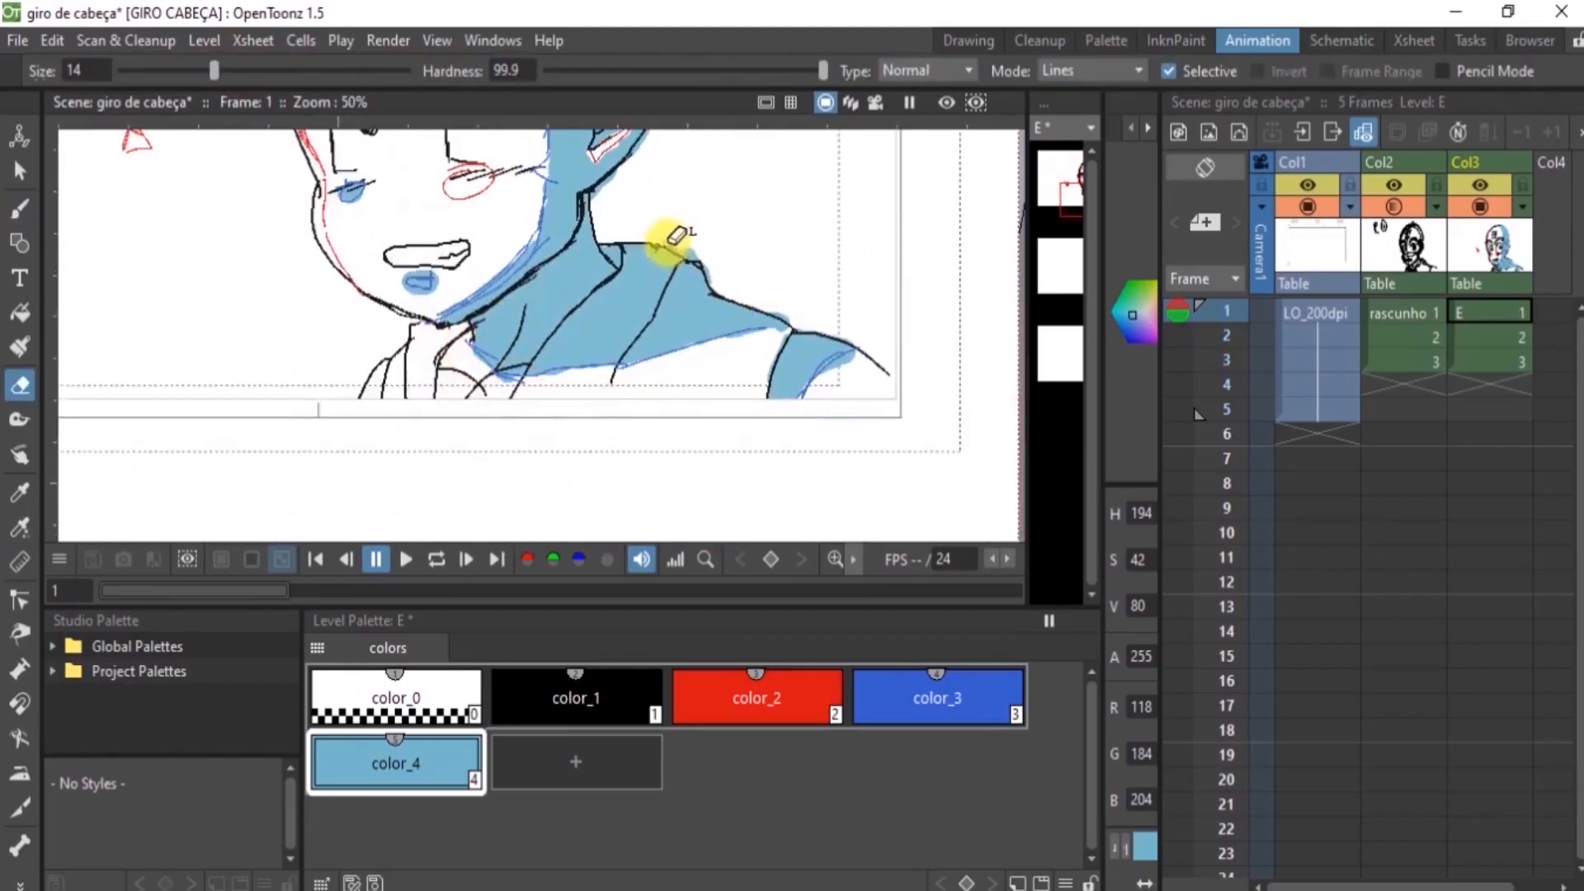
key("a")
Paint the color_4 shadow on frame 2 over the clothing, ear and side of the head, and erase the ear's highlight shapes
left_click(1489, 337)
key("b")
mouse_move(606, 340)
left_mouse_down()
mouse_move(672, 325)
mouse_move(852, 371)
mouse_move(750, 275)
left_mouse_up()
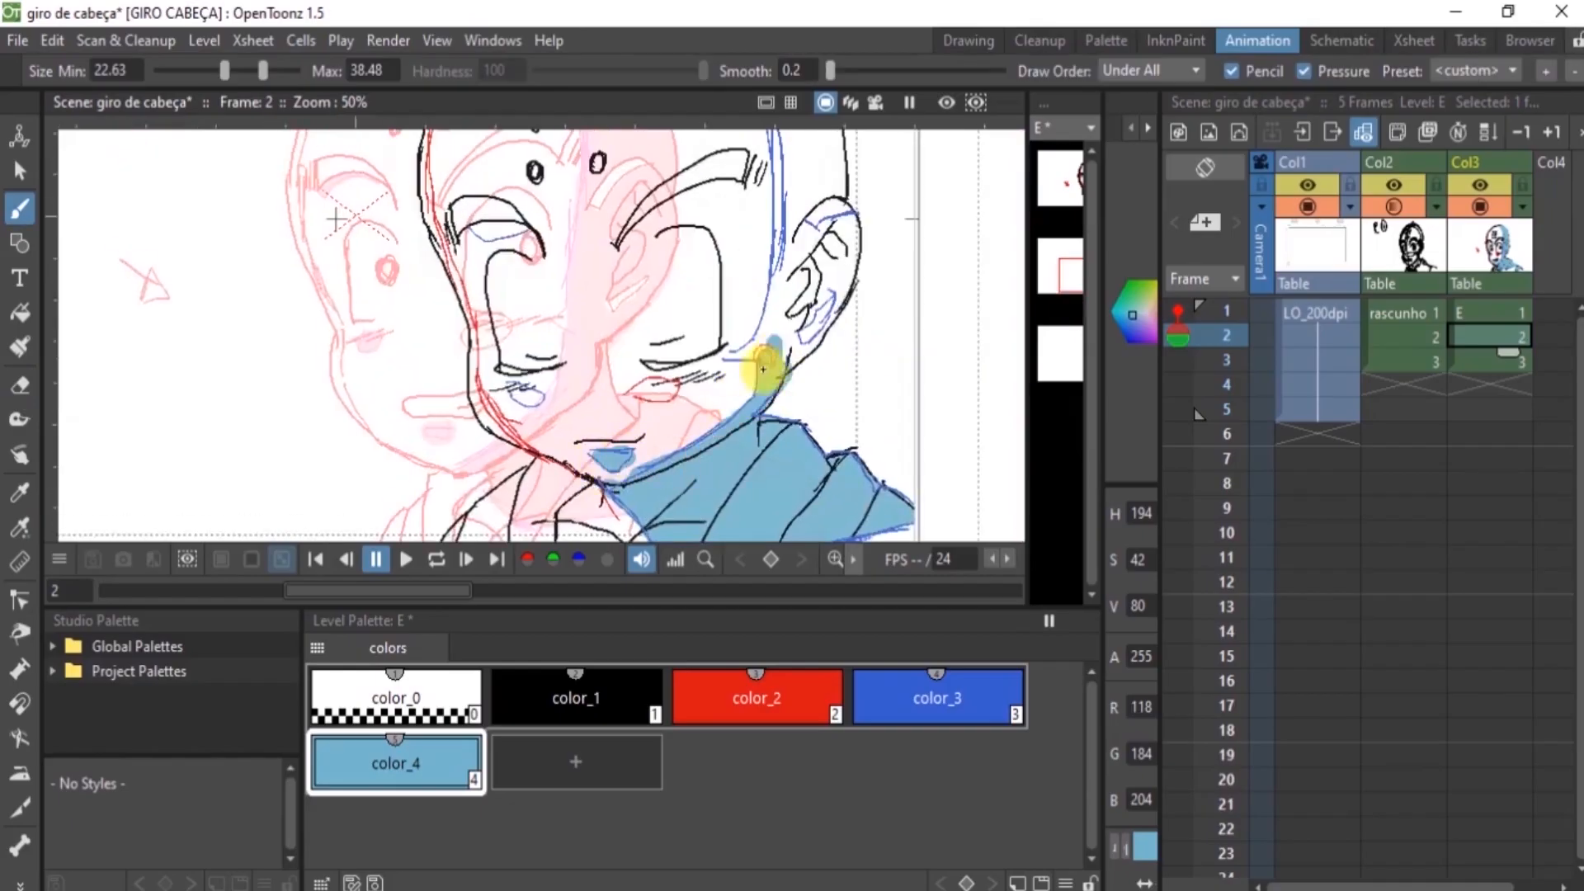
left_click_drag(753, 364, 814, 268)
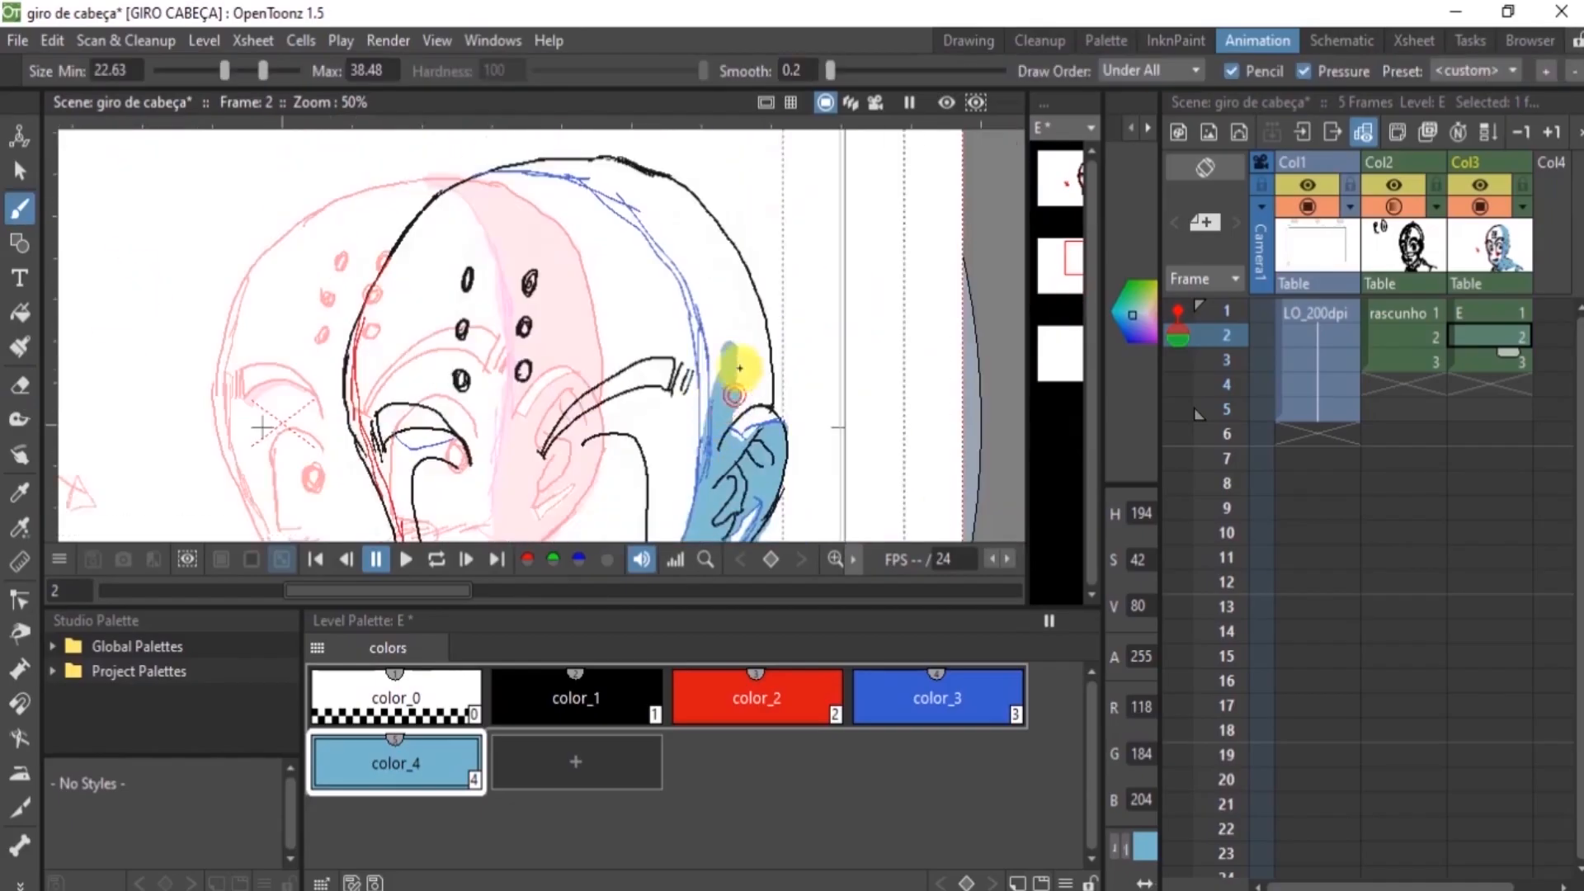
mouse_move(735, 364)
left_mouse_down()
mouse_move(745, 335)
mouse_move(679, 240)
mouse_move(491, 205)
mouse_move(668, 234)
left_mouse_up()
key("a")
key("space")
left_click_drag(495, 357, 664, 191)
Fill the small shadow shapes under the eyebrow and on the cheek of frame 2 with color_4, ready to trim the edges
key("b")
left_click_drag(569, 269, 623, 272)
left_click_drag(615, 438, 637, 439)
key("a")
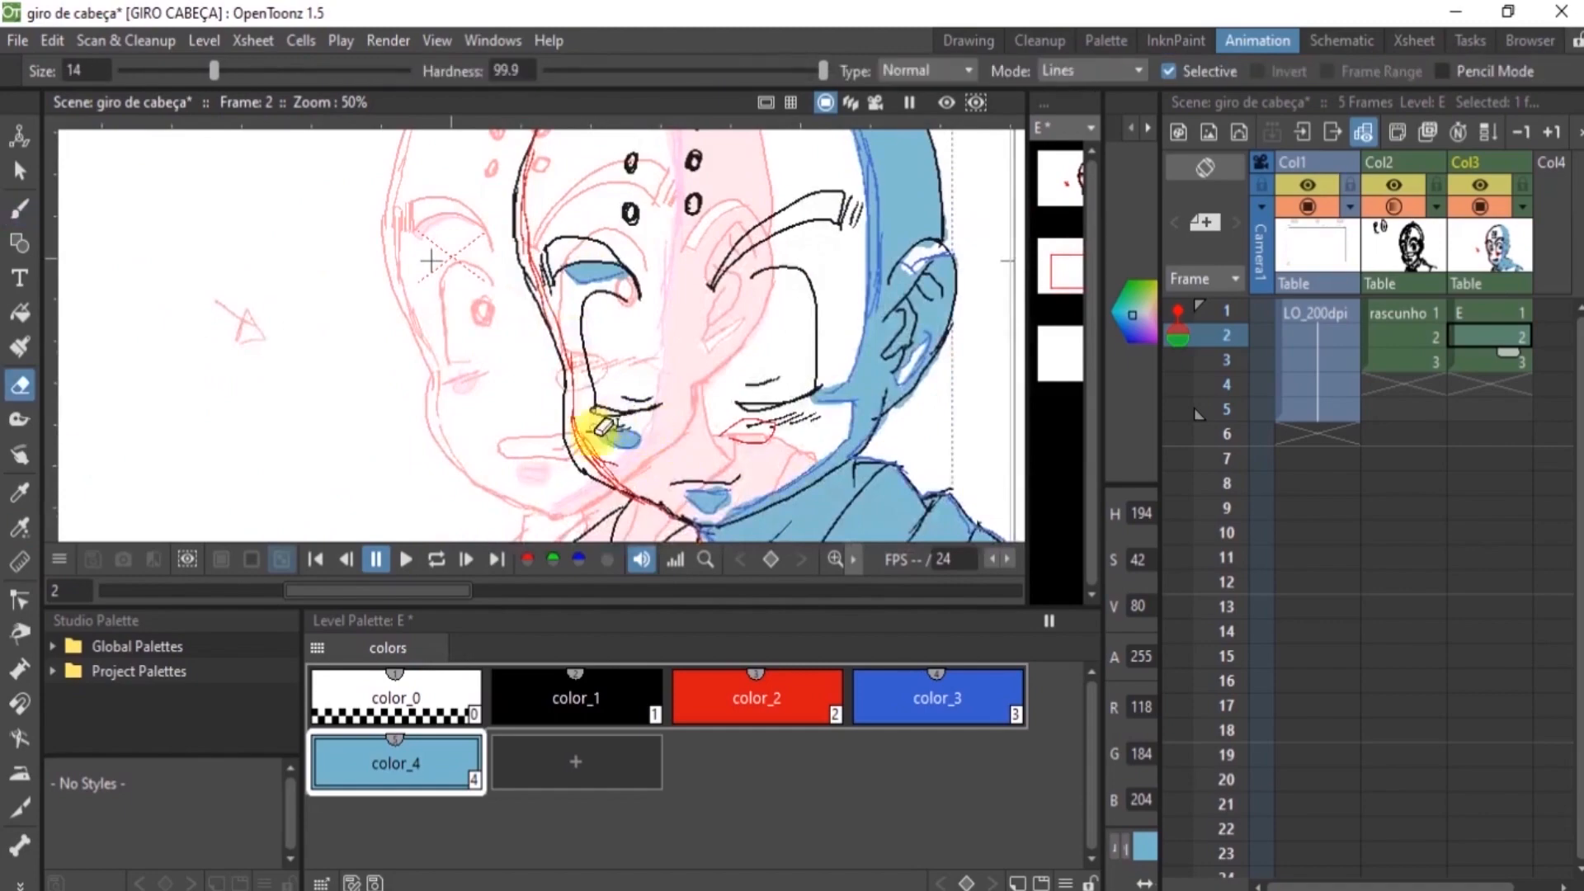
Paint the color_4 shadow on frame 3 under the eyebrow, along the side of the face and ear, and up the skull
left_click(1455, 363)
key("b")
left_click_drag(461, 221, 523, 226)
left_click_drag(745, 372, 651, 516)
mouse_move(759, 408)
left_mouse_down()
mouse_move(799, 300)
mouse_move(749, 364)
left_mouse_up()
key("space")
left_click_drag(766, 194, 739, 405)
mouse_move(737, 412)
left_mouse_down()
mouse_move(683, 258)
mouse_move(607, 208)
left_mouse_up()
Paint the lower color_4 shadows on frame 3 from the face down to the neck and clothing, and trim the excess
key("space")
mouse_move(698, 325)
left_mouse_down()
mouse_move(668, 272)
mouse_move(664, 138)
left_mouse_up()
left_click_drag(664, 503, 658, 157)
mouse_move(491, 202)
left_mouse_down()
mouse_move(622, 198)
mouse_move(742, 258)
mouse_move(599, 308)
mouse_move(630, 248)
left_mouse_up()
key("a")
mouse_move(656, 322)
left_mouse_down()
mouse_move(611, 328)
mouse_move(767, 285)
left_mouse_up()
Widen the viewer and turn off frame 2's onion skin to show the whole of frame 3 by itself
left_click_drag(1028, 560, 1098, 561)
key("minus")
key("minus")
key("space")
left_click_drag(630, 256, 631, 410)
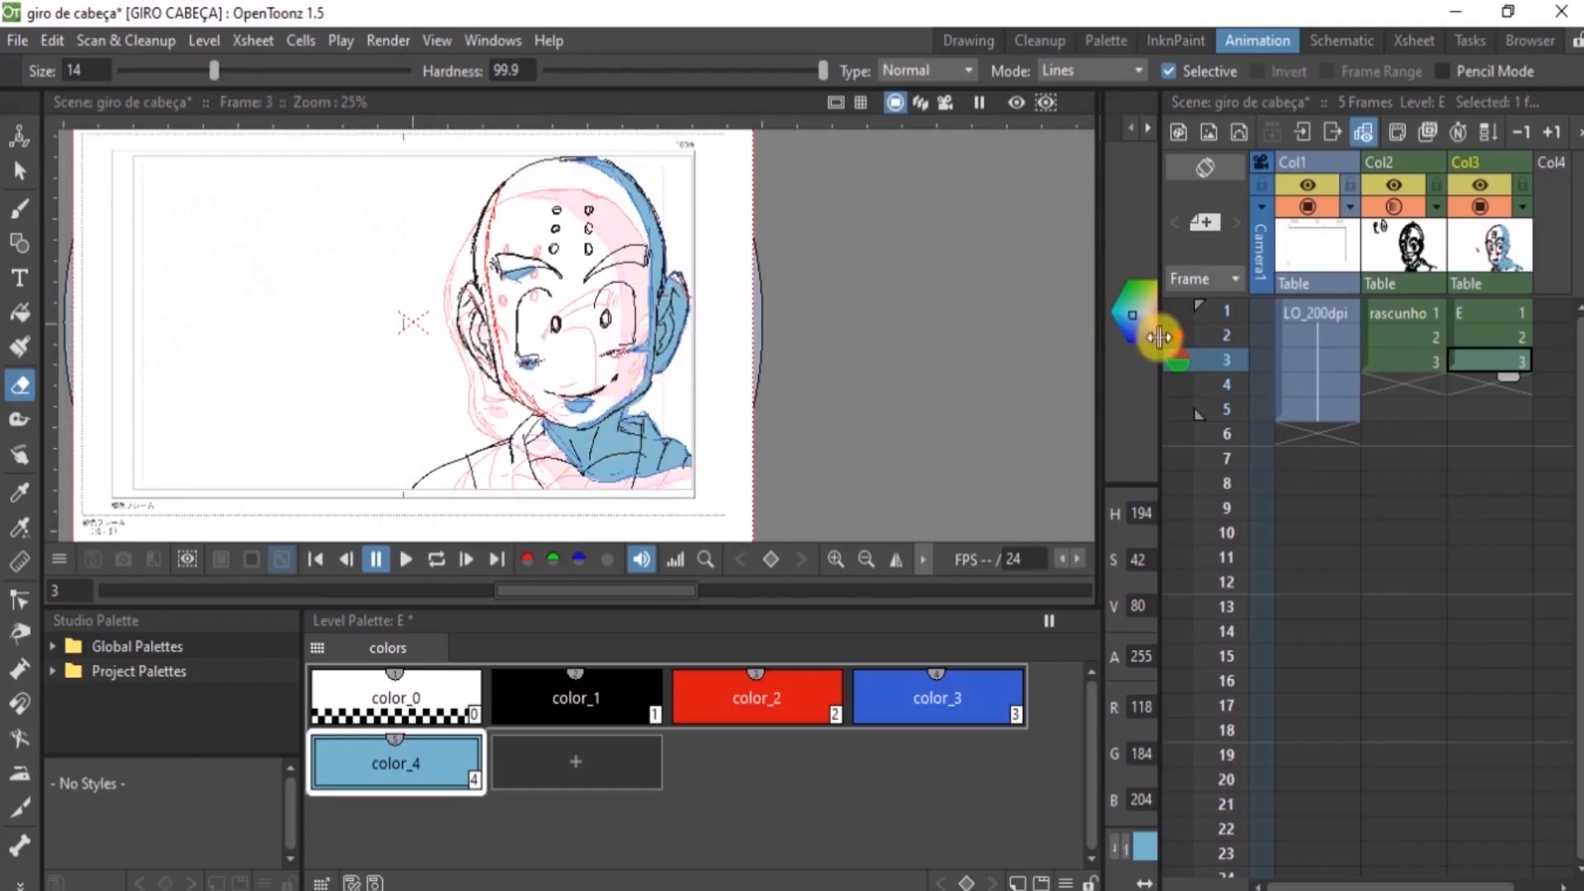
left_click(1178, 336)
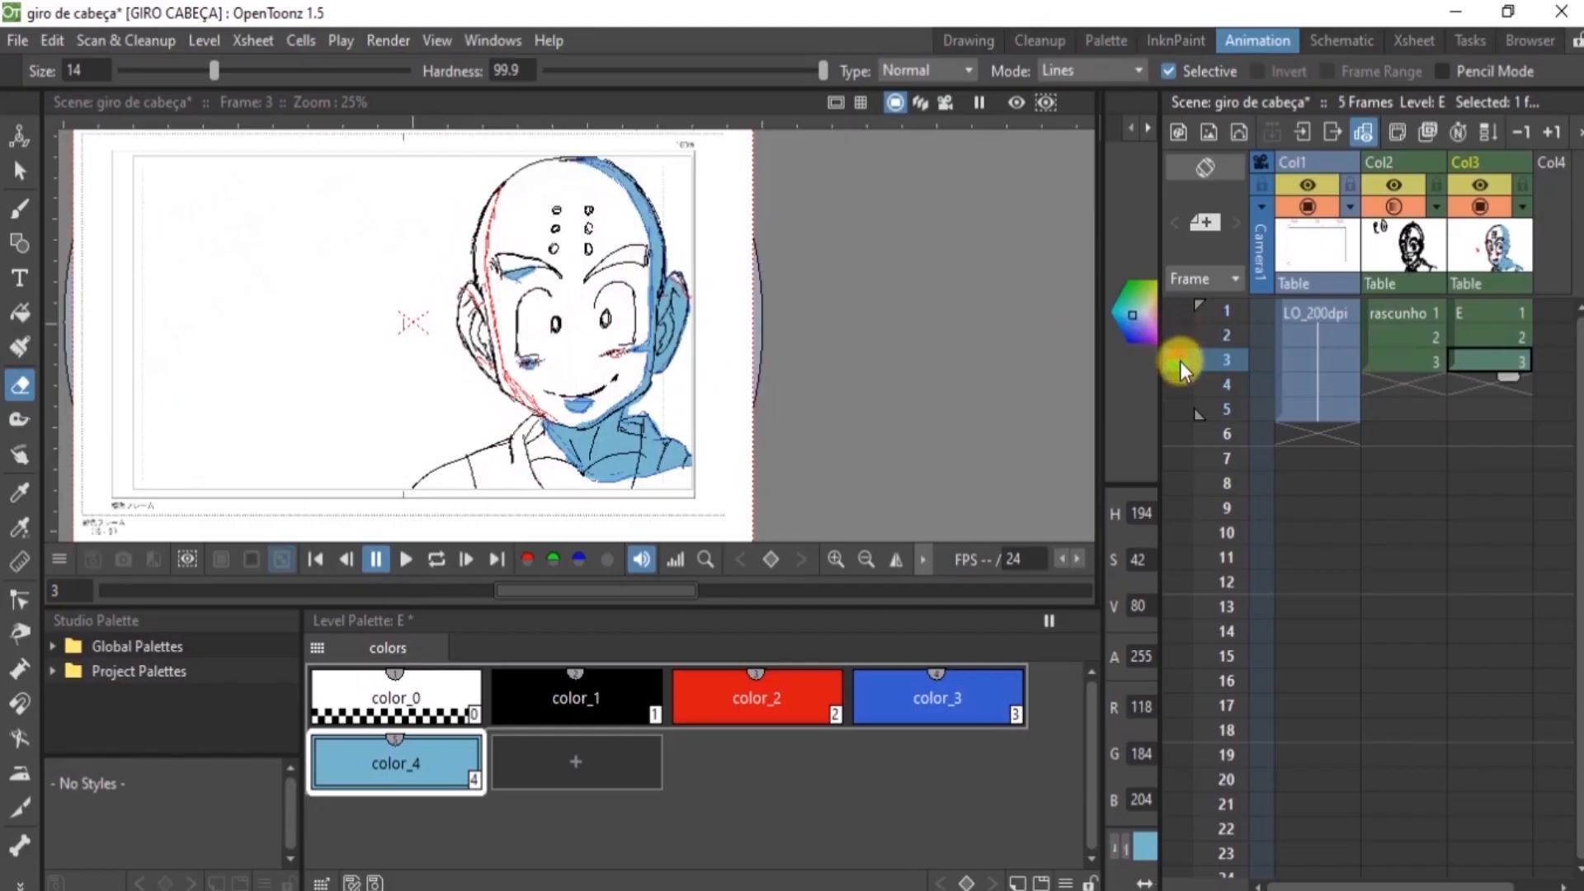